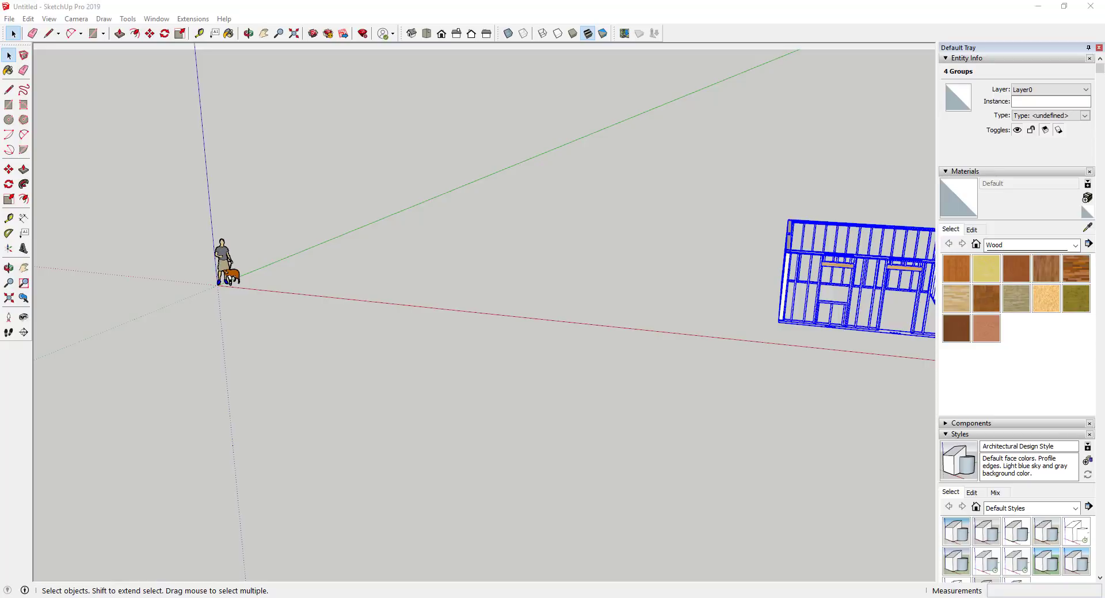
Step: Switch to the browser and review the Medeek Electrical page's supported components, design parameters, trial download and purchase sections, then return to SketchUp
key(alt+Tab)
scroll(531, 196, up, 20)
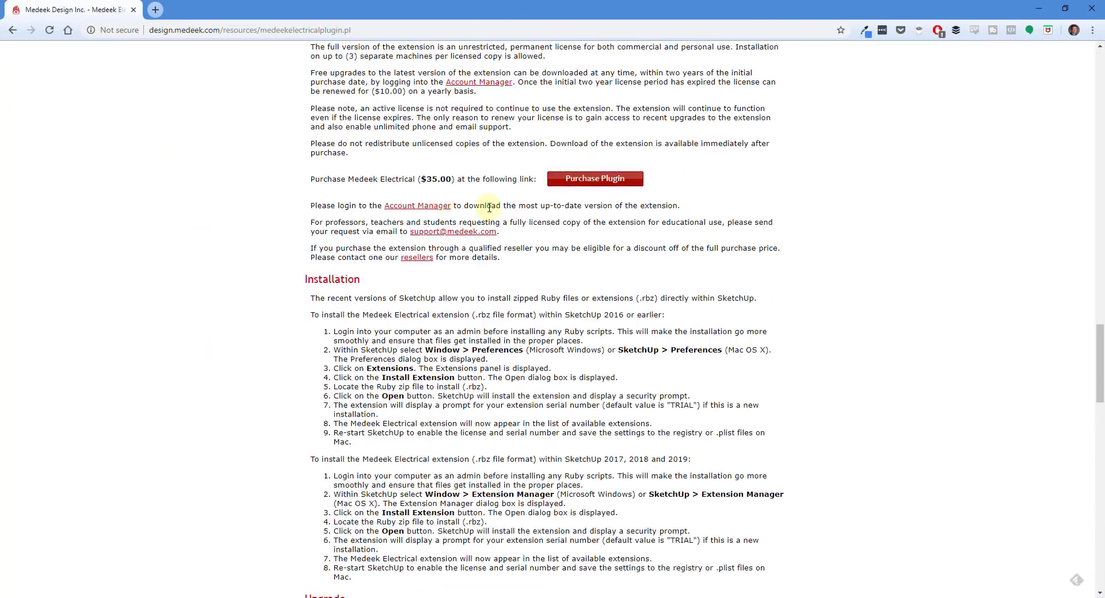
scroll(531, 195, up, 15)
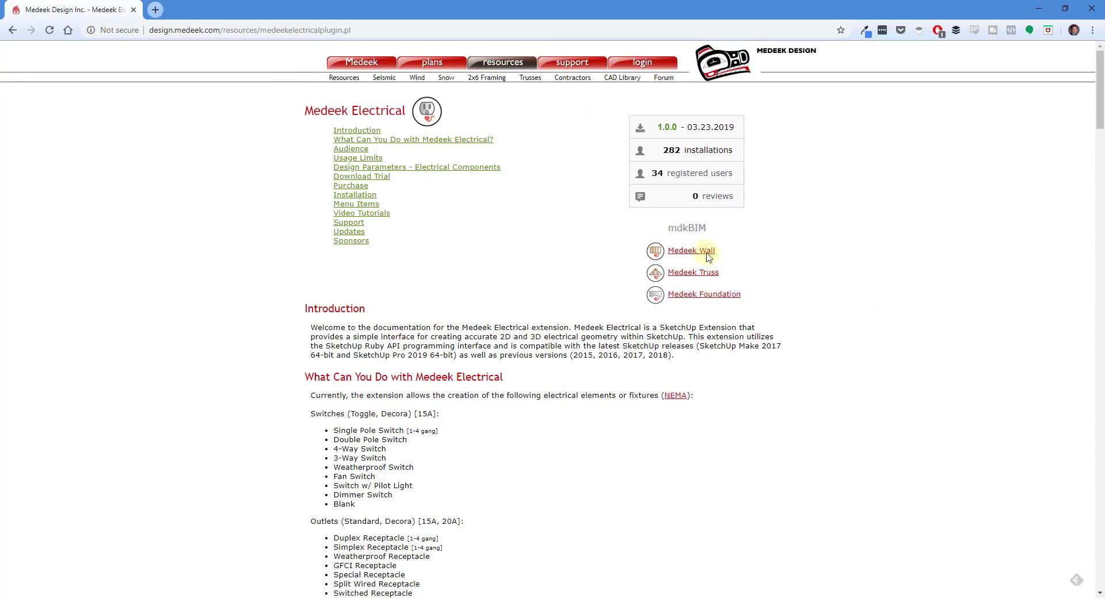
scroll(521, 261, down, 3)
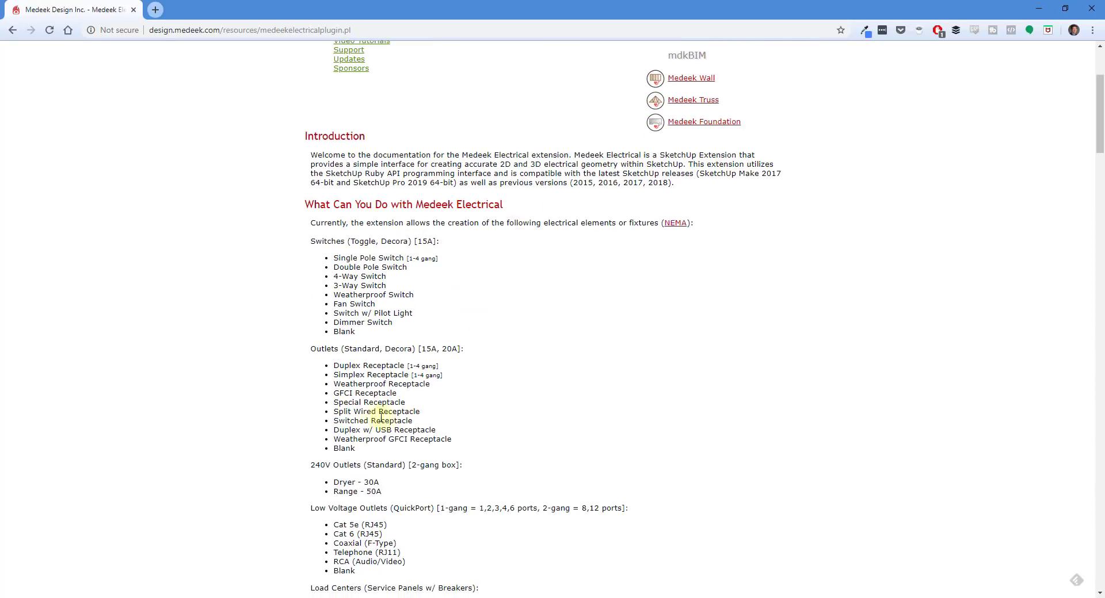
scroll(434, 391, down, 2)
scroll(448, 393, down, 9)
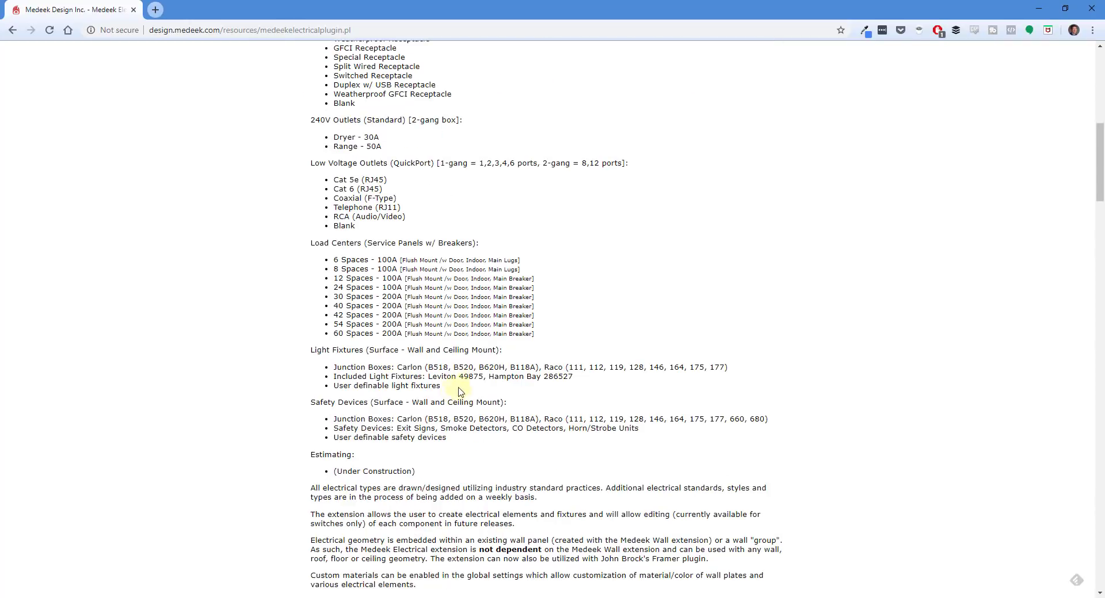
scroll(564, 152, up, 2)
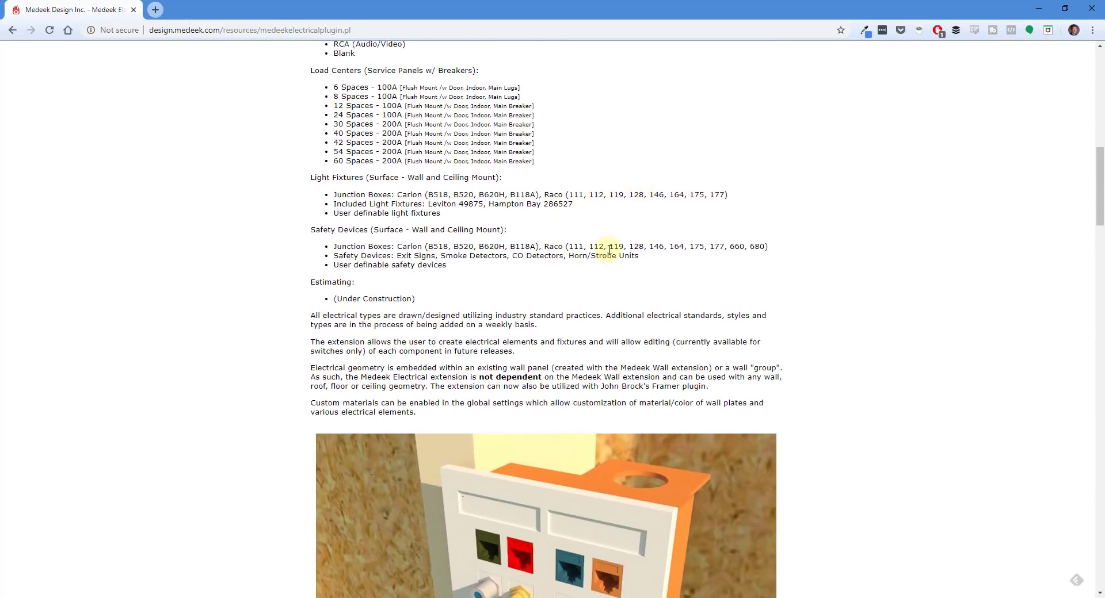
scroll(616, 246, up, 7)
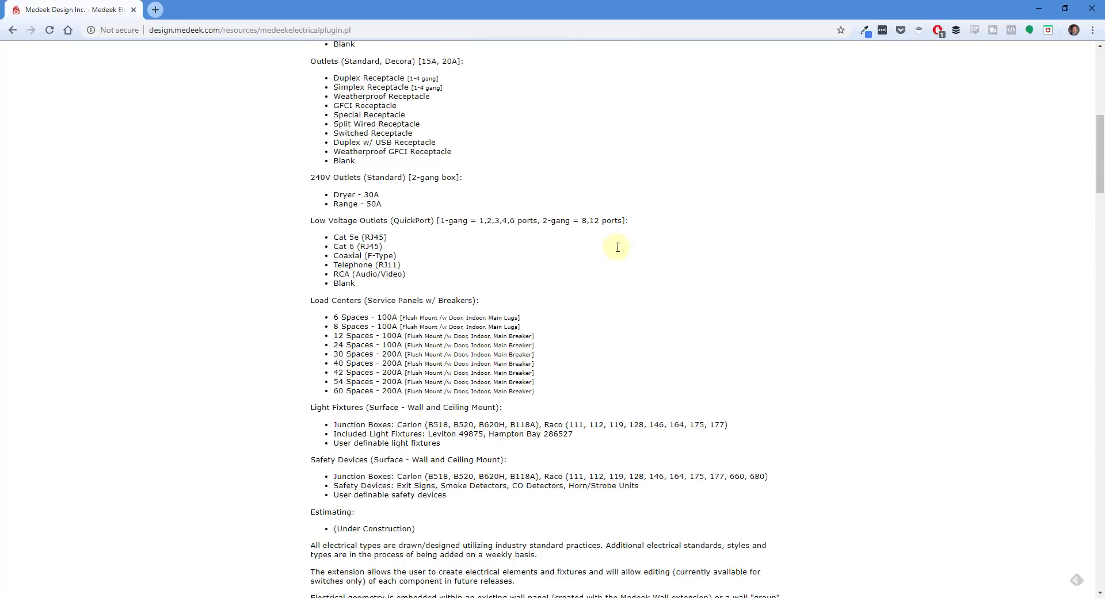
scroll(618, 248, down, 7)
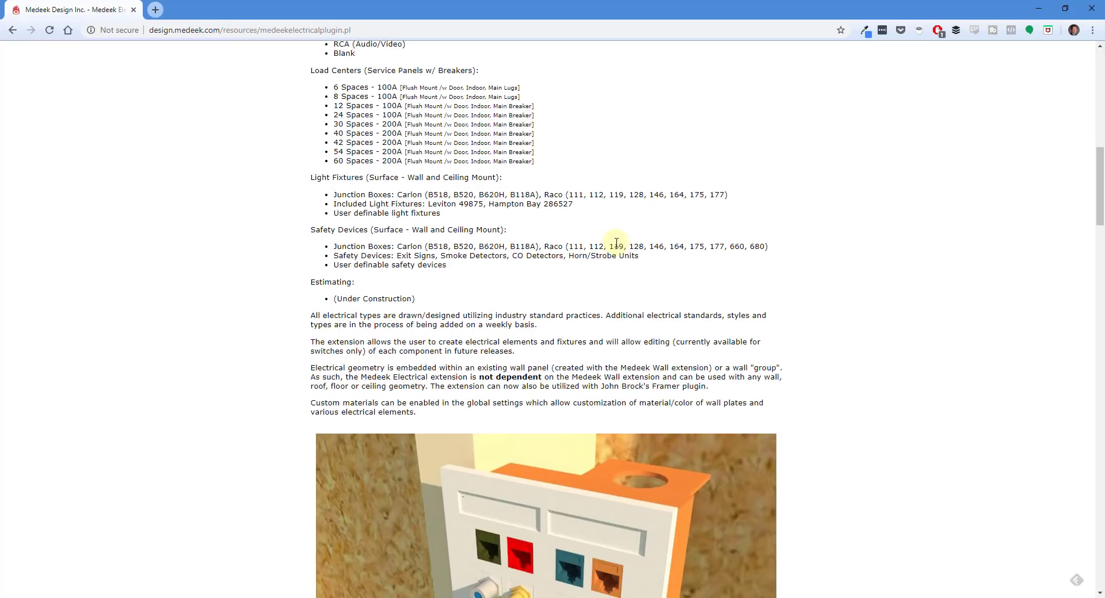
scroll(595, 244, down, 6)
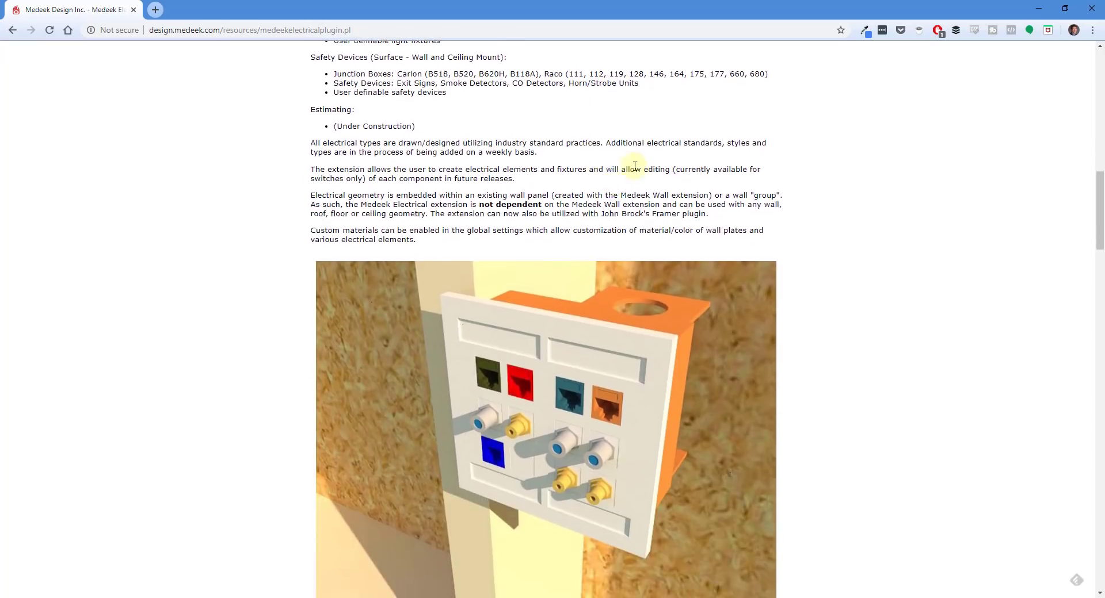
scroll(857, 157, down, 5)
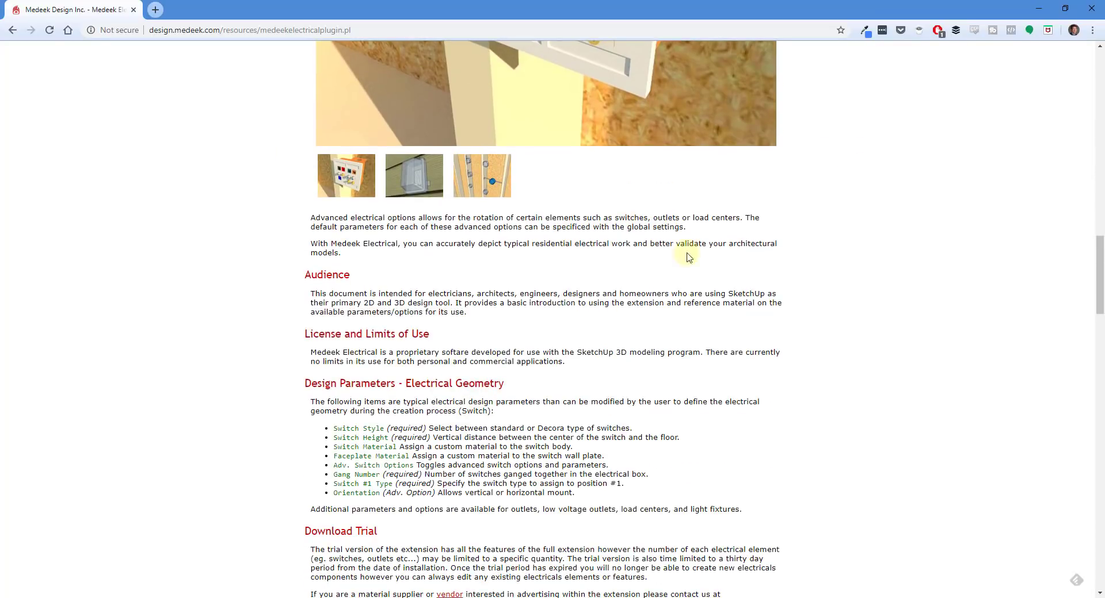
scroll(596, 230, down, 5)
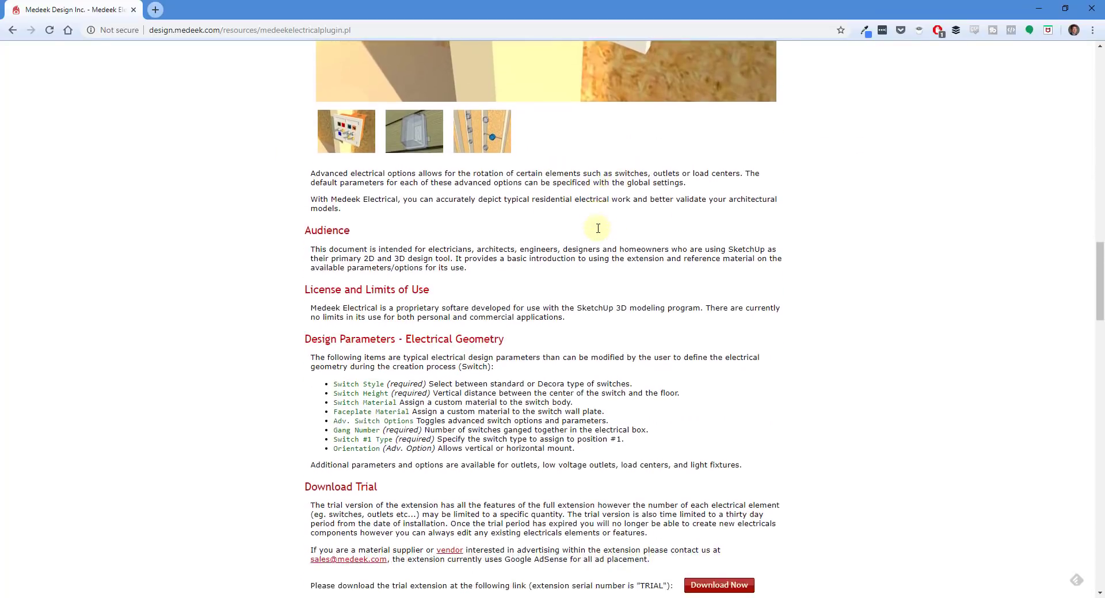
scroll(596, 230, down, 1)
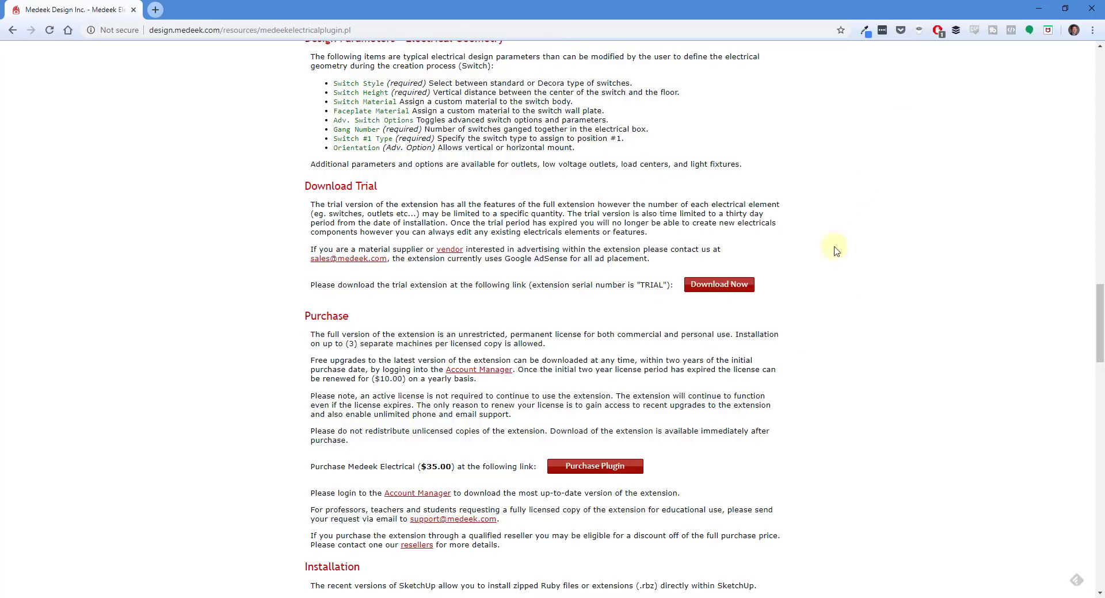
click(1039, 9)
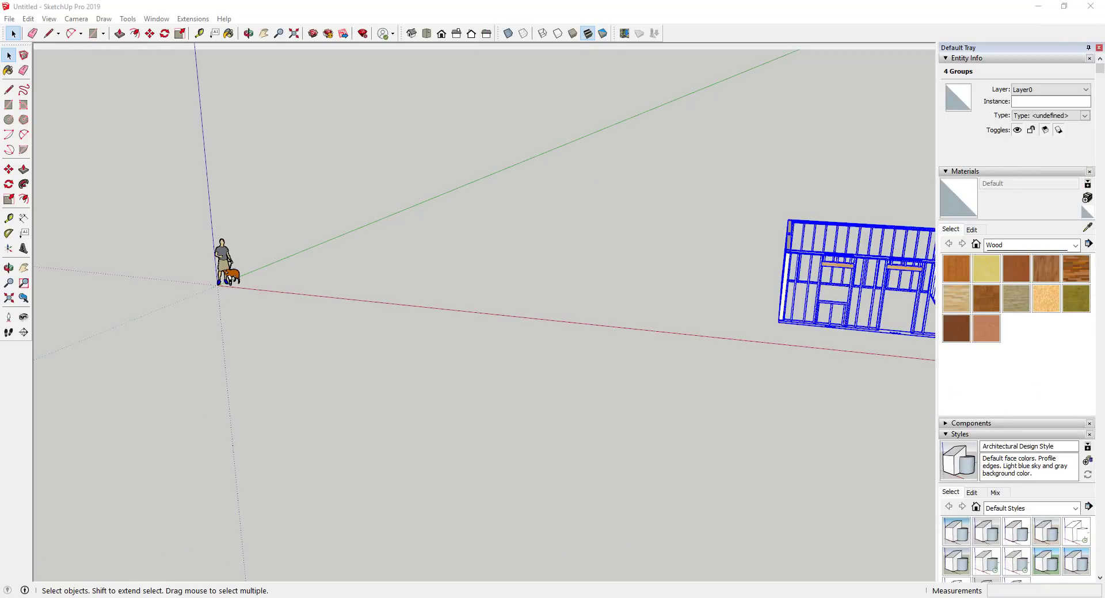
Step: Clear the selection and draw a long, thin rectangle on the ground along the red axis beside the standing figure
click(390, 222)
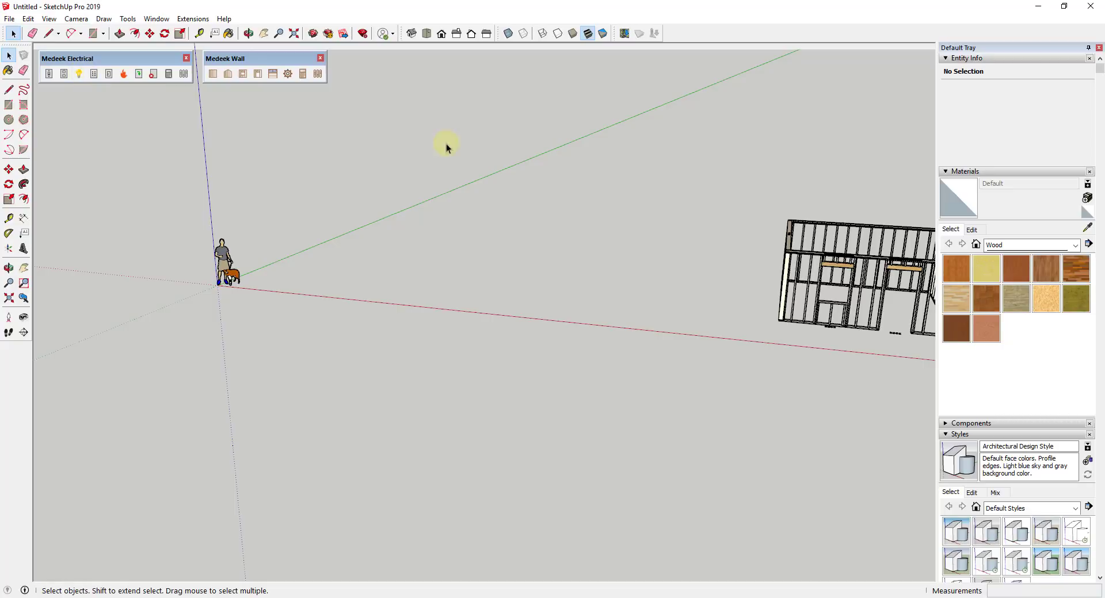
middle_drag(536, 273, 450, 281)
scroll(437, 262, down, 3)
scroll(402, 238, up, 2)
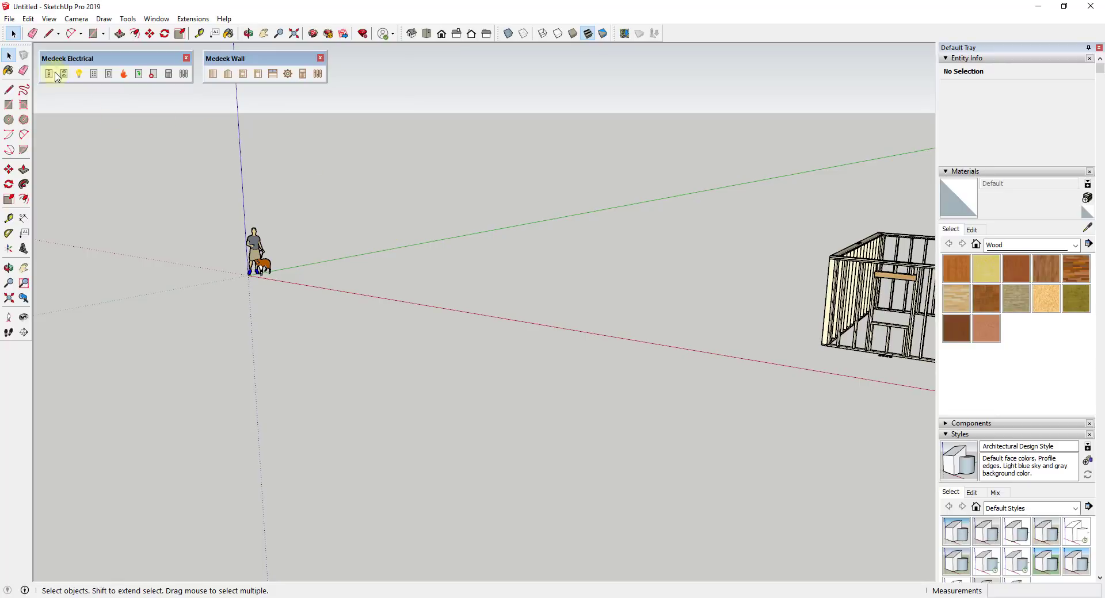
middle_drag(399, 234, 507, 308)
scroll(311, 275, up, 3)
scroll(411, 322, up, 4)
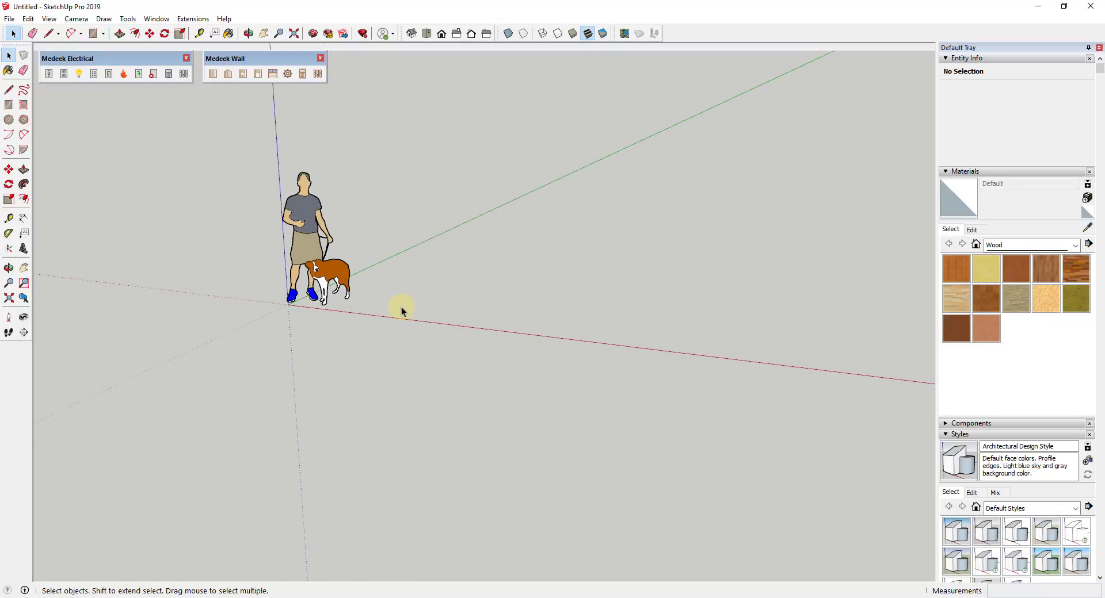
key(r)
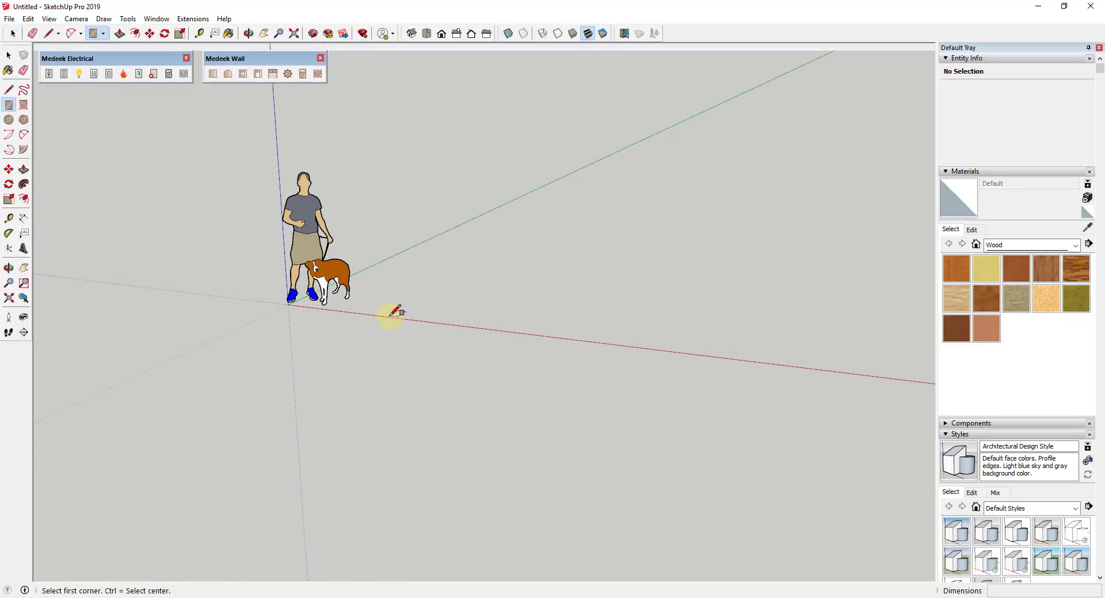
click(391, 314)
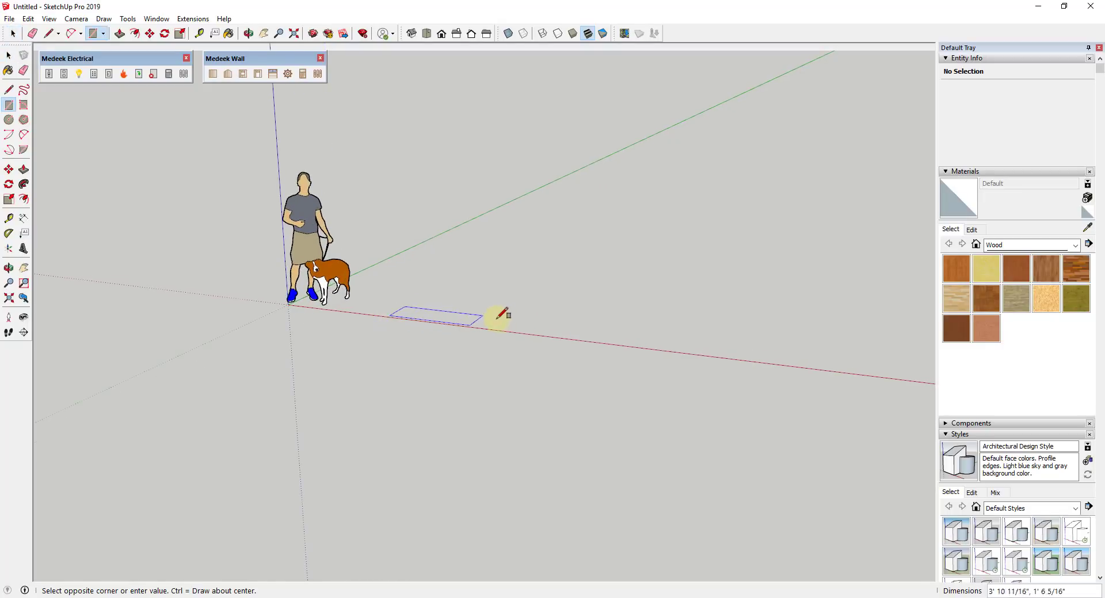
click(741, 355)
key(space)
Step: Push/Pull the rectangle upward into a wall standing taller than the nearby figure
key(p)
drag(707, 348, 708, 107)
key(space)
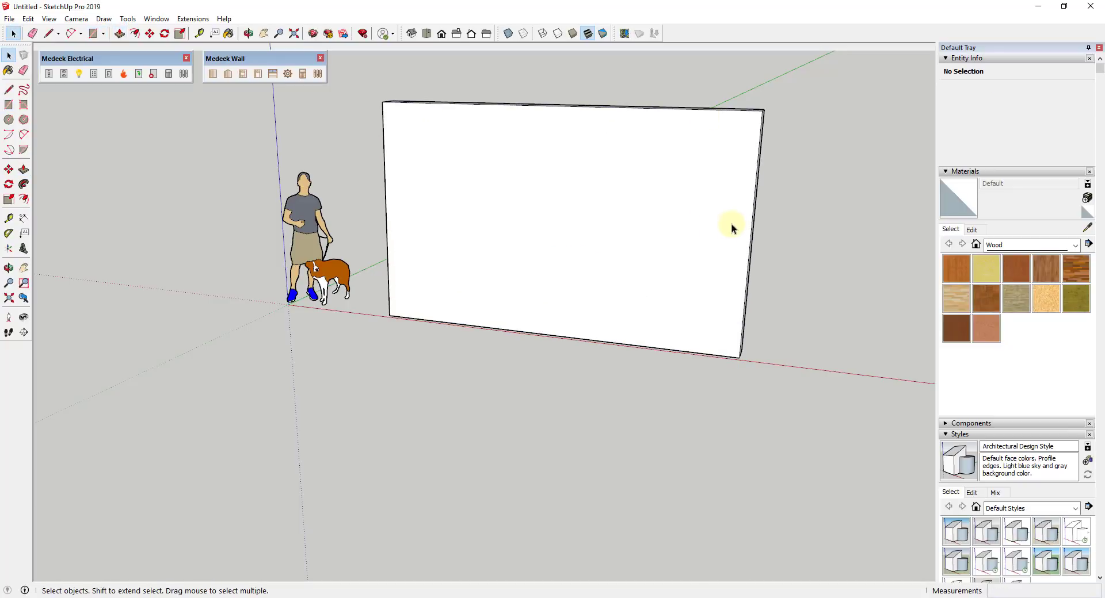
Step: Select all connected faces and edges of the wall and make them a group
mouse_move(730, 227)
middle_down()
mouse_move(631, 202)
mouse_move(722, 236)
middle_up()
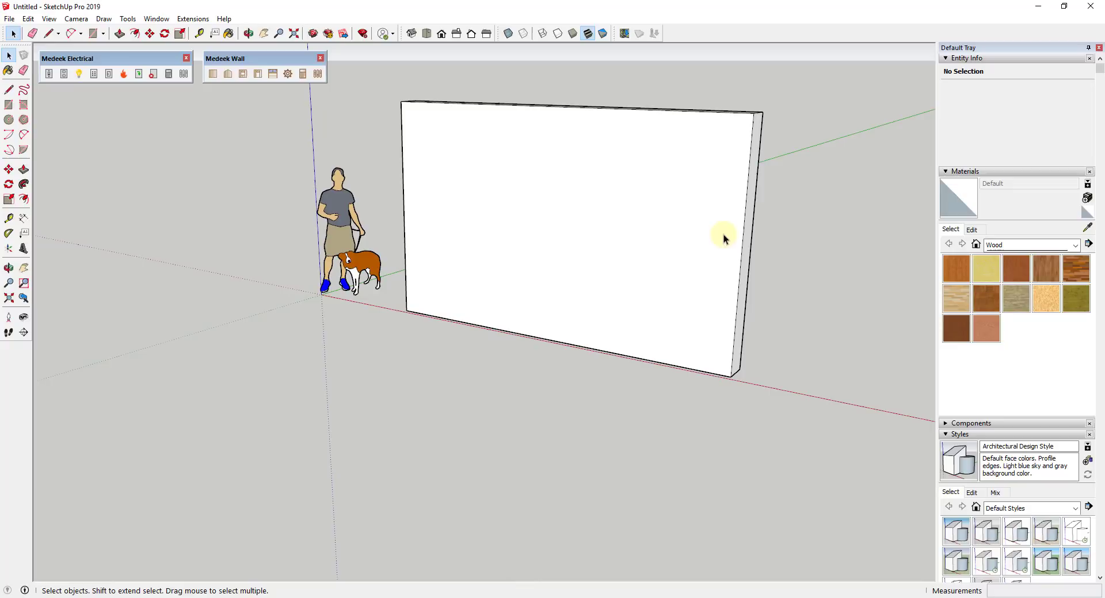
triple_click(655, 219)
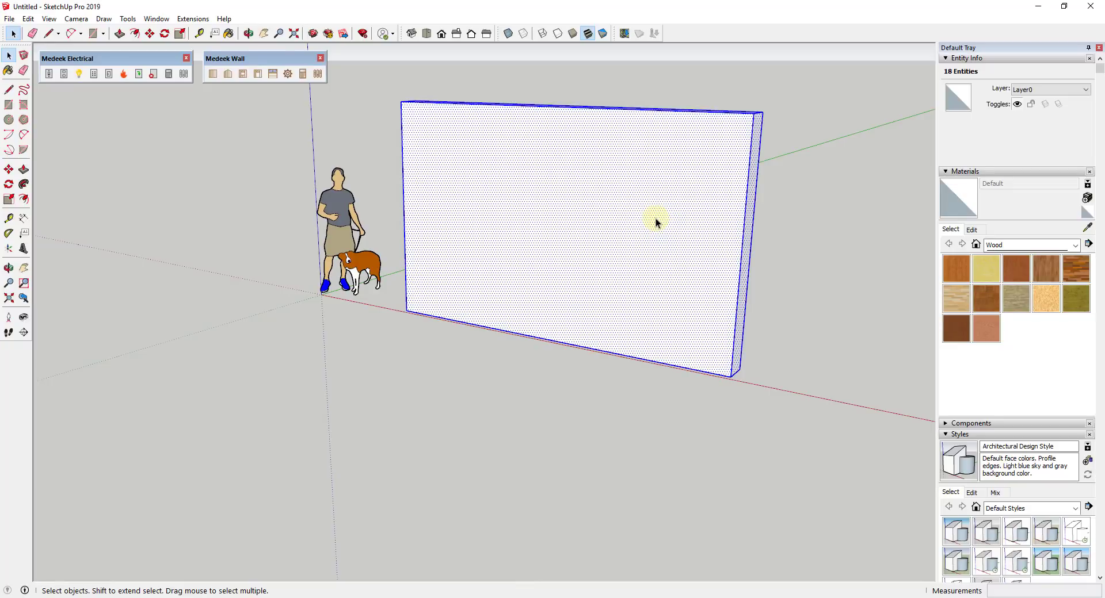
right_click(655, 218)
click(696, 318)
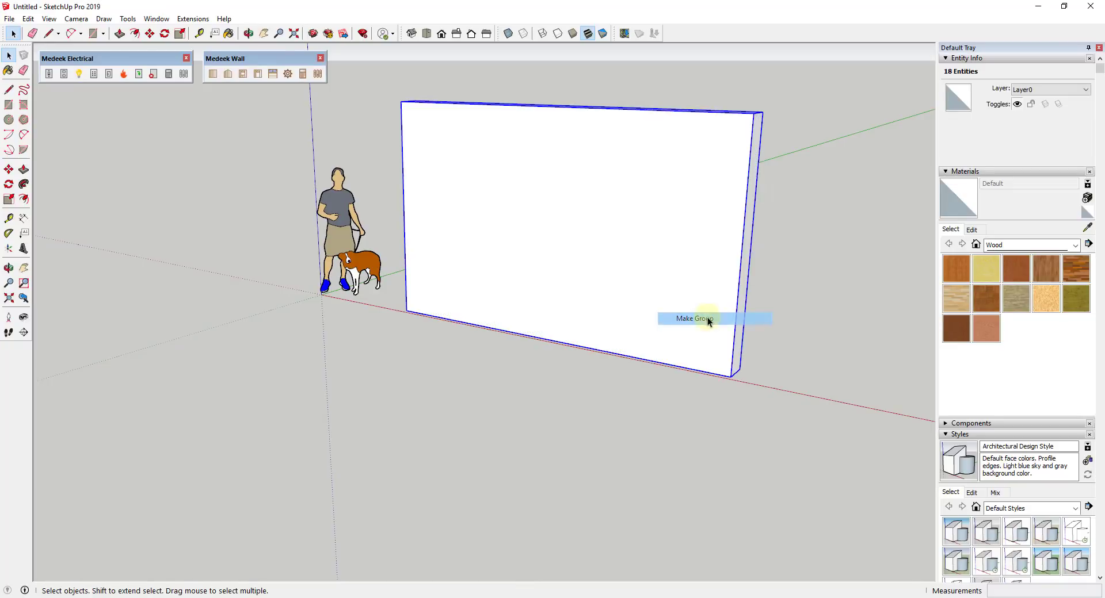
Step: Place a standard one-gang single pole switch with Medeek Electrical on the wall's front face, at a height of 48 in
scroll(611, 233, up, 3)
scroll(719, 216, down, 2)
middle_drag(715, 210, 706, 217)
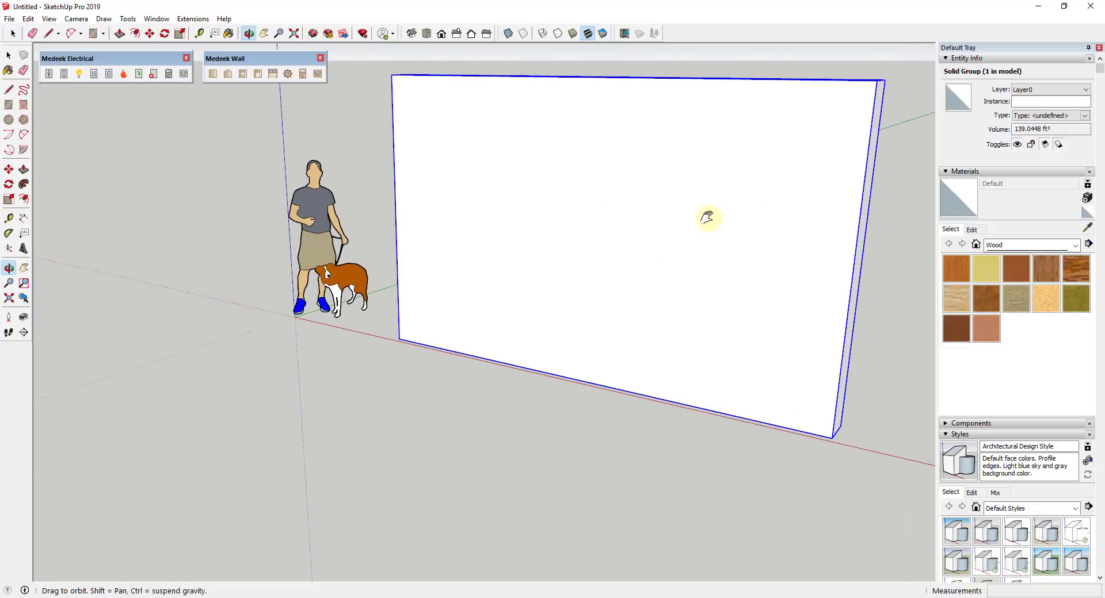
click(51, 77)
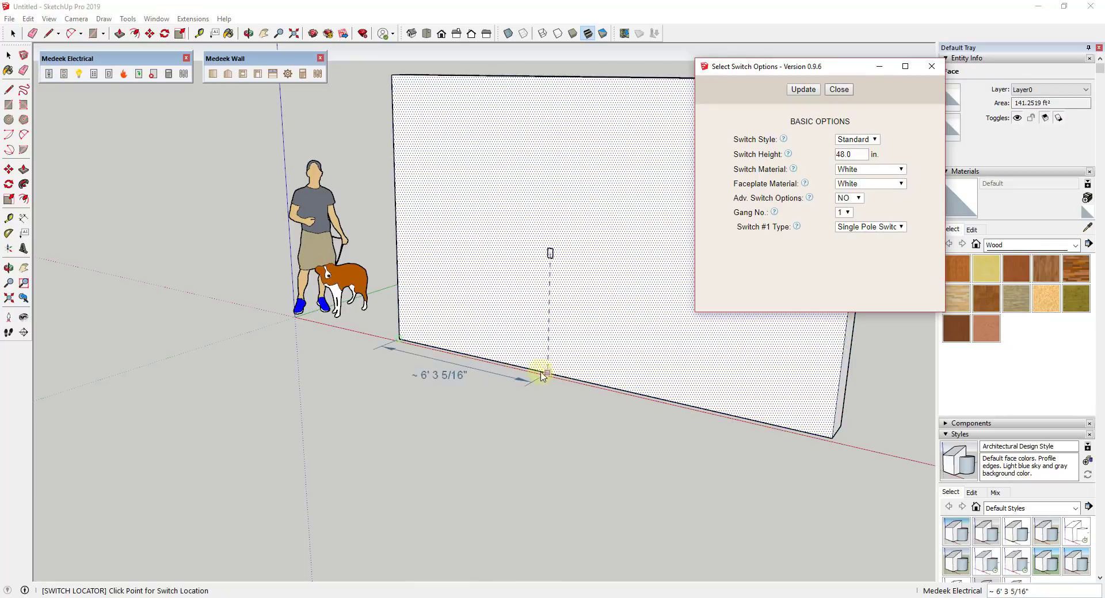
click(530, 372)
click(530, 371)
Step: Examine the switch on the wall and its symbol at the wall's base, selecting the wall group
scroll(544, 259, up, 10)
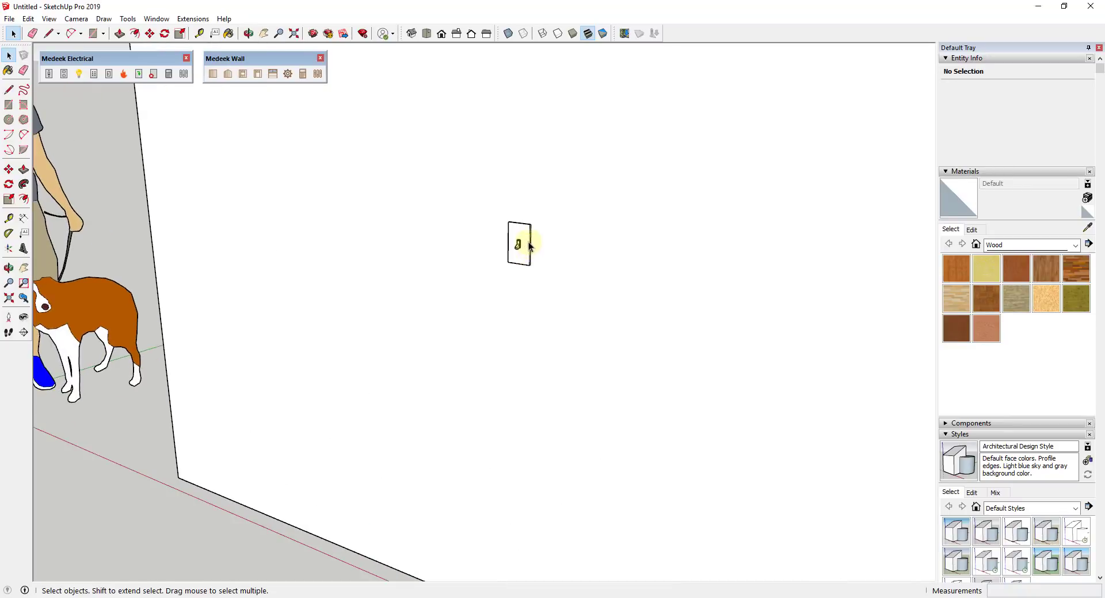
scroll(525, 240, down, 2)
scroll(529, 253, up, 4)
scroll(521, 236, down, 3)
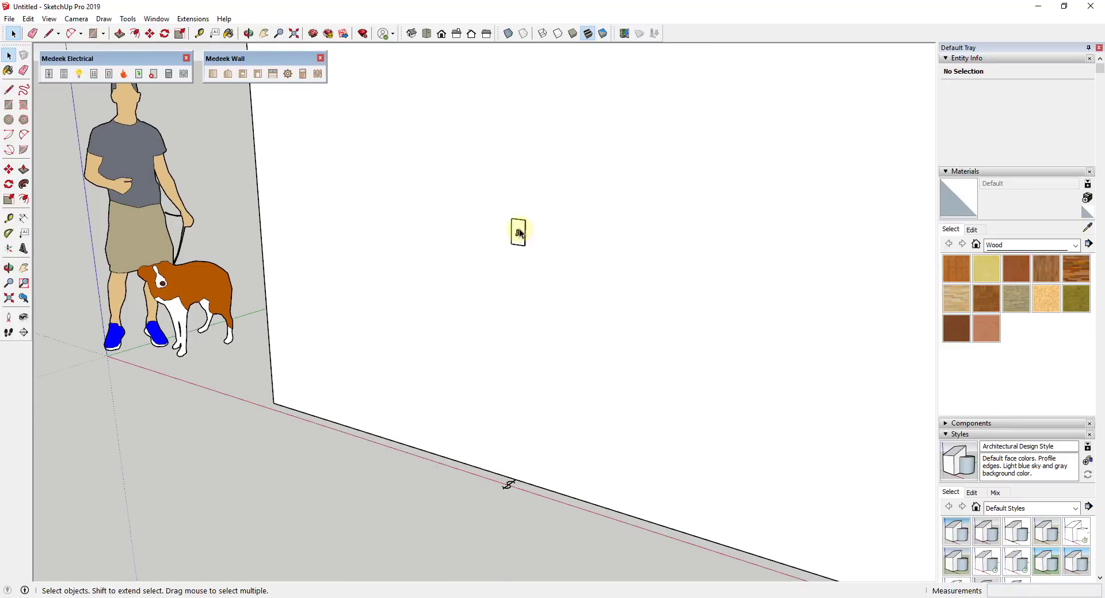
middle_drag(518, 232, 535, 348)
scroll(518, 190, up, 3)
click(516, 178)
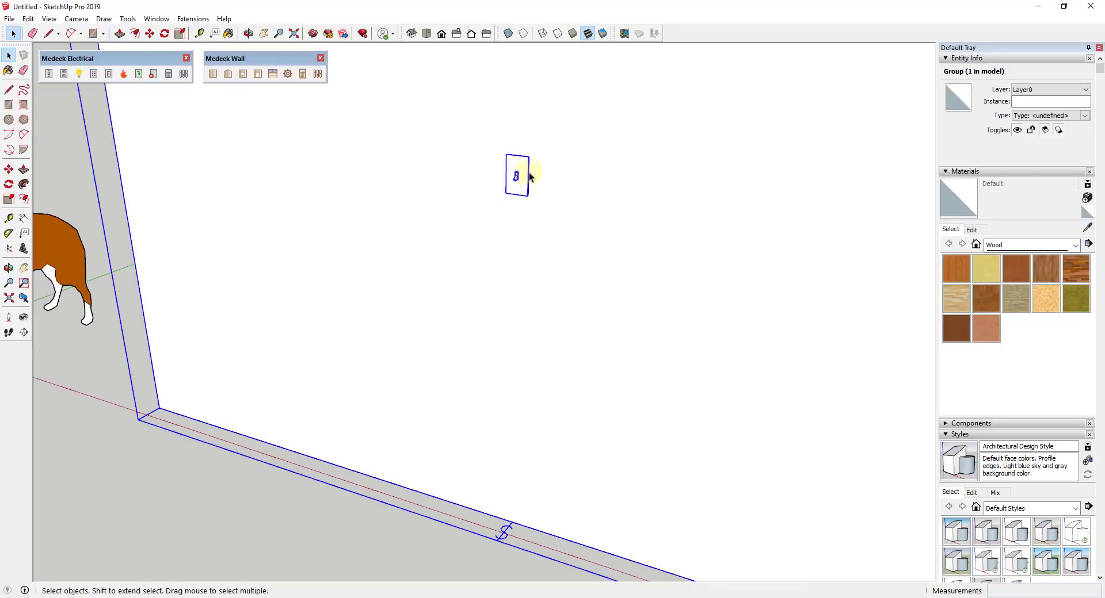
scroll(530, 167, down, 4)
scroll(562, 377, up, 4)
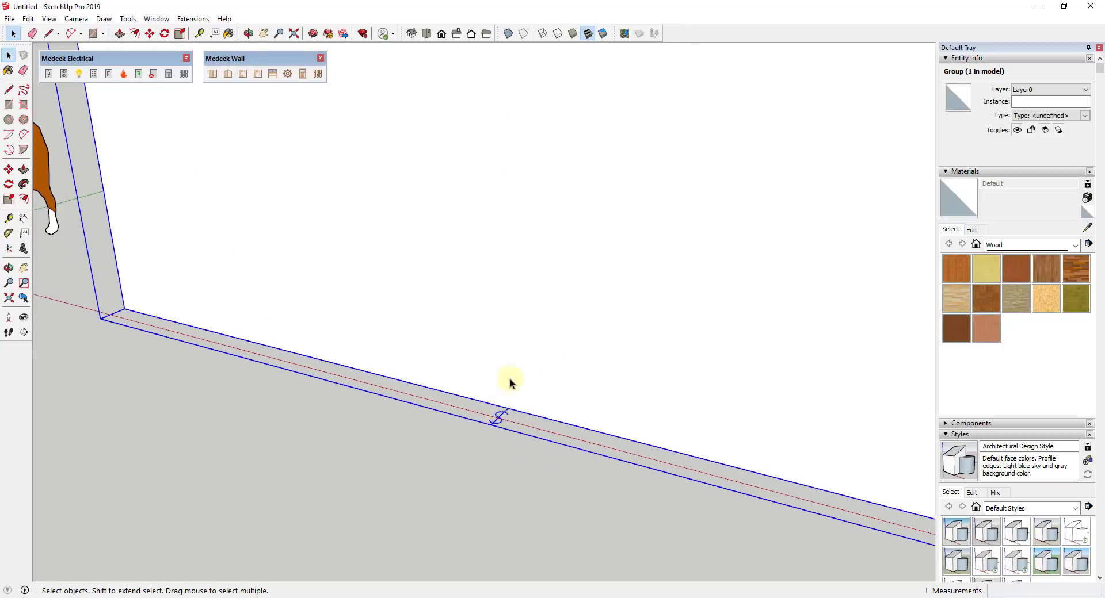
Step: View the wall from the top in parallel projection and inspect the switch's plan symbol up close
click(426, 33)
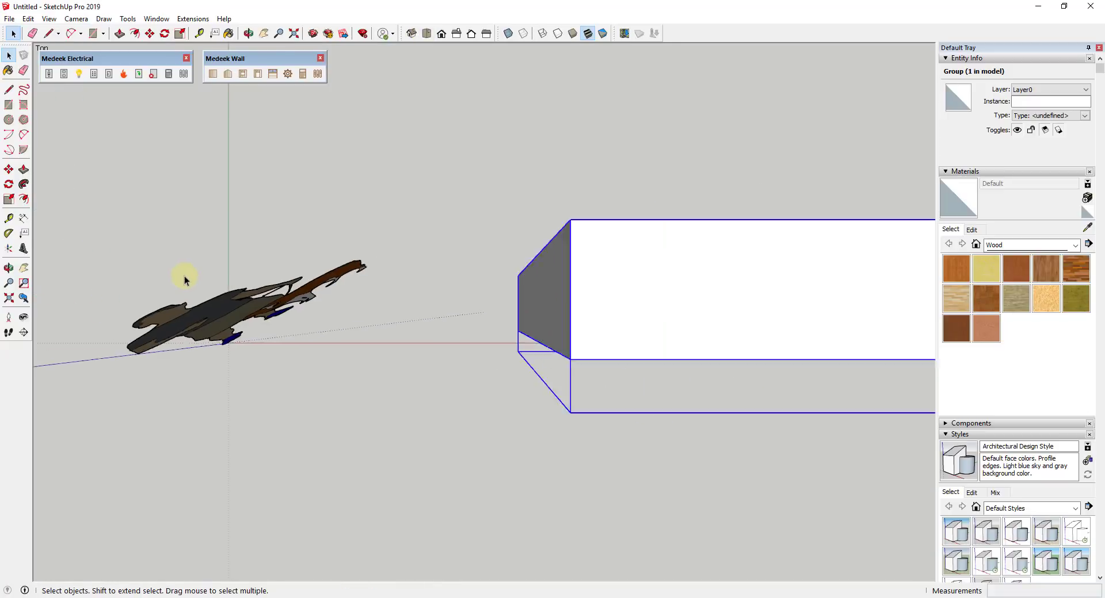
scroll(580, 260, up, 2)
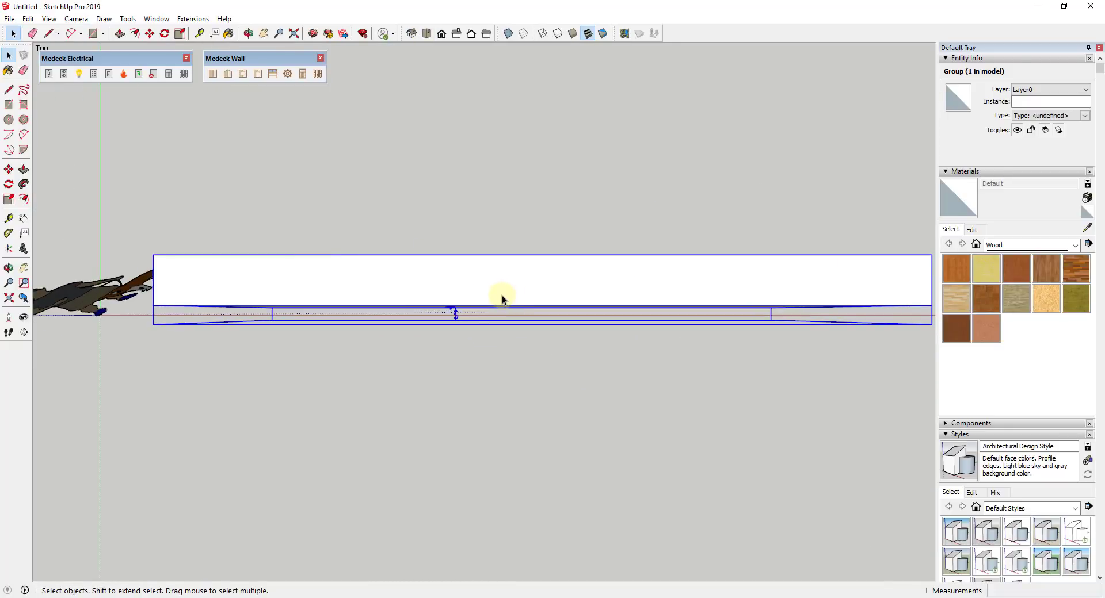
click(49, 19)
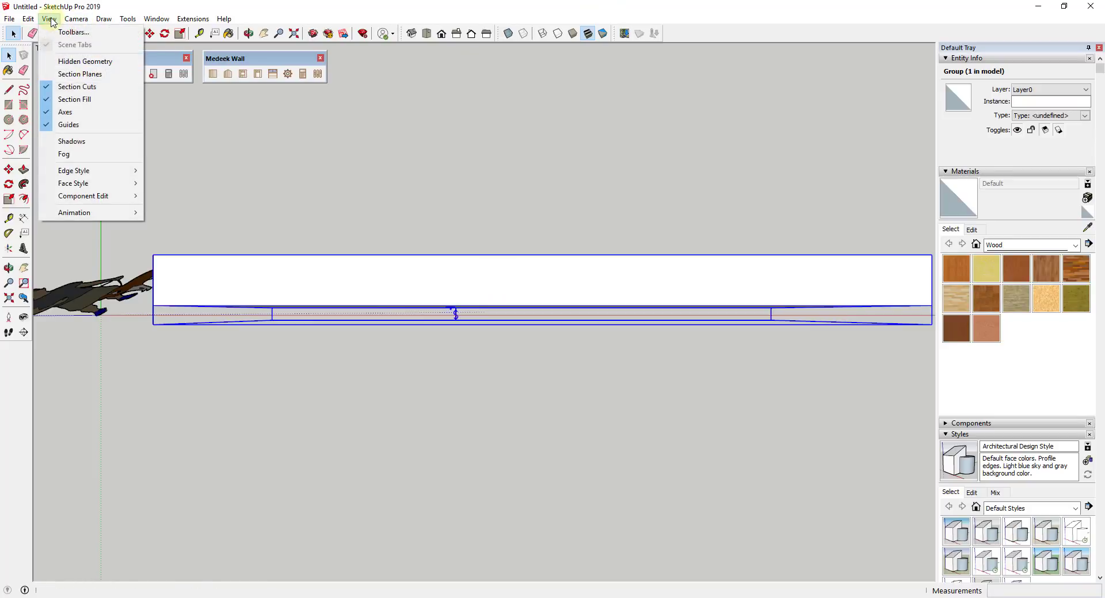
click(49, 19)
click(76, 19)
click(92, 75)
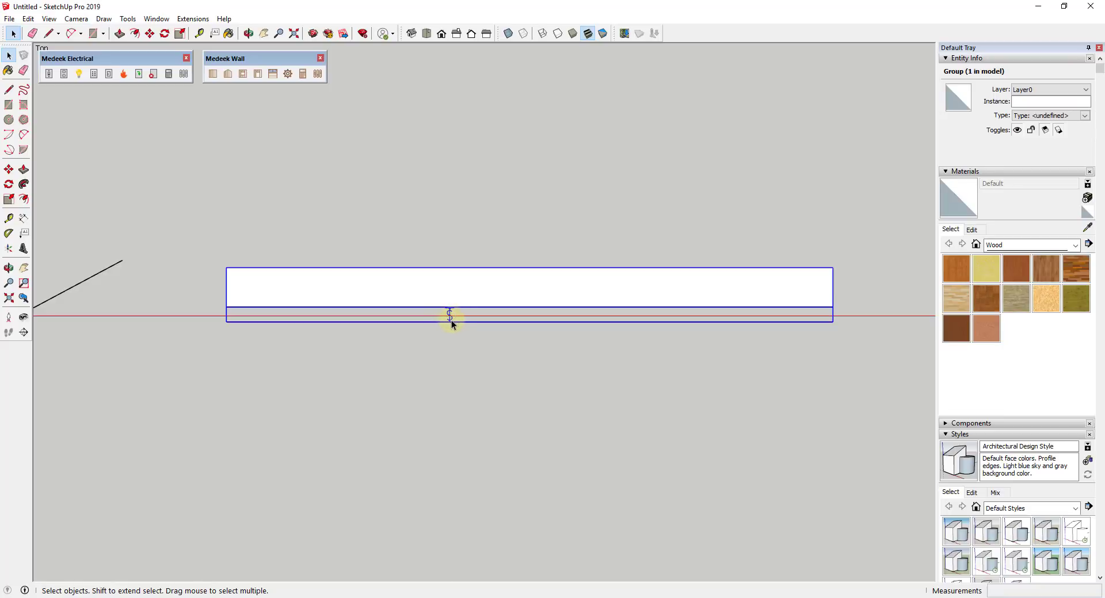
scroll(449, 320, up, 5)
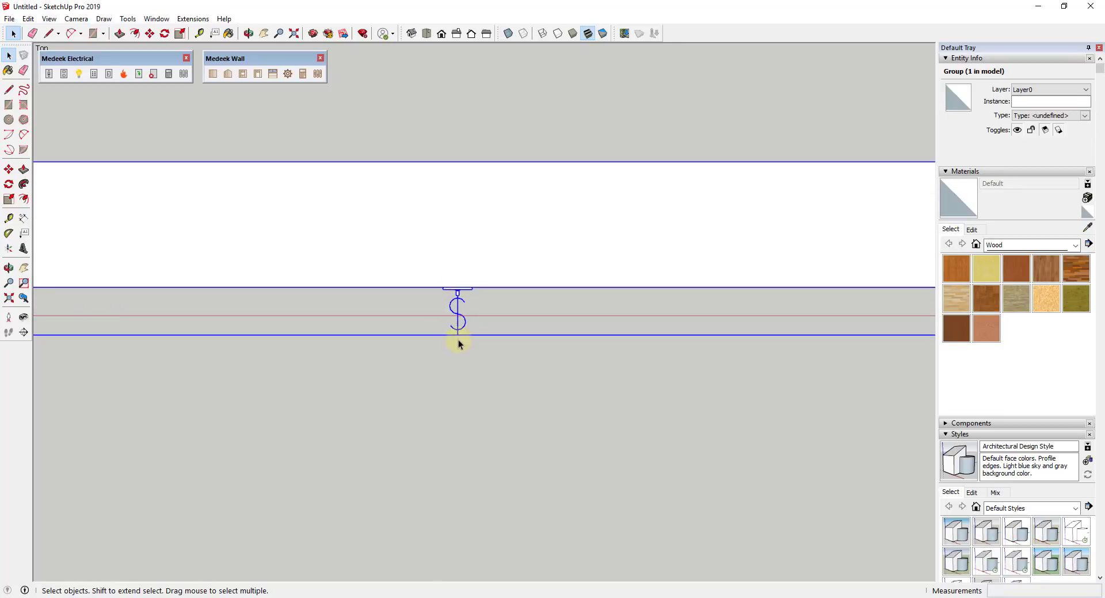
scroll(454, 309, down, 5)
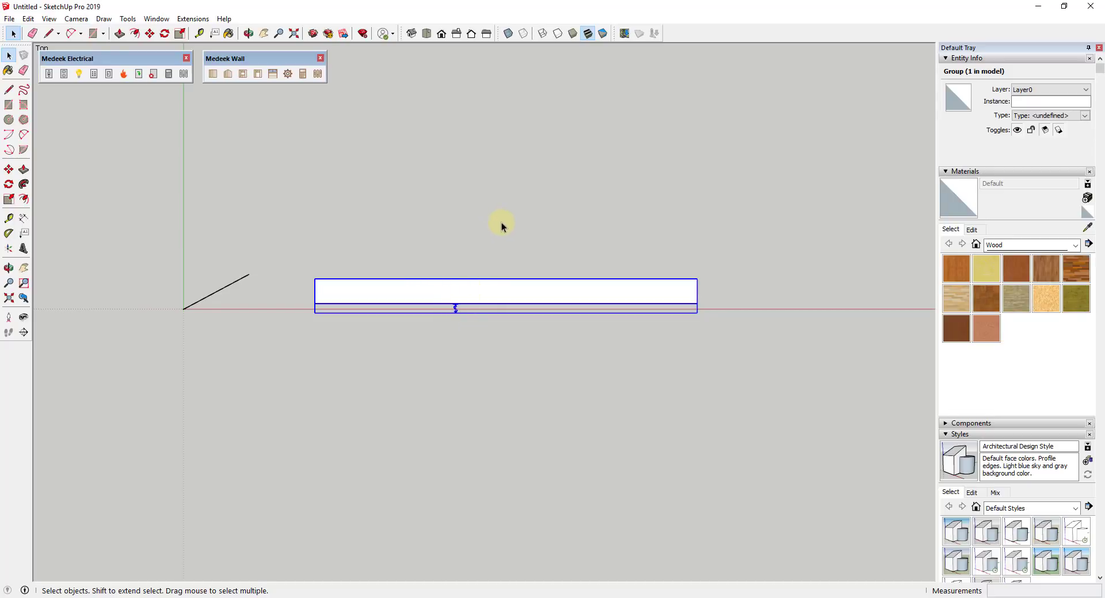
Step: Return to an angled 3D view of the wall and restore perspective projection
middle_drag(542, 350, 428, 113)
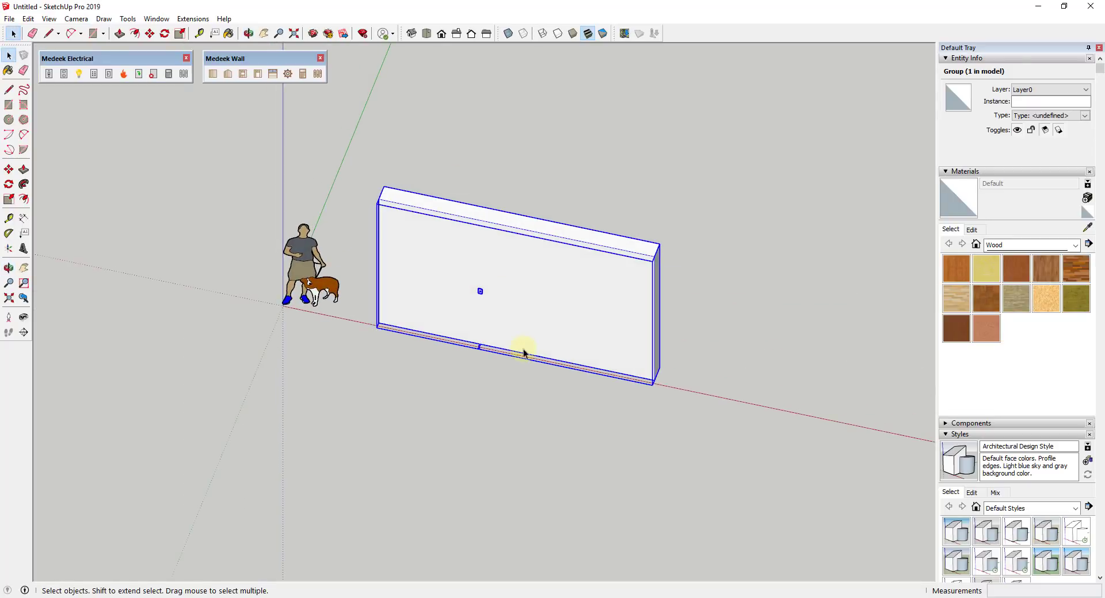
click(76, 18)
click(106, 84)
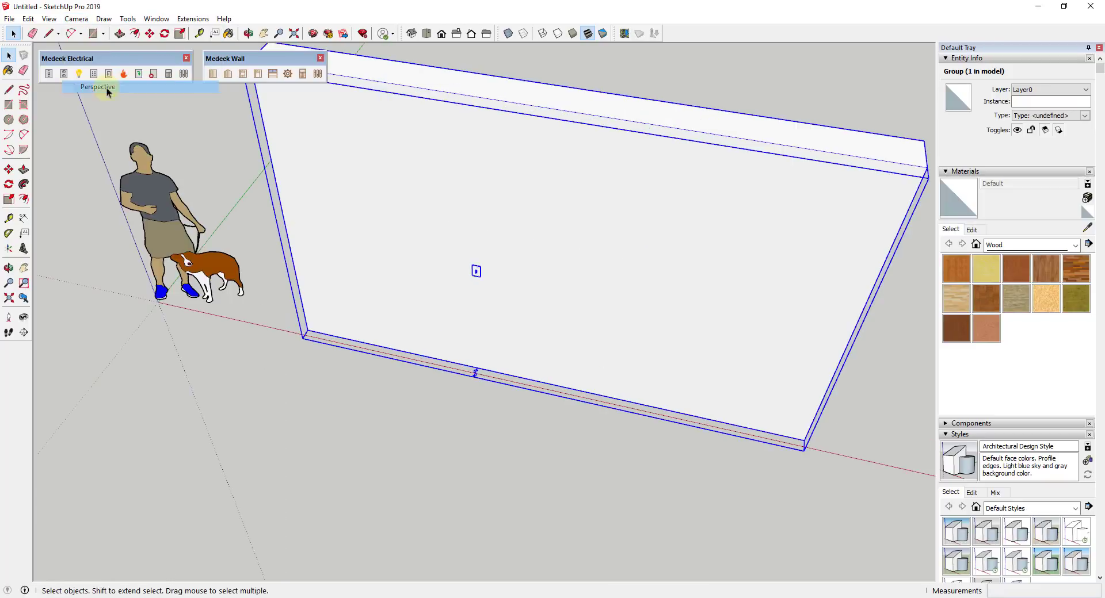
Step: Start a second Medeek Electrical switch on the wall's front face and set its style to Decora
scroll(512, 381, down, 2)
scroll(451, 353, up, 5)
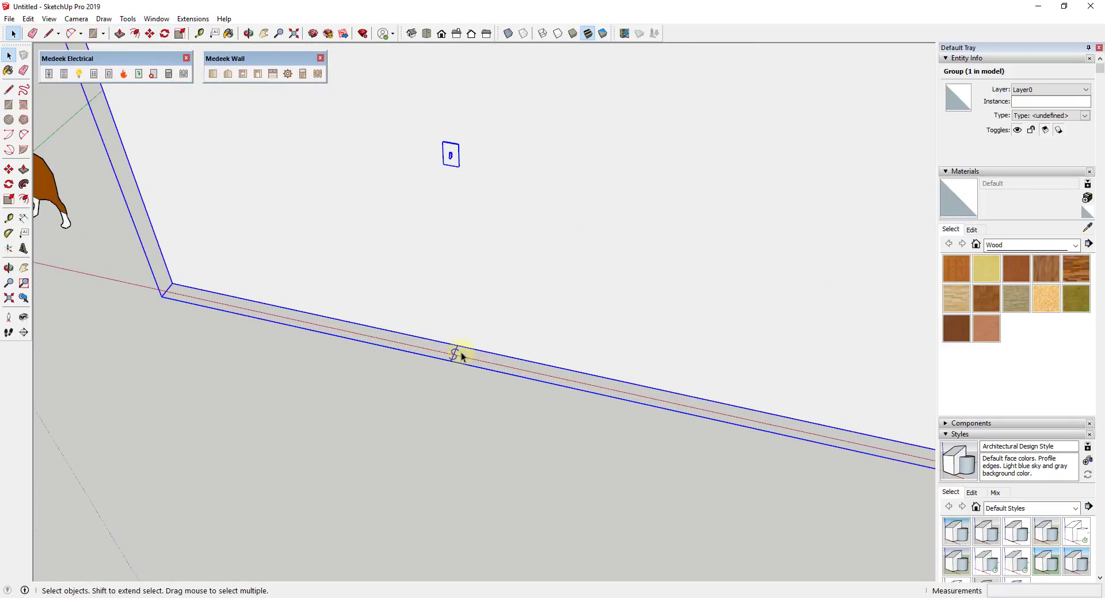
scroll(481, 334, down, 3)
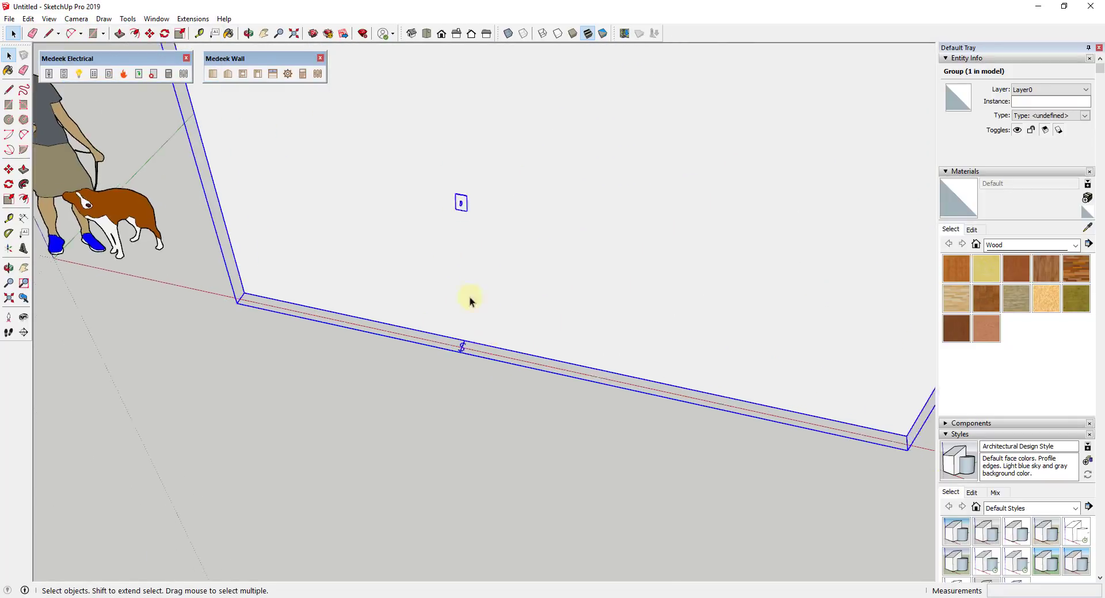
click(49, 74)
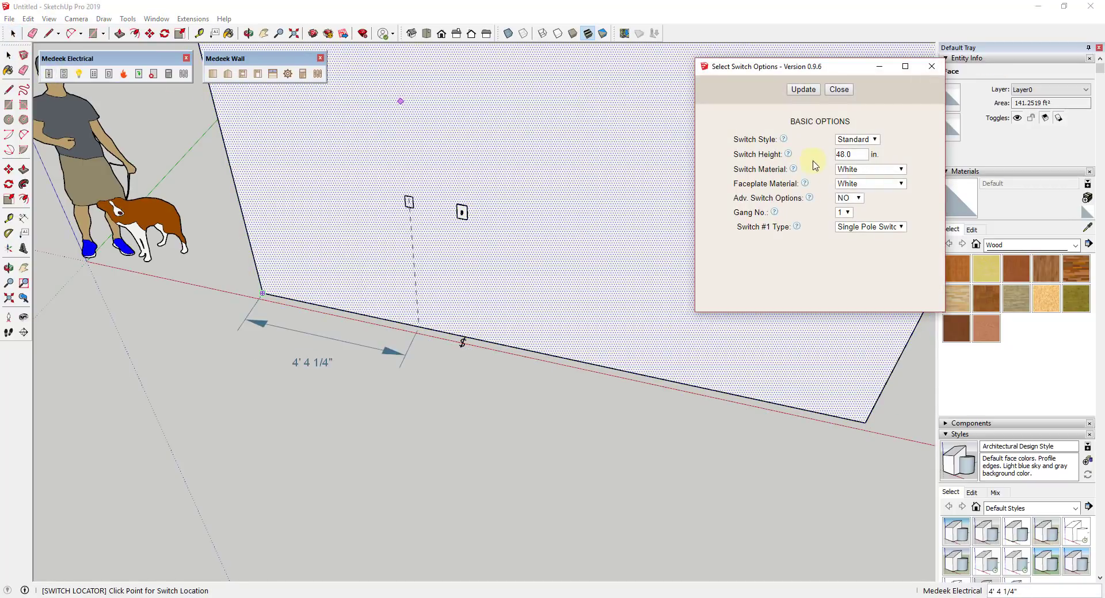
click(875, 140)
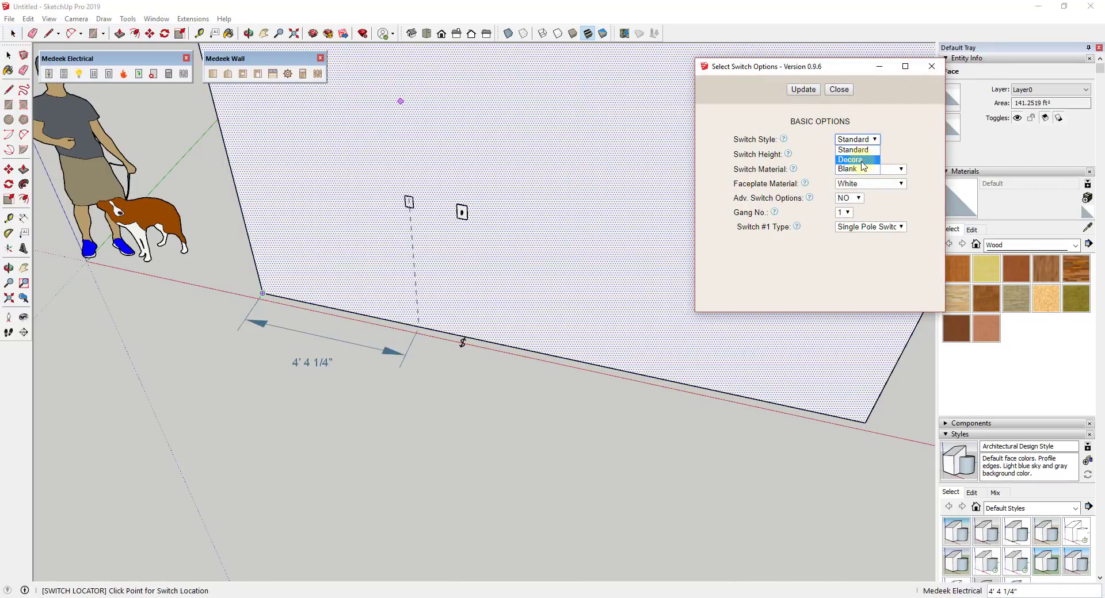
click(861, 161)
mouse_move(786, 141)
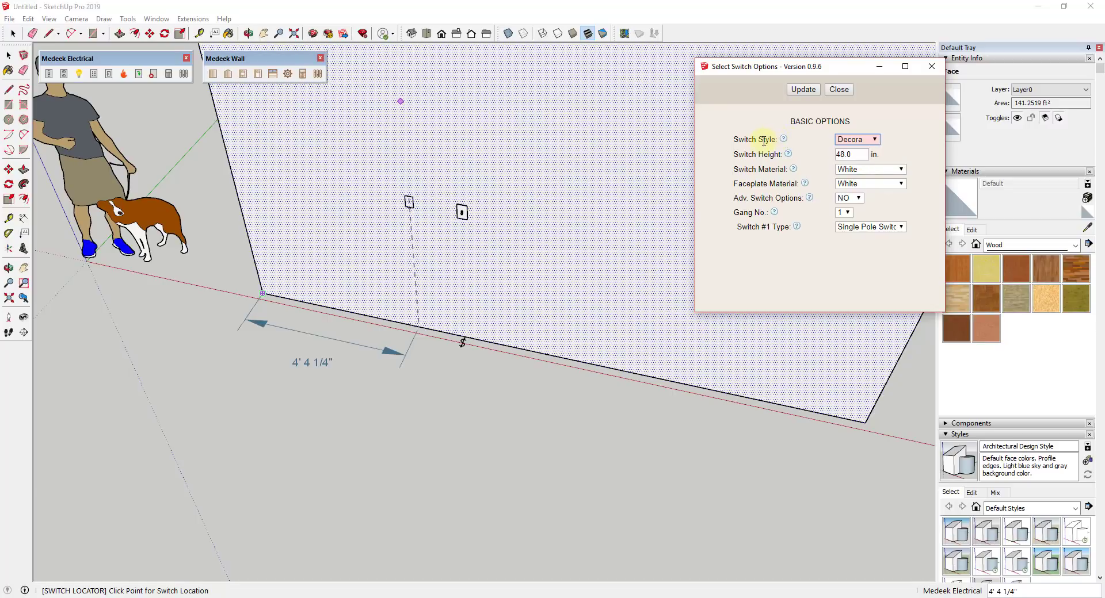
Step: Review the available switch materials, advanced switch options and gang numbers for the new switch
click(866, 170)
click(867, 171)
click(857, 199)
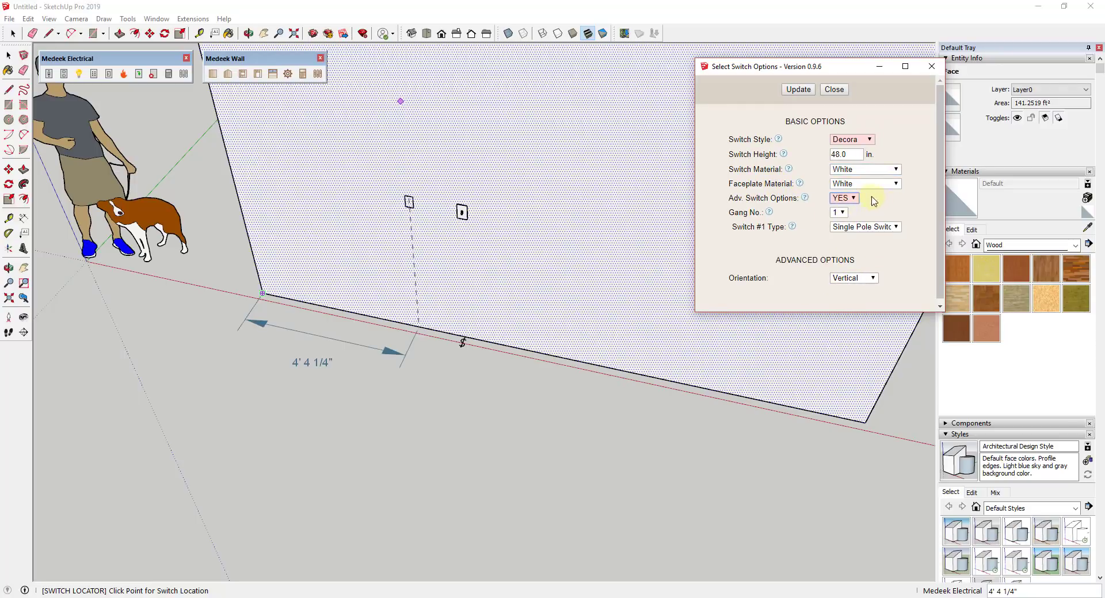
click(838, 220)
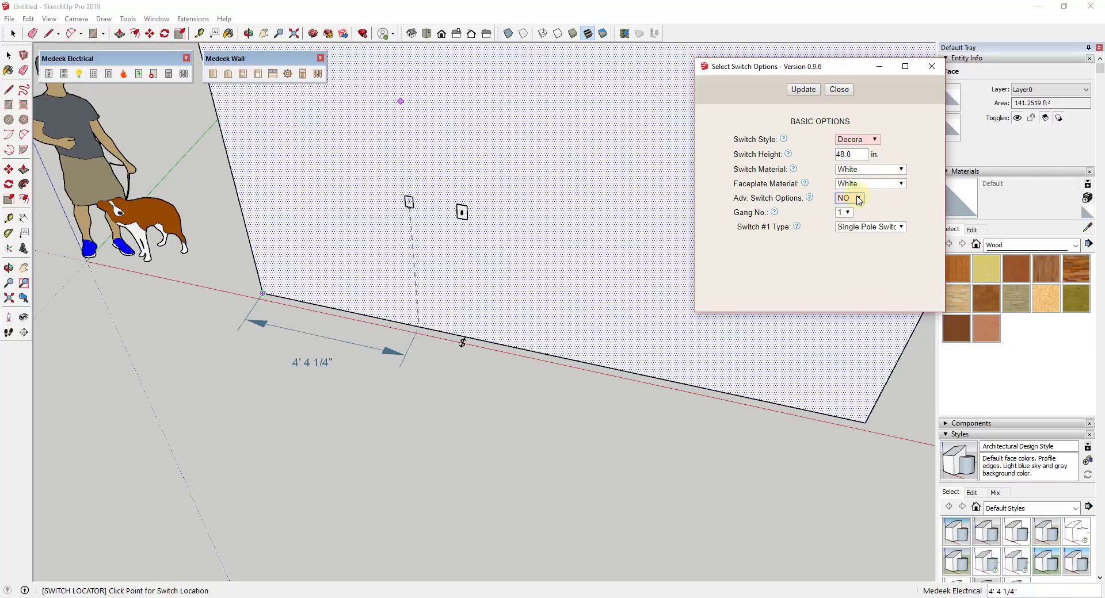
click(844, 213)
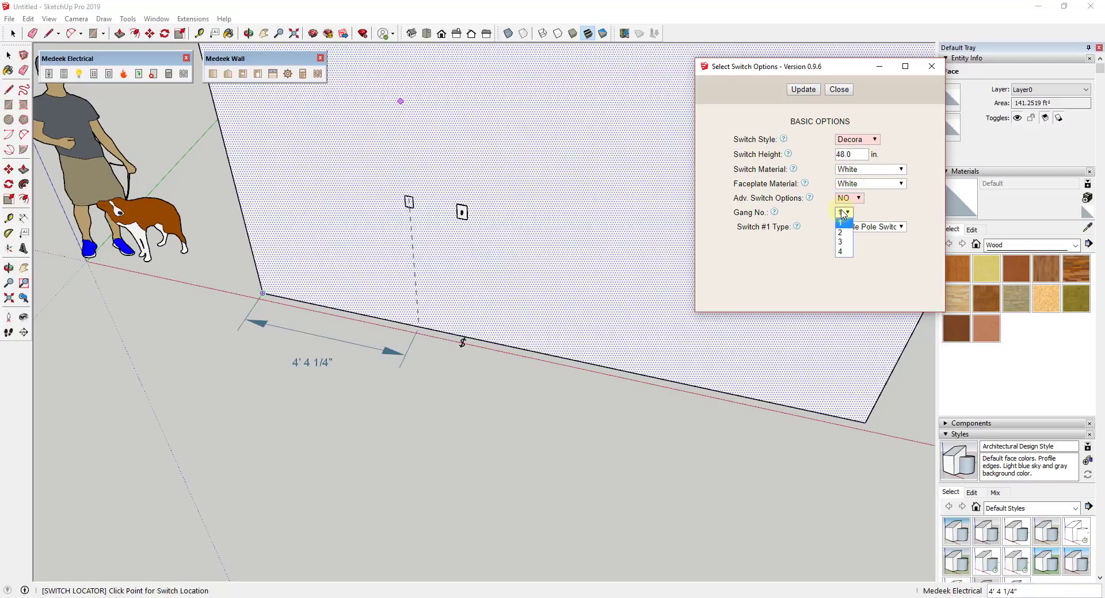
click(847, 217)
mouse_move(773, 215)
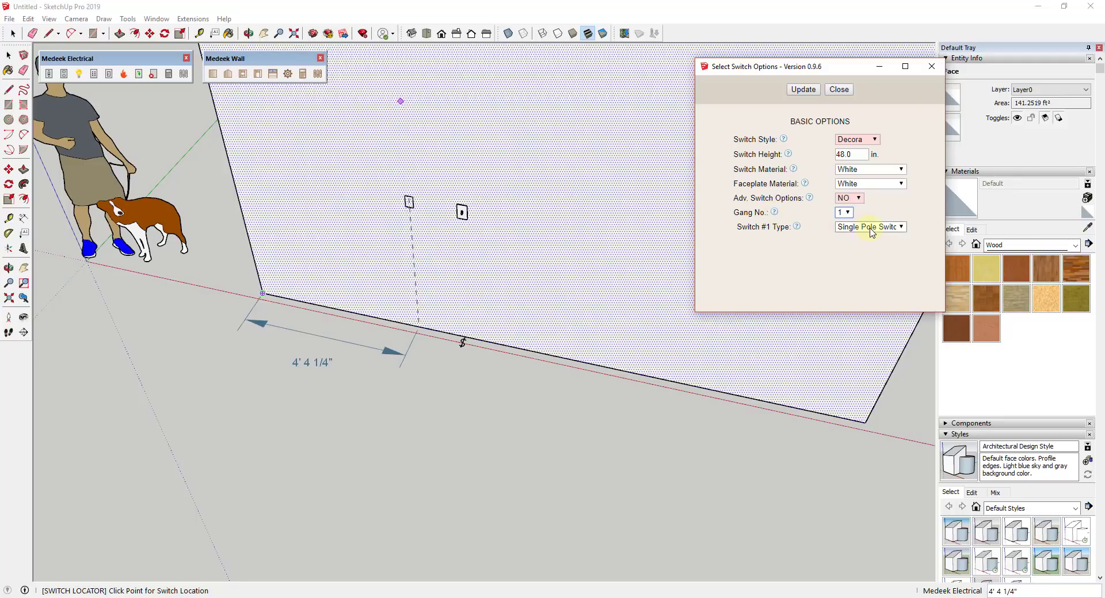
Step: Set the switch type to Dimmer Switch and place the one-gang Decora switch beside the first one, at a height of 48 in
click(871, 228)
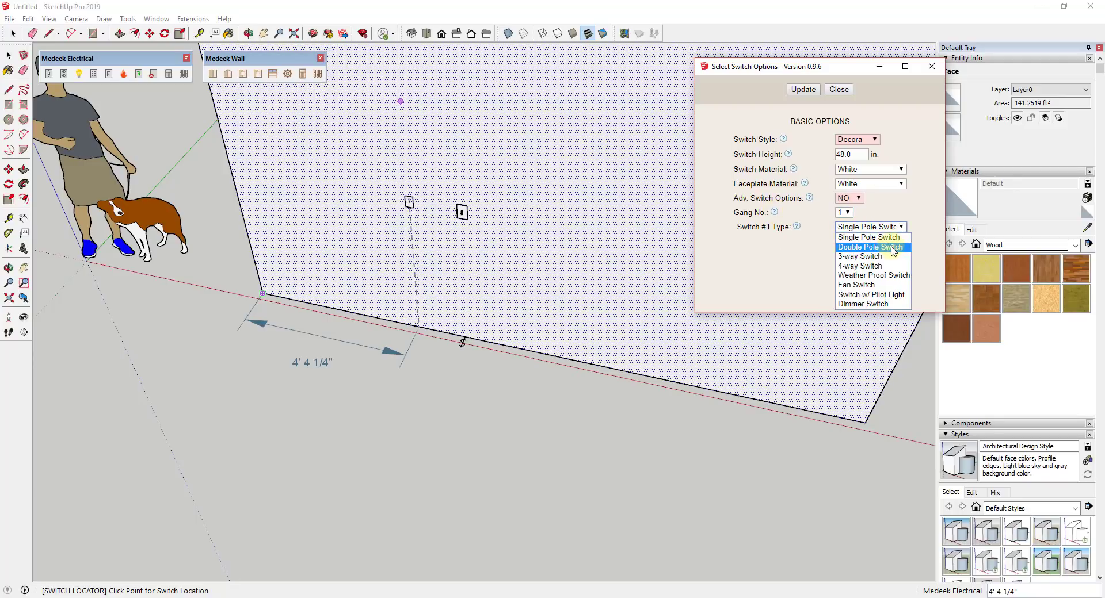
click(874, 305)
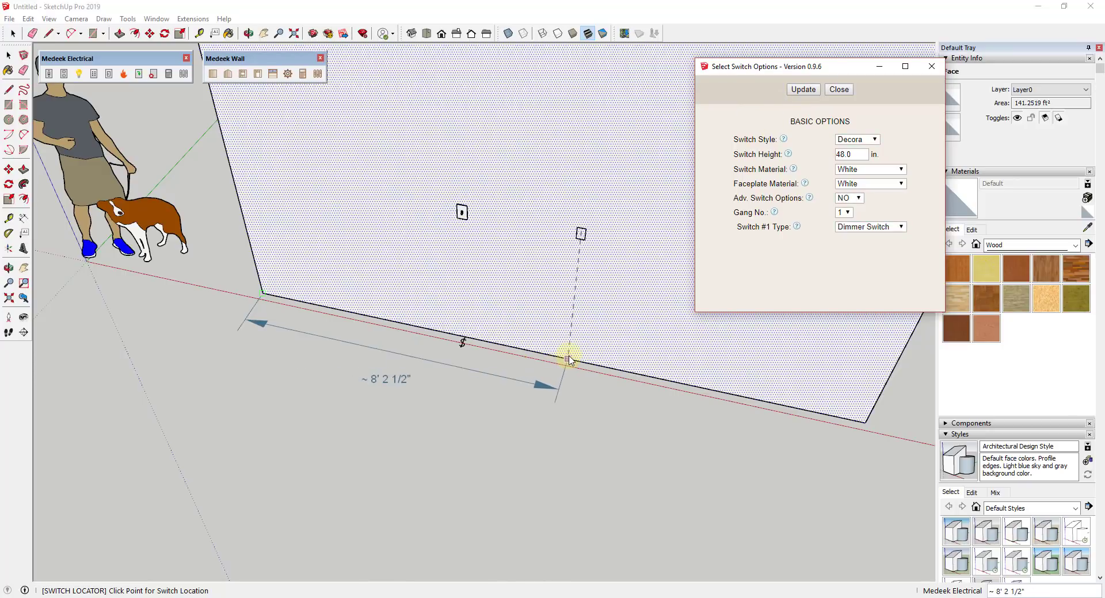
scroll(584, 230, up, 10)
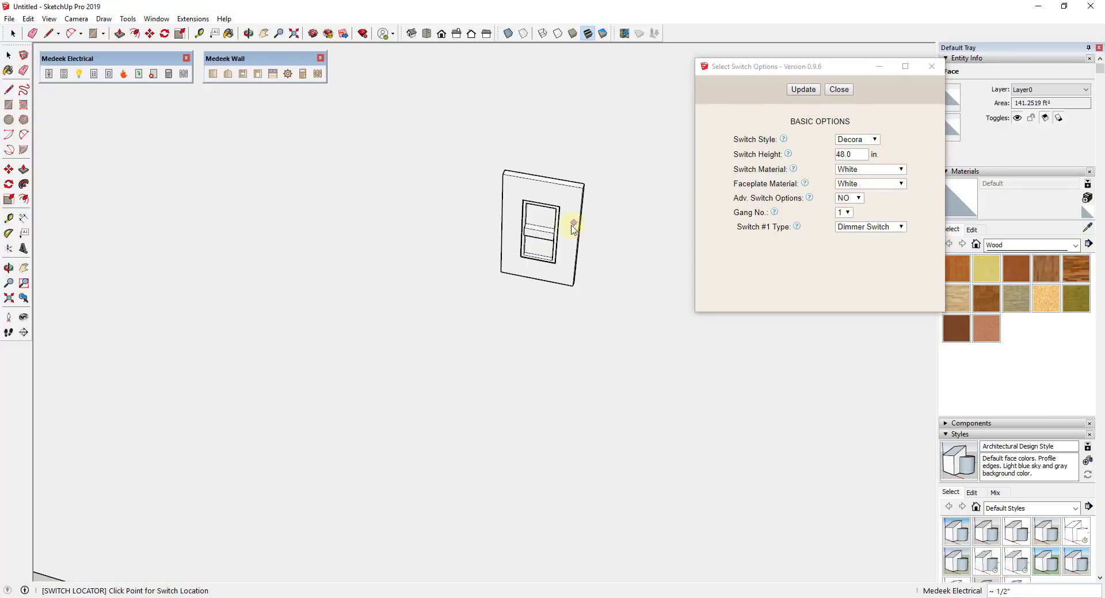
mouse_move(574, 225)
middle_down()
mouse_move(400, 113)
mouse_move(439, 237)
middle_up()
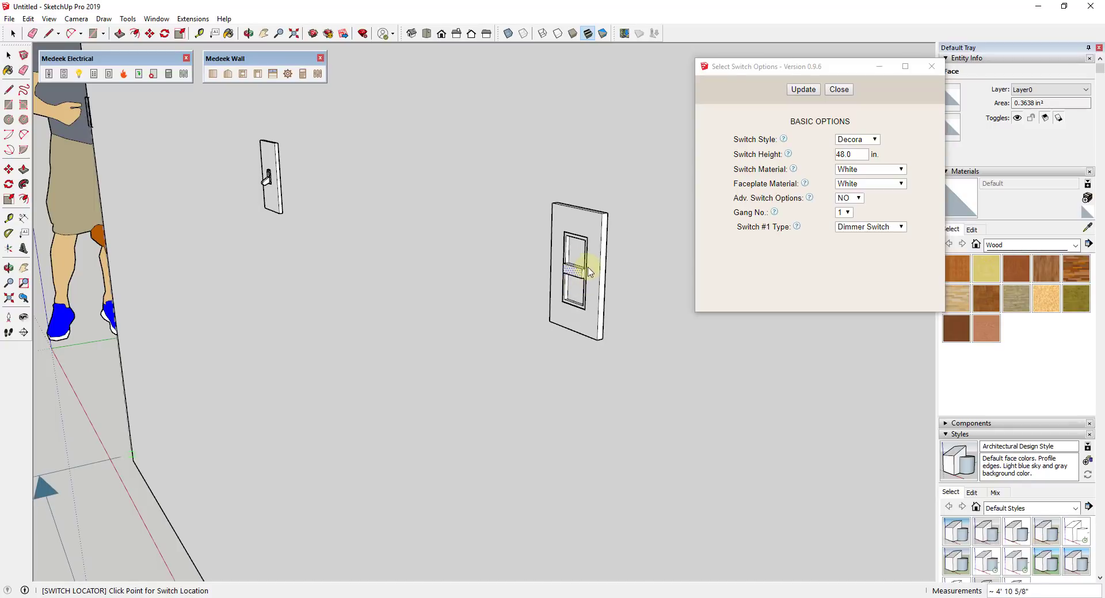
scroll(590, 274, down, 2)
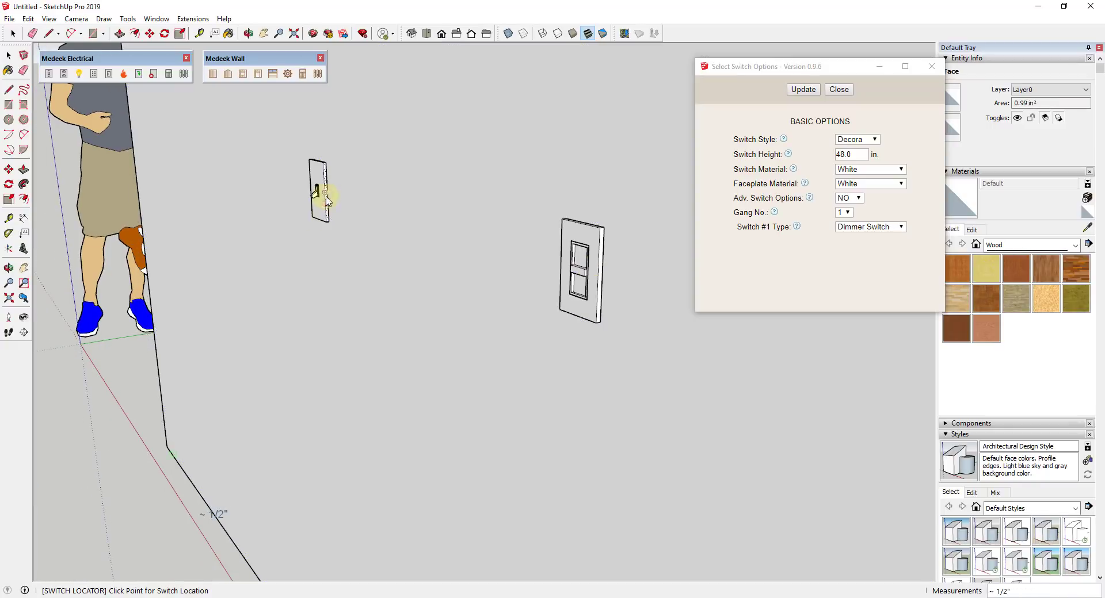
Step: Leave the switch placement and compare the two switches on the wall with their plan symbols at the wall's base
click(326, 200)
scroll(471, 249, down, 5)
click(506, 279)
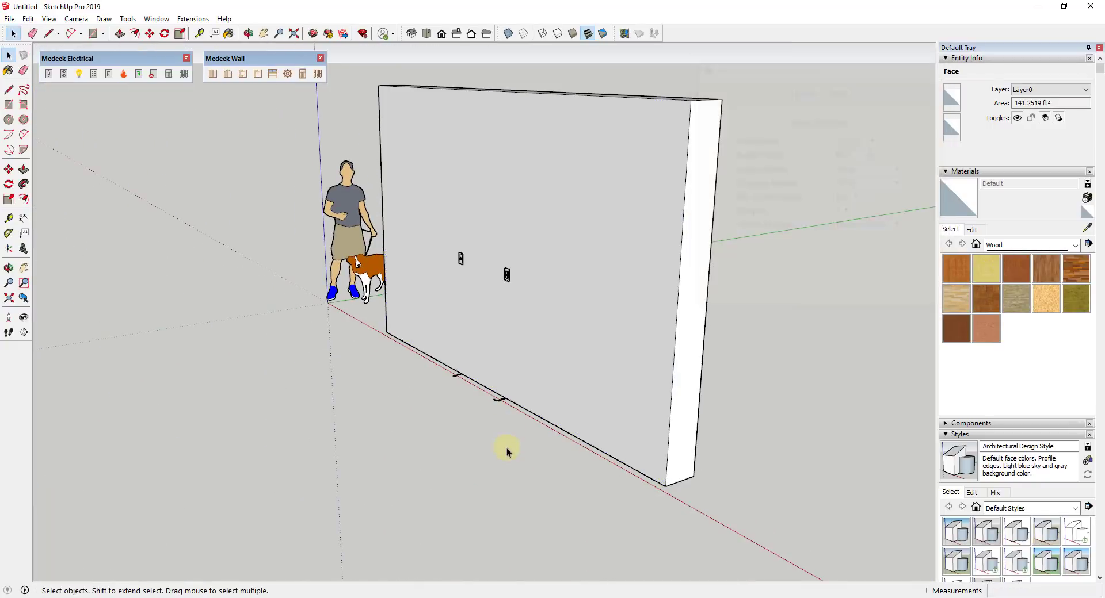
middle_drag(506, 451, 661, 460)
click(661, 461)
scroll(567, 394, up, 5)
middle_drag(568, 395, 565, 379)
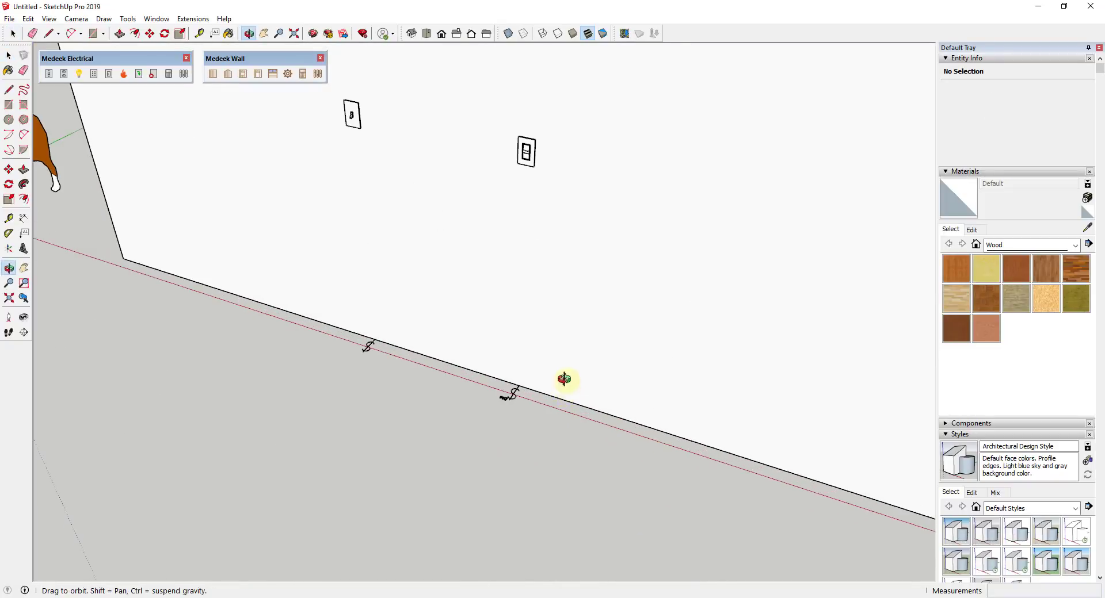
scroll(564, 379, down, 8)
shift+middle_drag(651, 230, 574, 266)
key(space)
scroll(506, 285, up, 5)
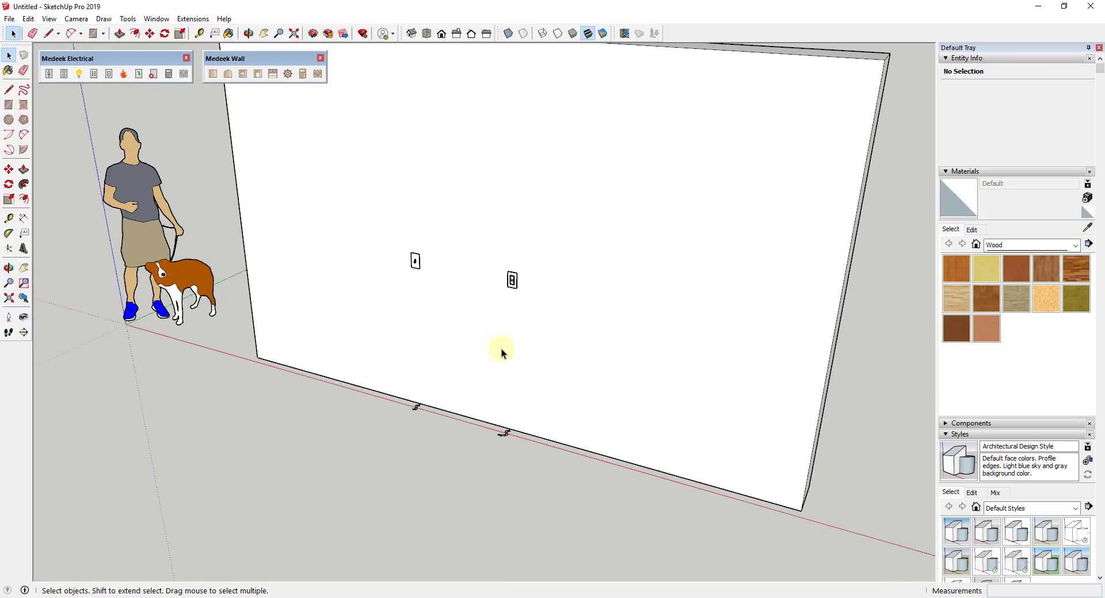
scroll(647, 387, down, 3)
scroll(654, 316, up, 2)
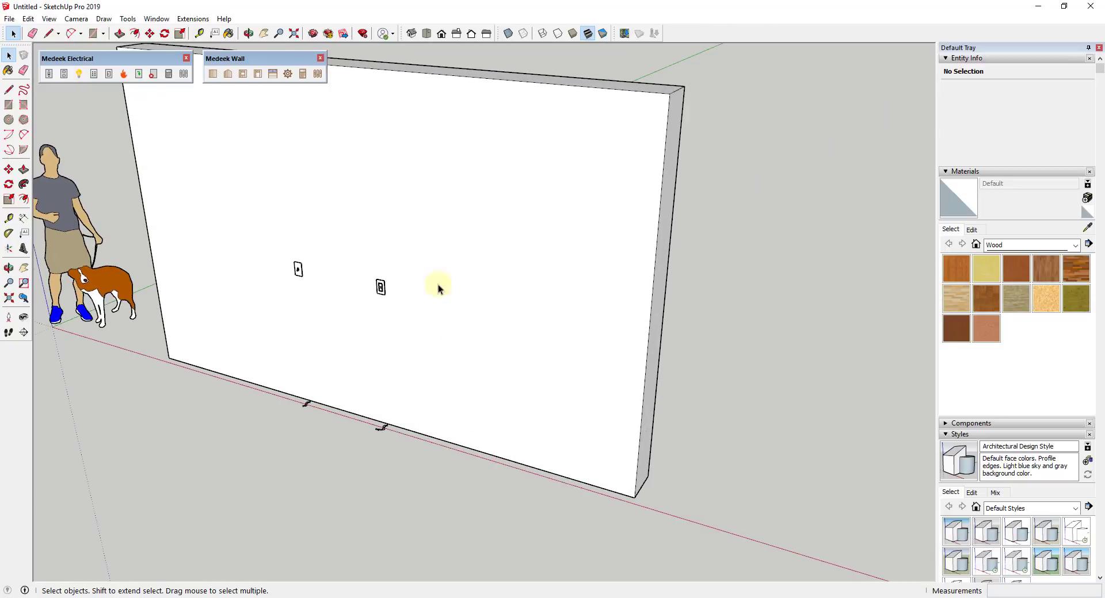
Step: Place a white one-gang QuickPort data outlet with one Cat 5e port, 14 in high, about 10' 11" along the wall
click(95, 76)
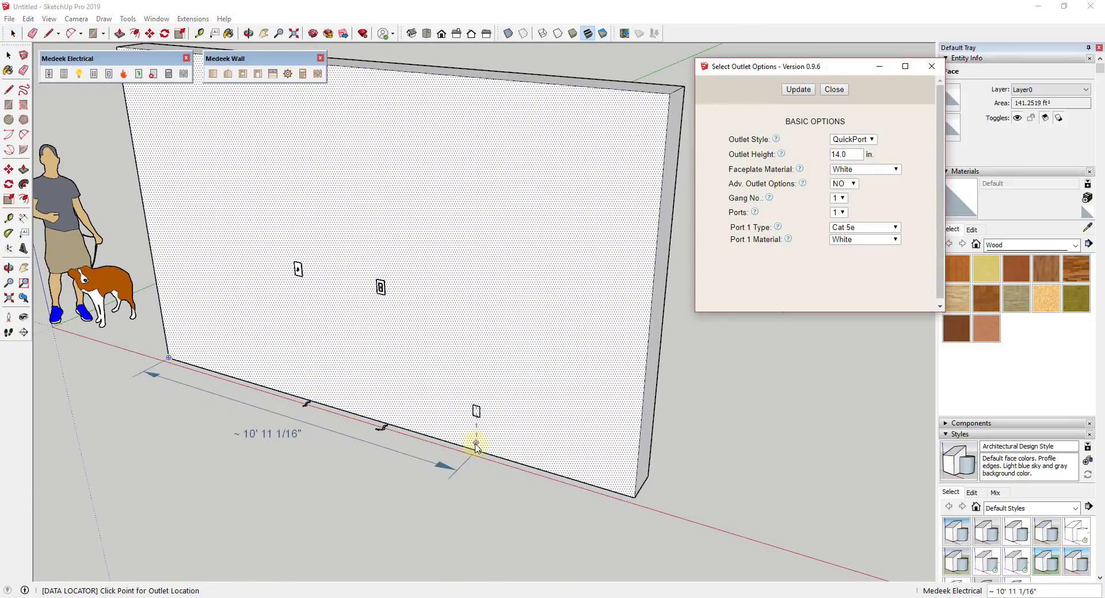
scroll(471, 414, up, 6)
scroll(466, 418, down, 6)
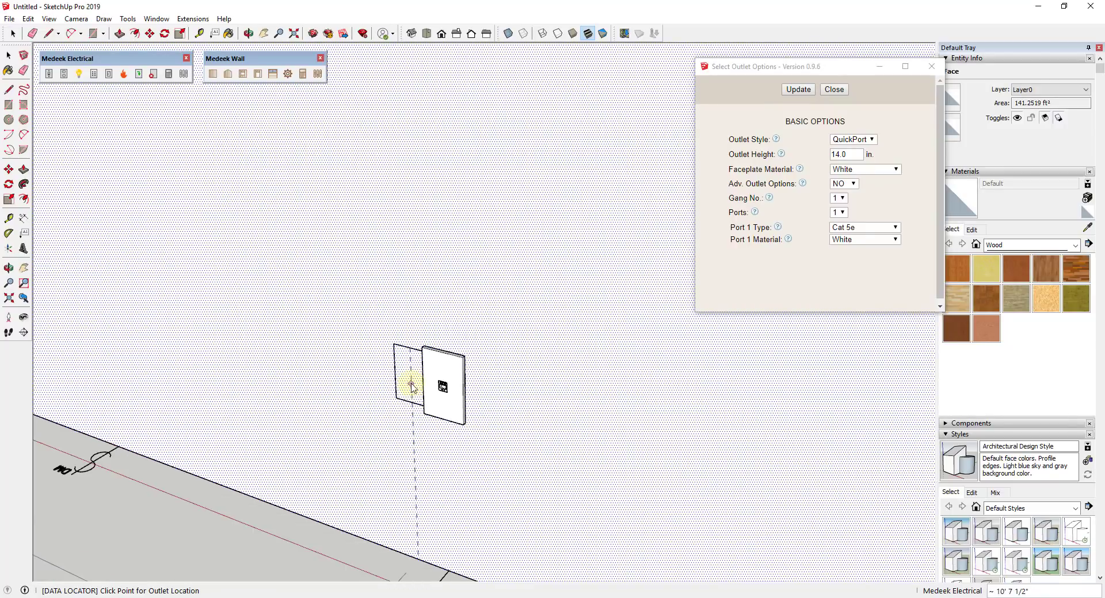
Step: Review the port types, set the outlet to four Cat 5e ports and place it on the wall to the right of the single-port outlet
click(868, 140)
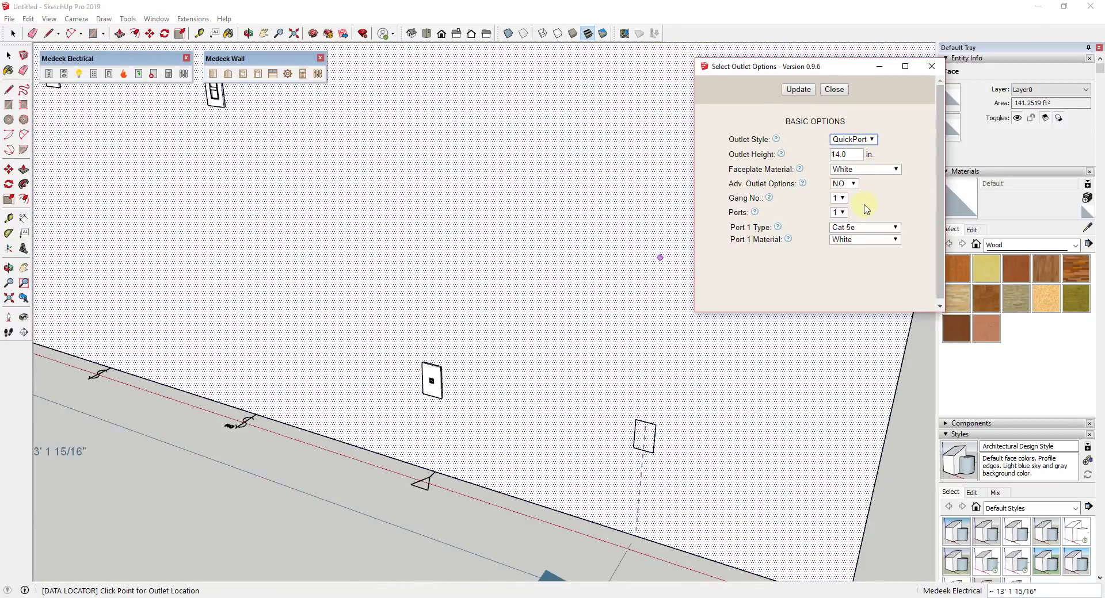
click(845, 230)
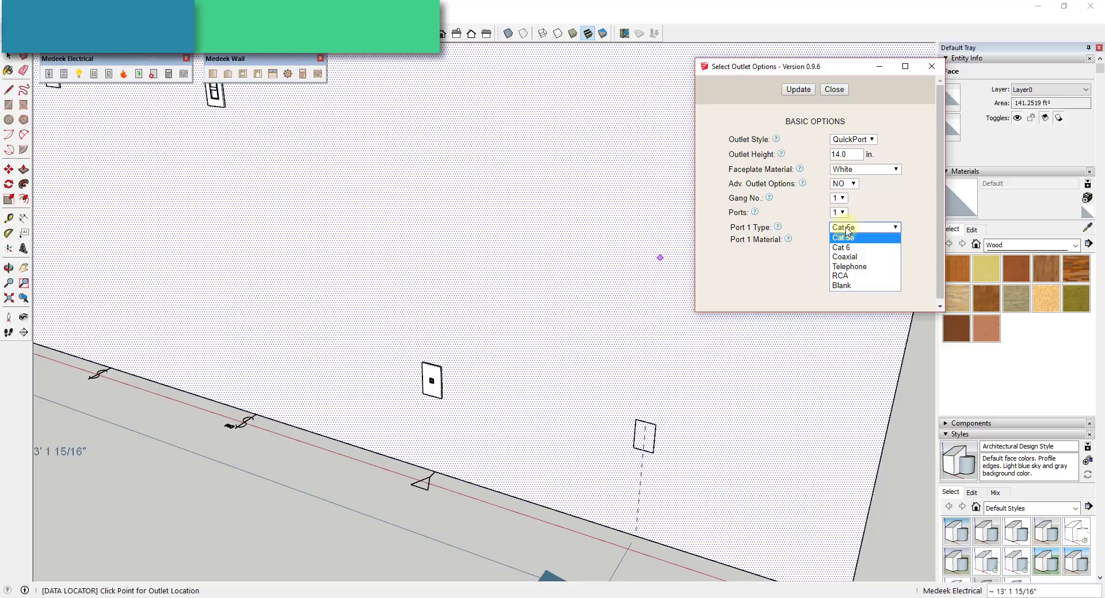
click(845, 237)
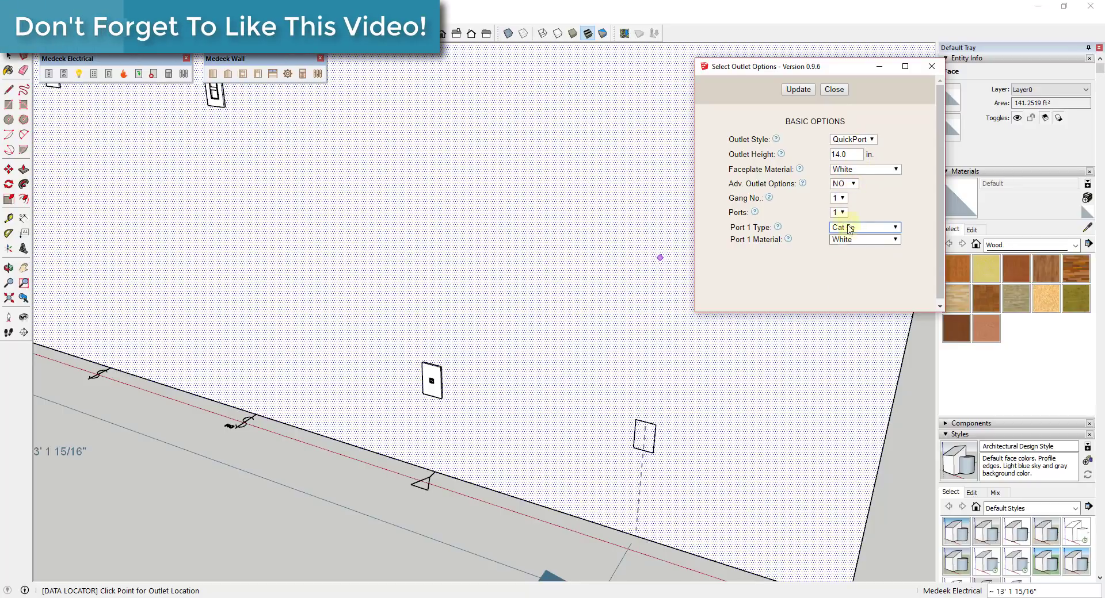
click(842, 214)
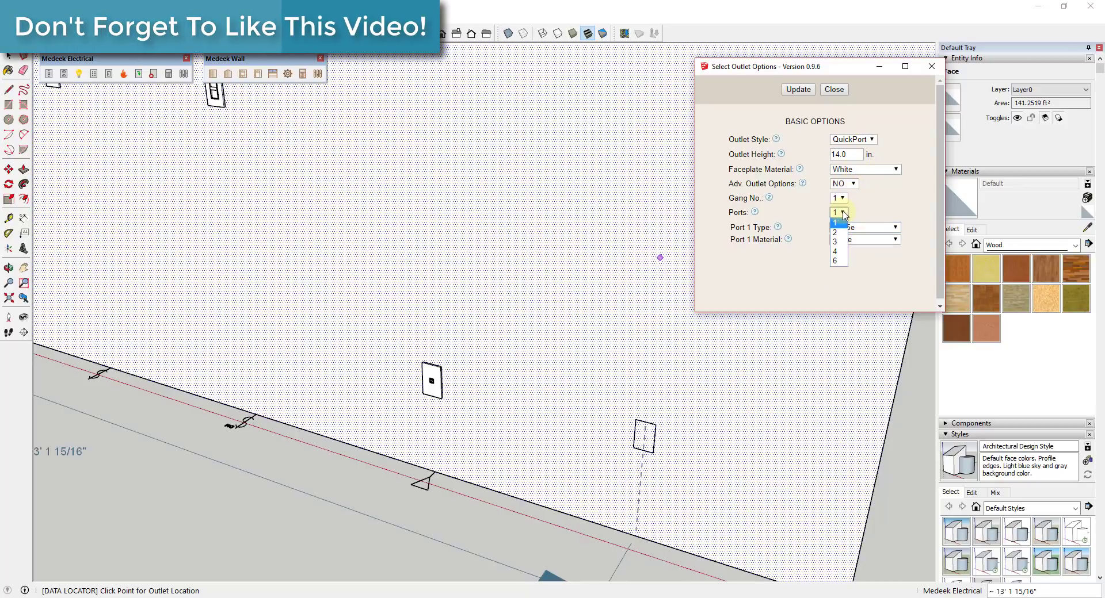
click(835, 262)
scroll(839, 173, down, 2)
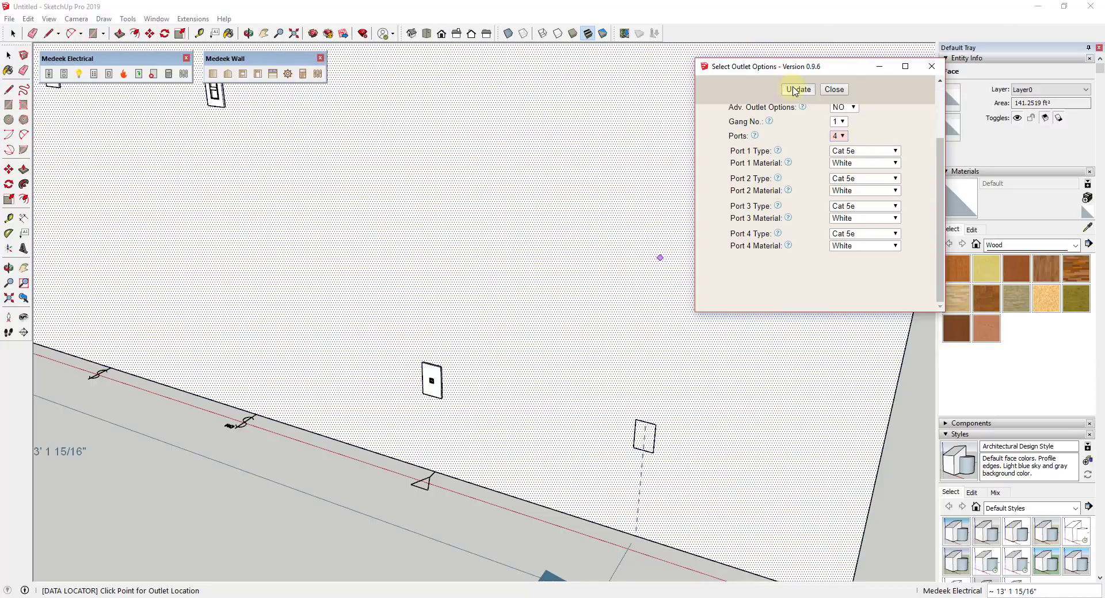
click(570, 504)
Step: Examine the four-port outlet's labelled Cat 5e jacks up close and the data outlet symbols at the wall's base
scroll(587, 518, up, 3)
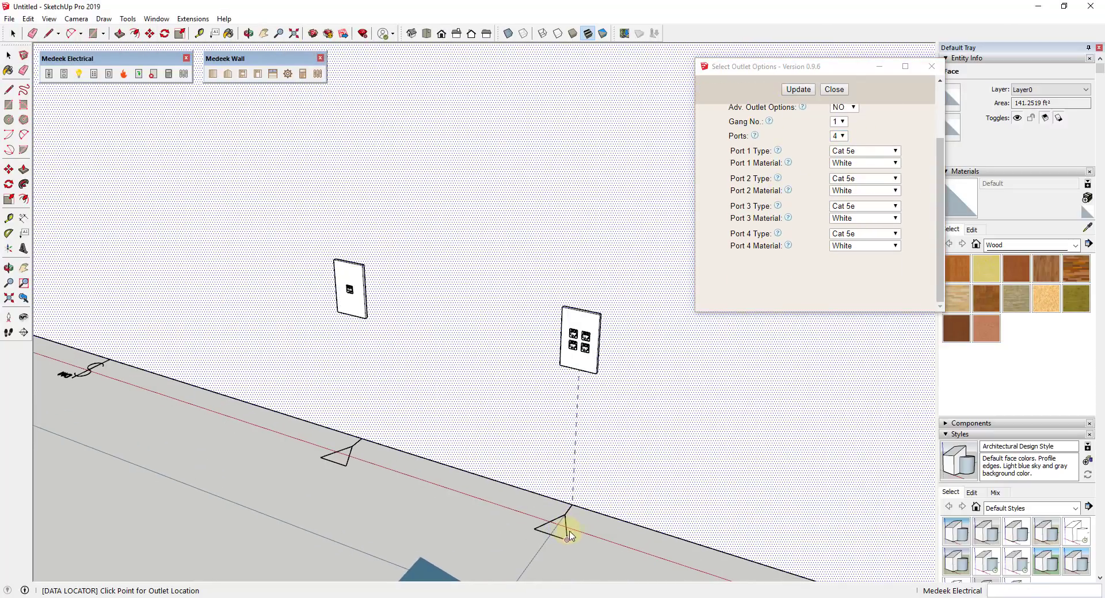
scroll(596, 311, up, 8)
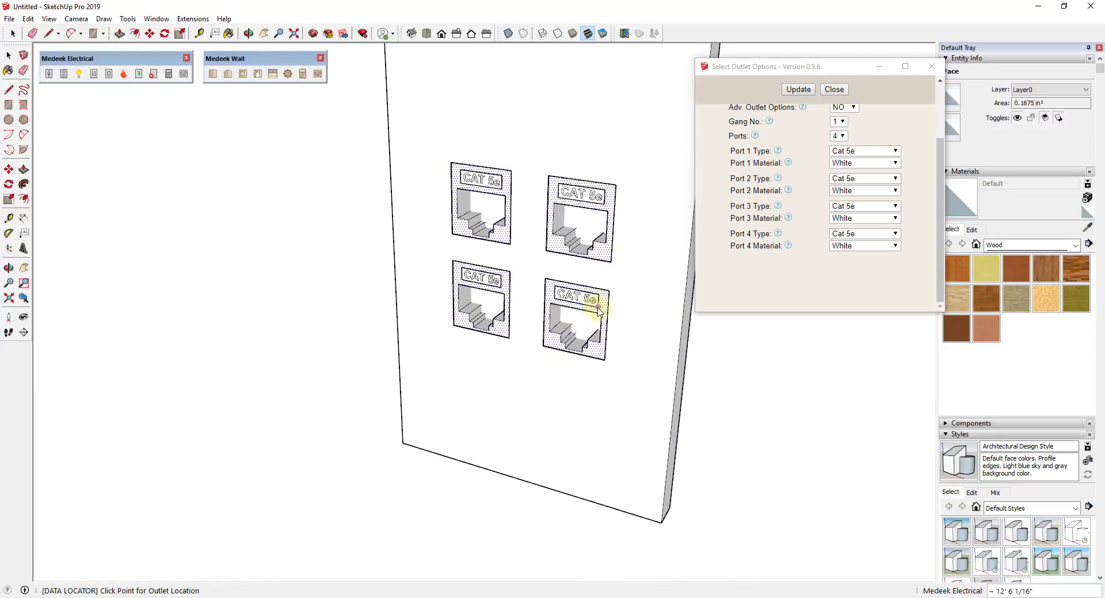
middle_drag(599, 311, 575, 193)
scroll(592, 198, down, 10)
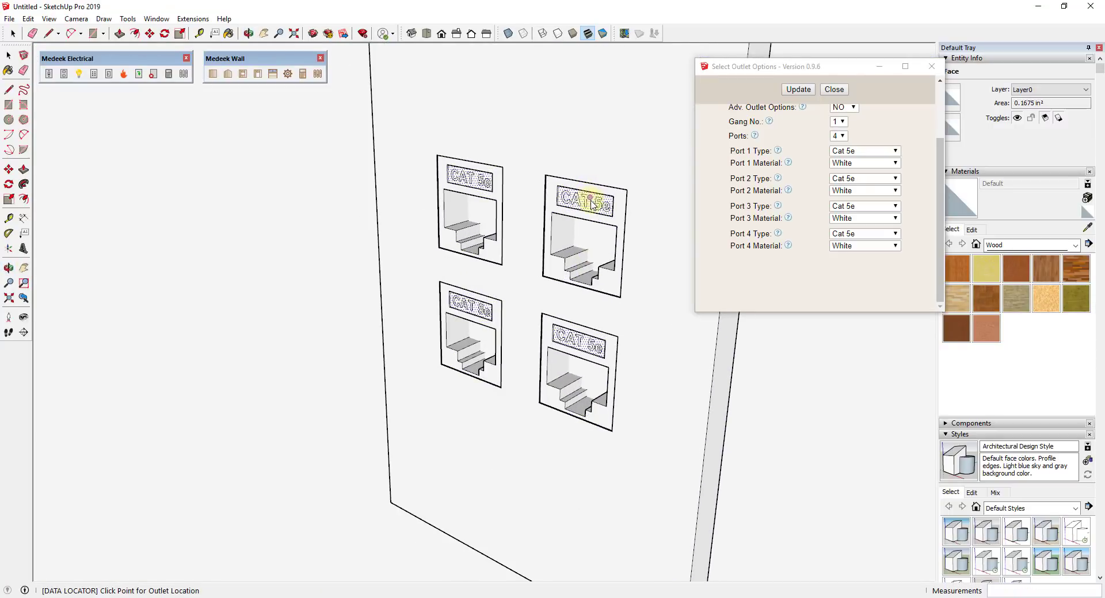
scroll(593, 214, down, 10)
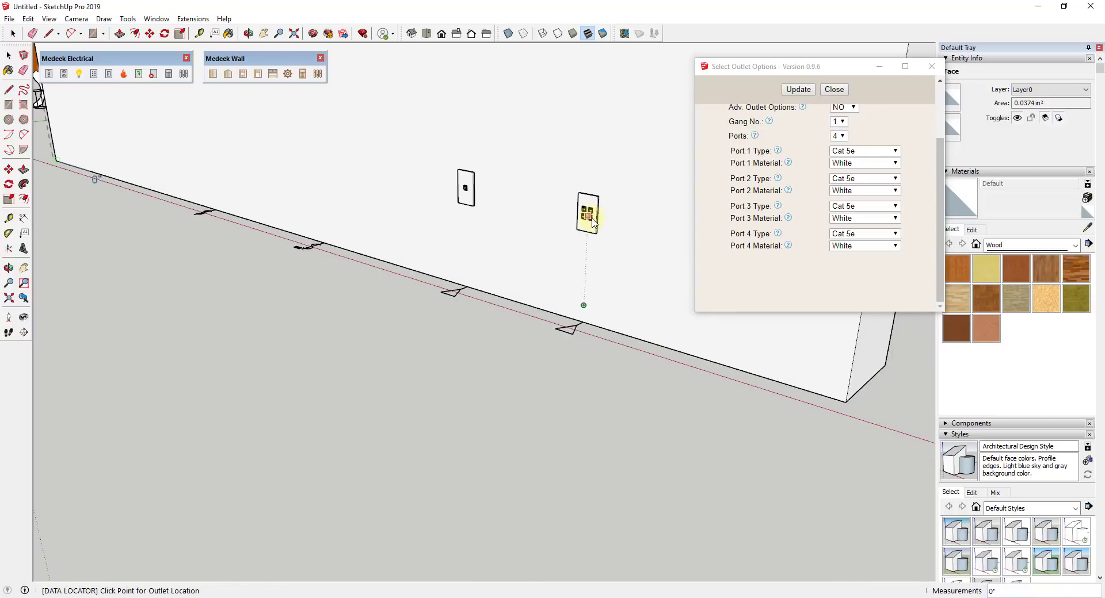
scroll(804, 209, up, 3)
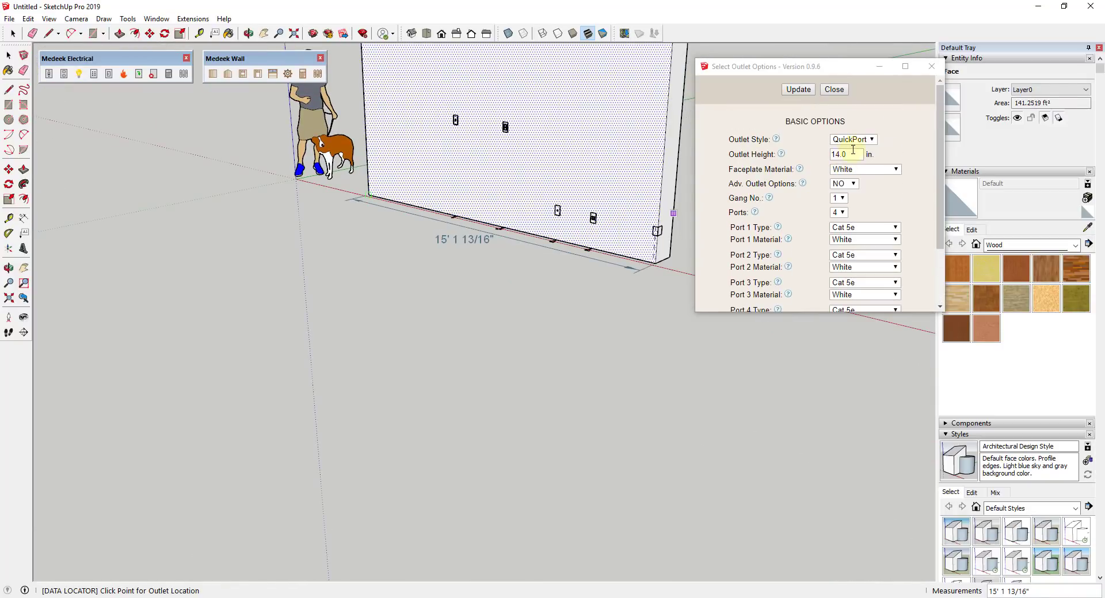
scroll(583, 214, down, 3)
middle_drag(558, 153, 532, 156)
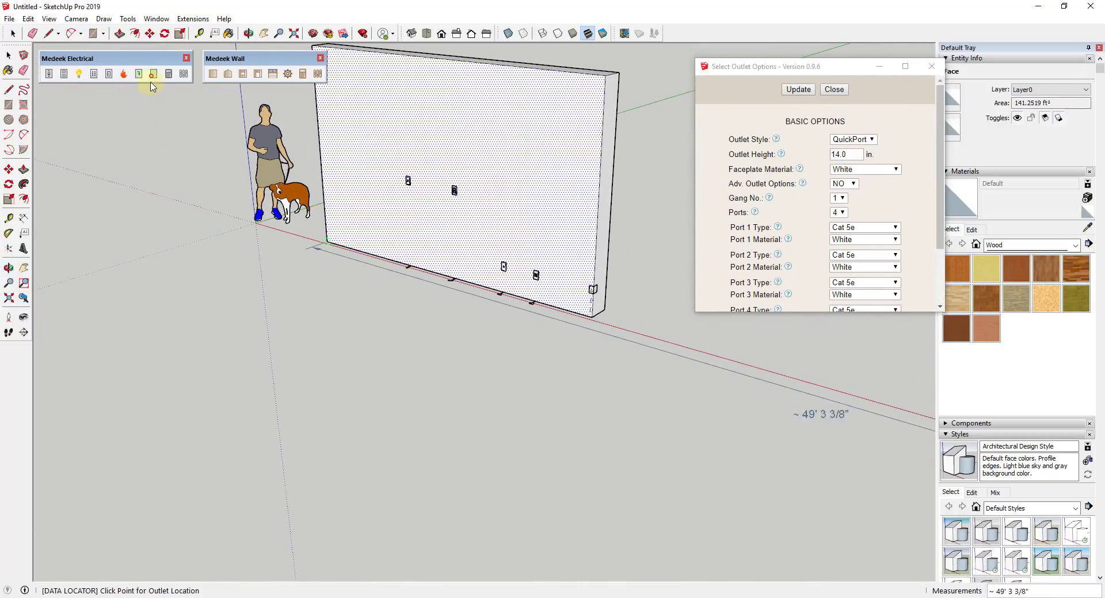
Step: Place an indoor 200 A, 42-space Flush w/ Door panel with main breaker near the wall's far end, 36 in high, and inspect its plan symbol
click(110, 76)
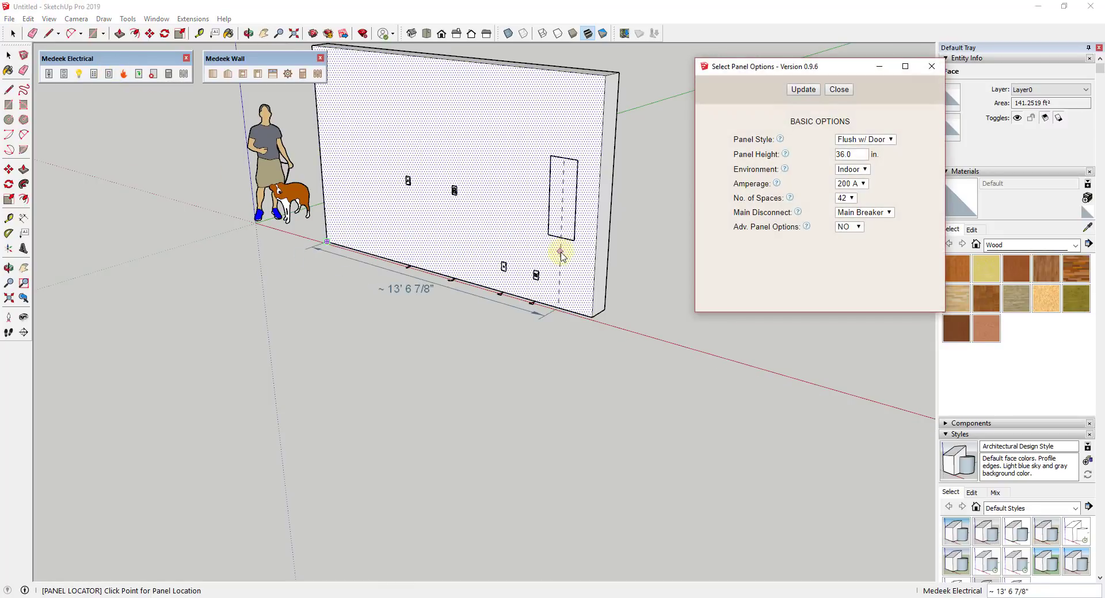
click(567, 256)
scroll(567, 198, up, 5)
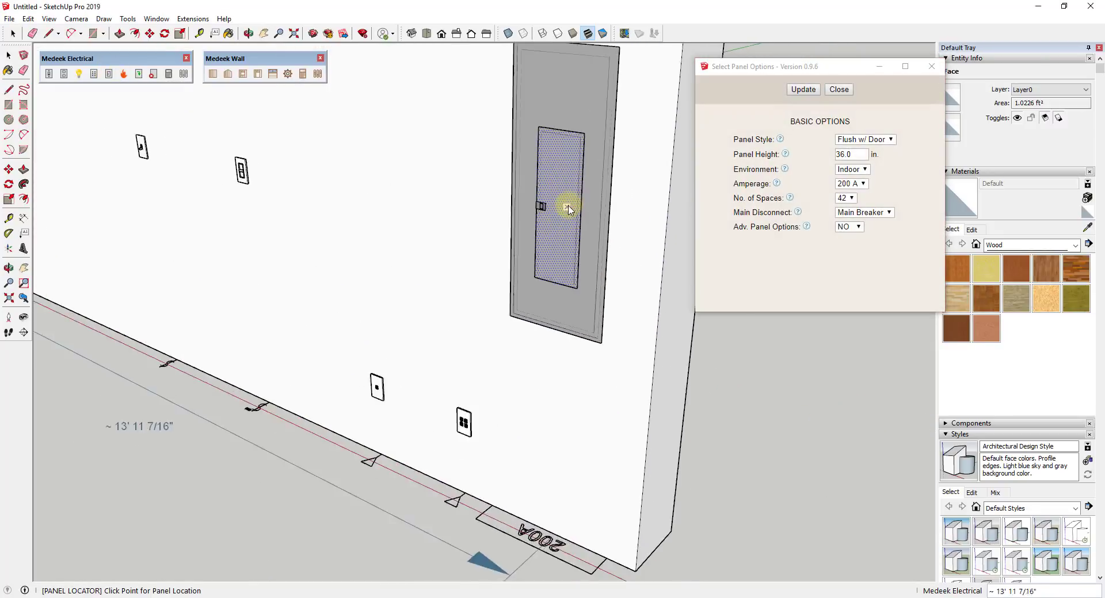
middle_drag(567, 207, 609, 180)
scroll(641, 222, down, 3)
scroll(481, 468, up, 6)
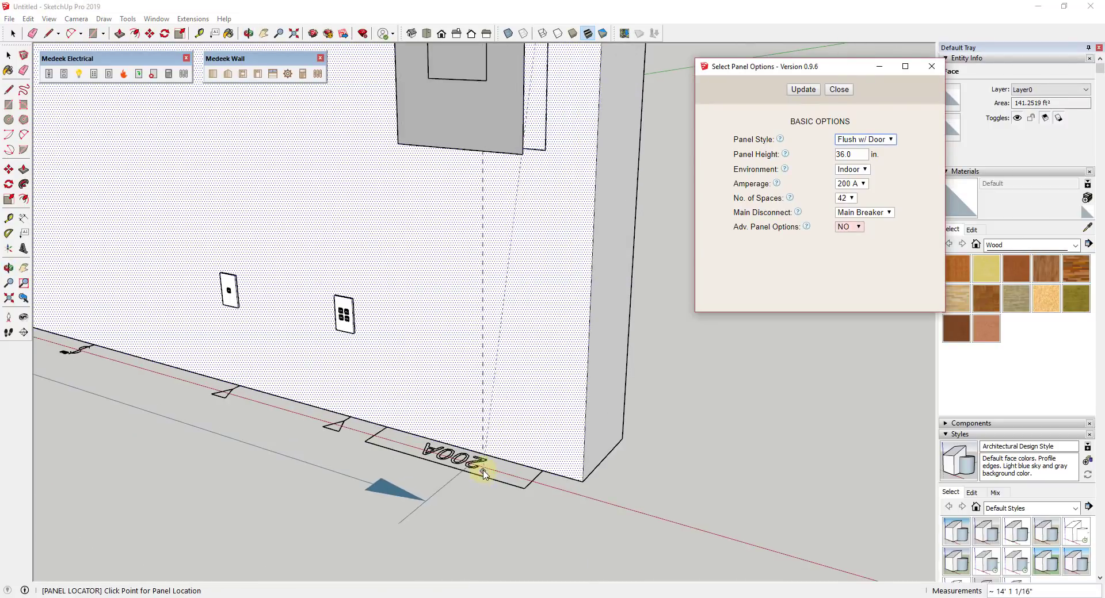
scroll(470, 450, down, 4)
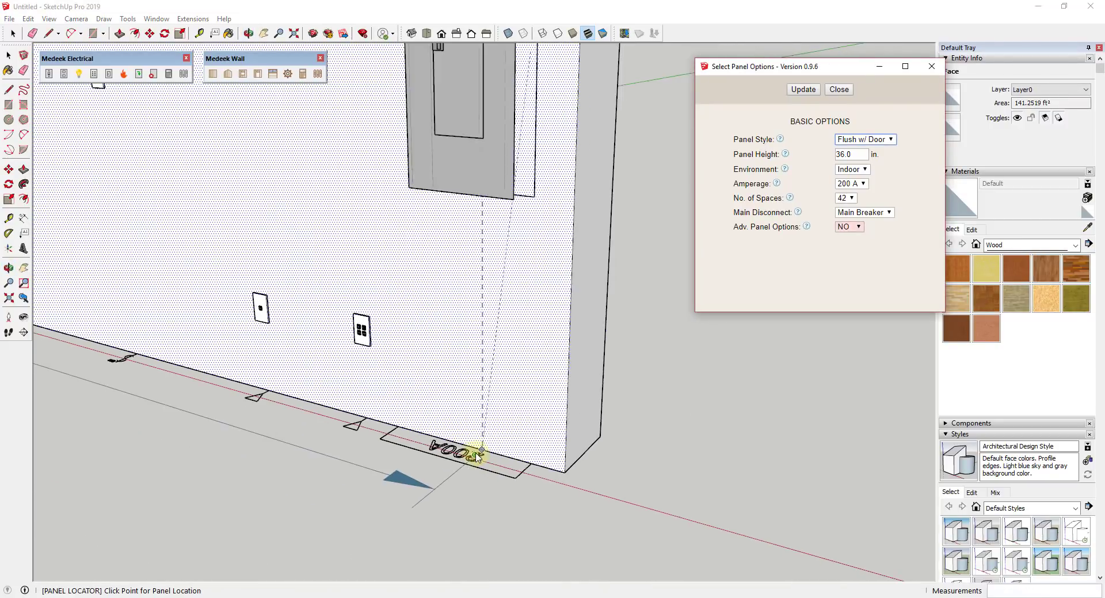
Step: End panel placement and review the whole wall with its switches, data outlets, electrical panel and plan symbols
scroll(481, 222, up, 3)
scroll(493, 211, down, 4)
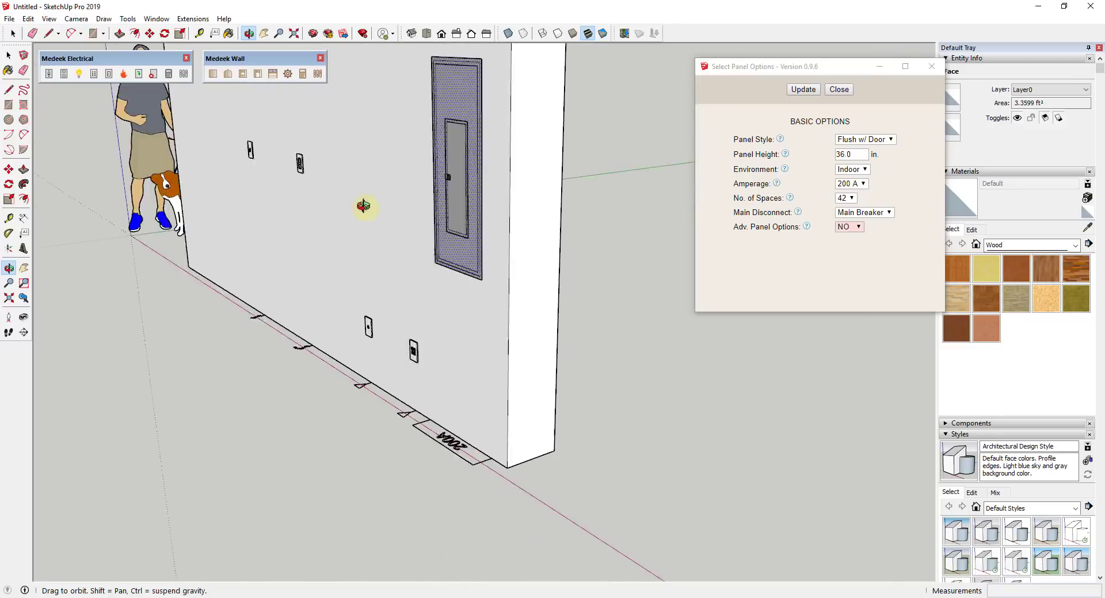
scroll(523, 352, up, 2)
key(space)
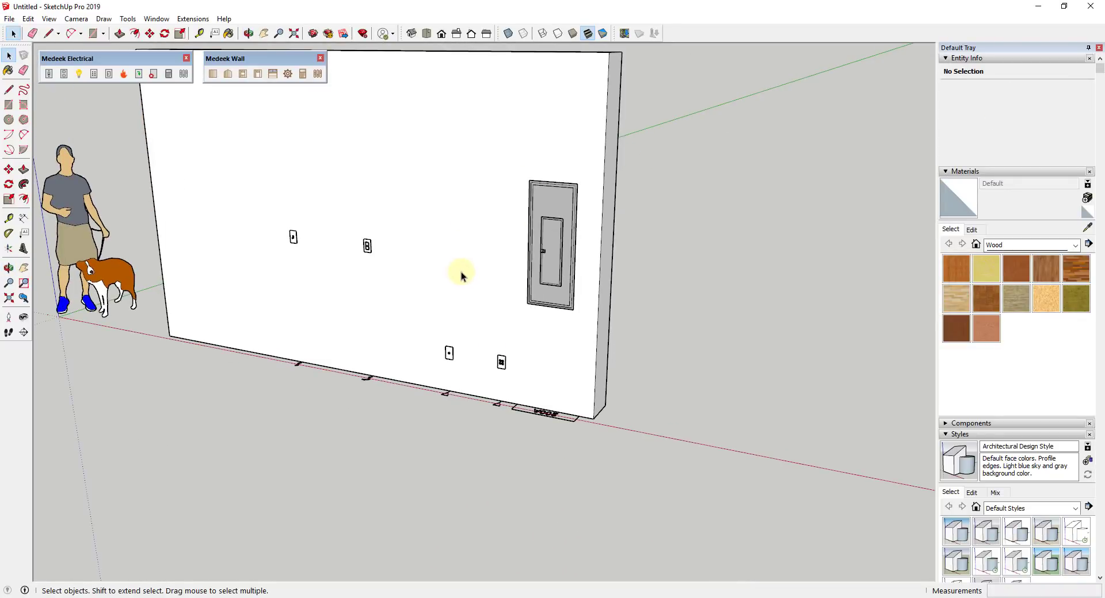
scroll(461, 271, down, 4)
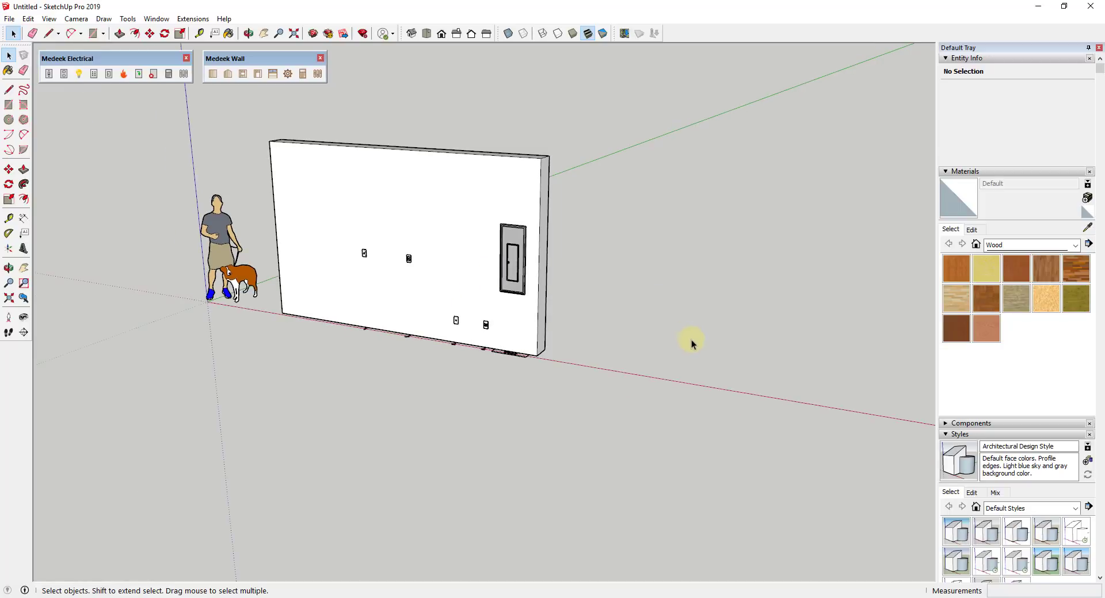
Step: Draw a framed 2x6 rectangular wall 108 in high along the red axis, beyond the panel end of the solid wall
click(213, 79)
middle_drag(620, 331, 614, 212)
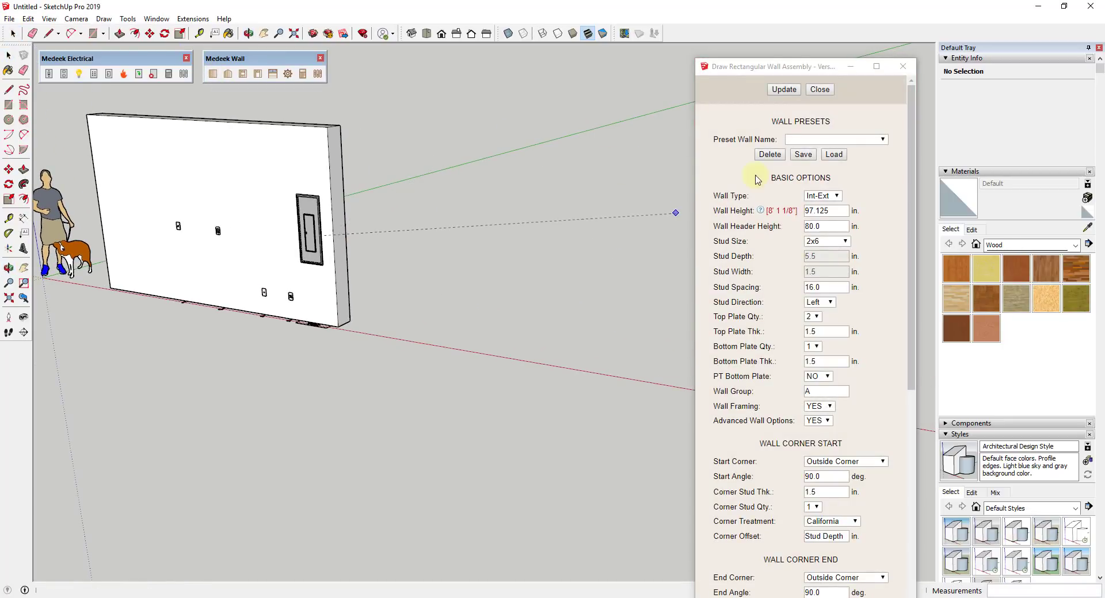
click(835, 212)
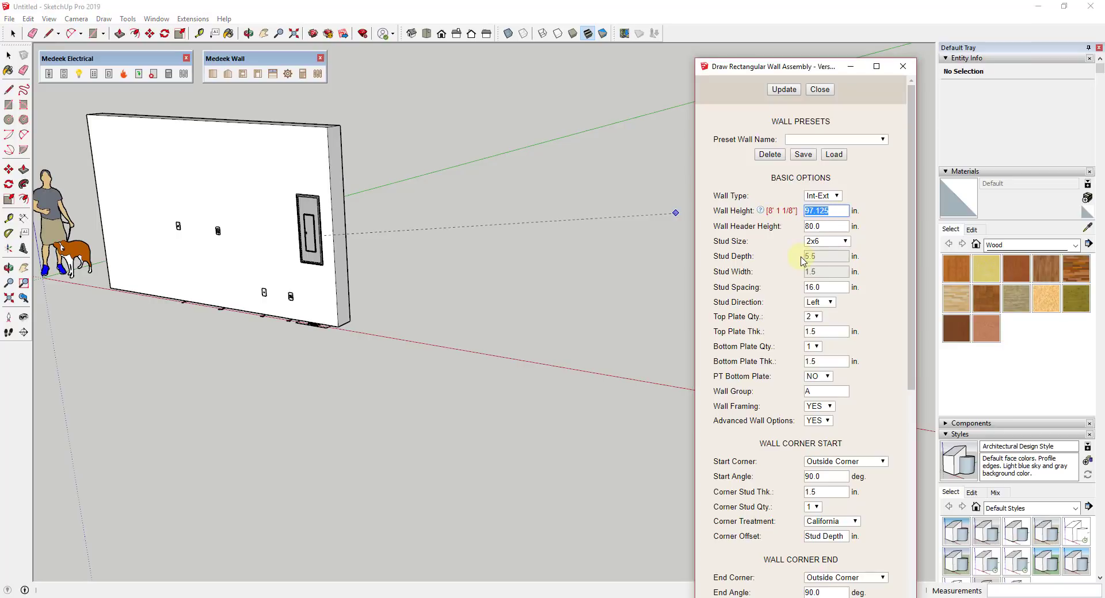
text(108)
key(Tab)
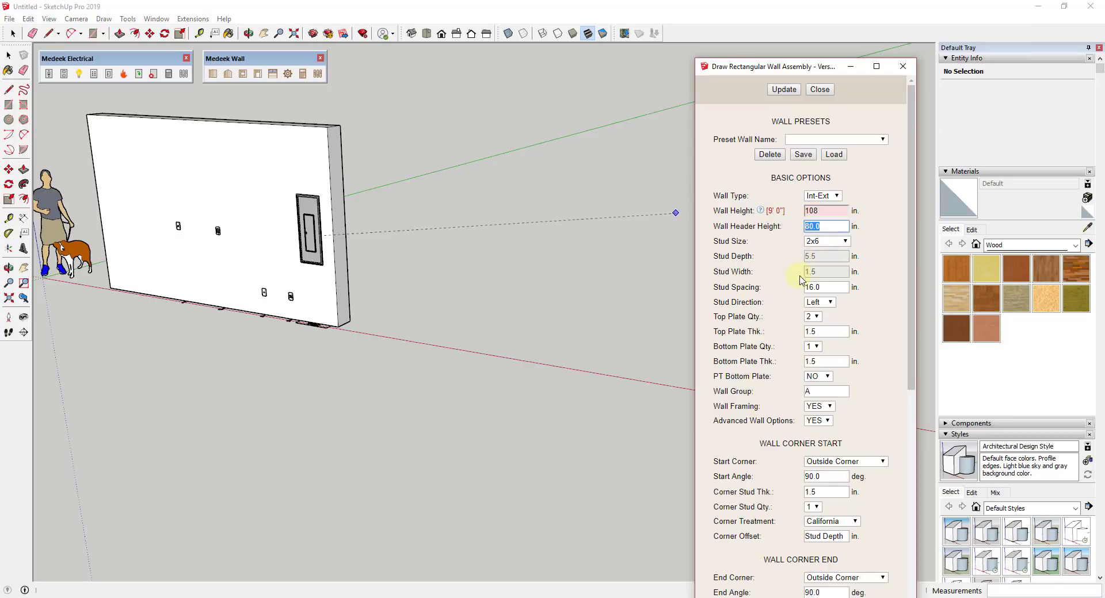
scroll(513, 327, down, 2)
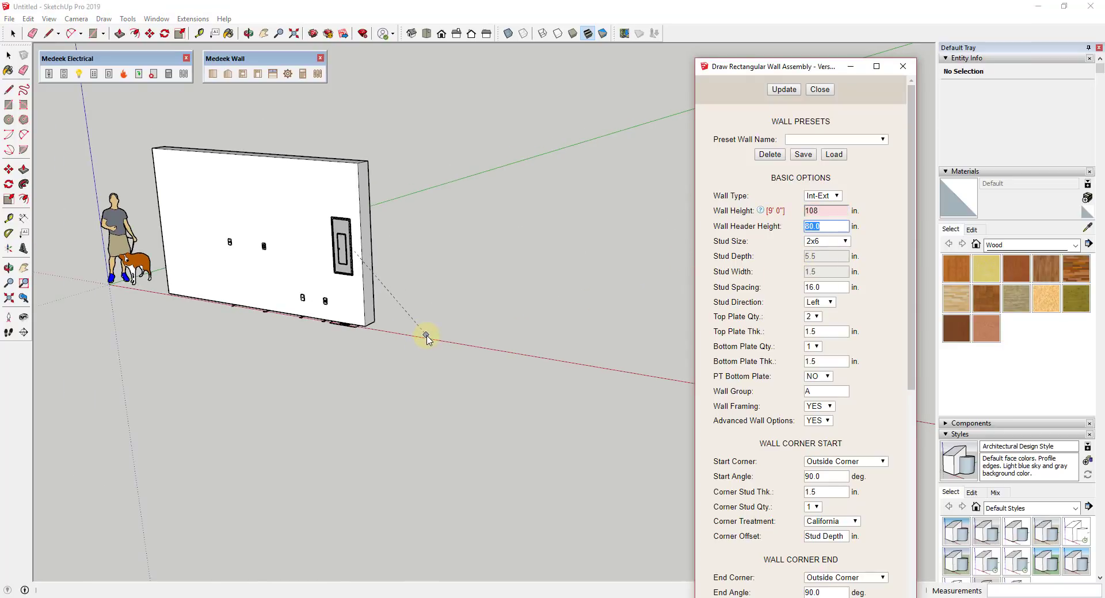
click(426, 338)
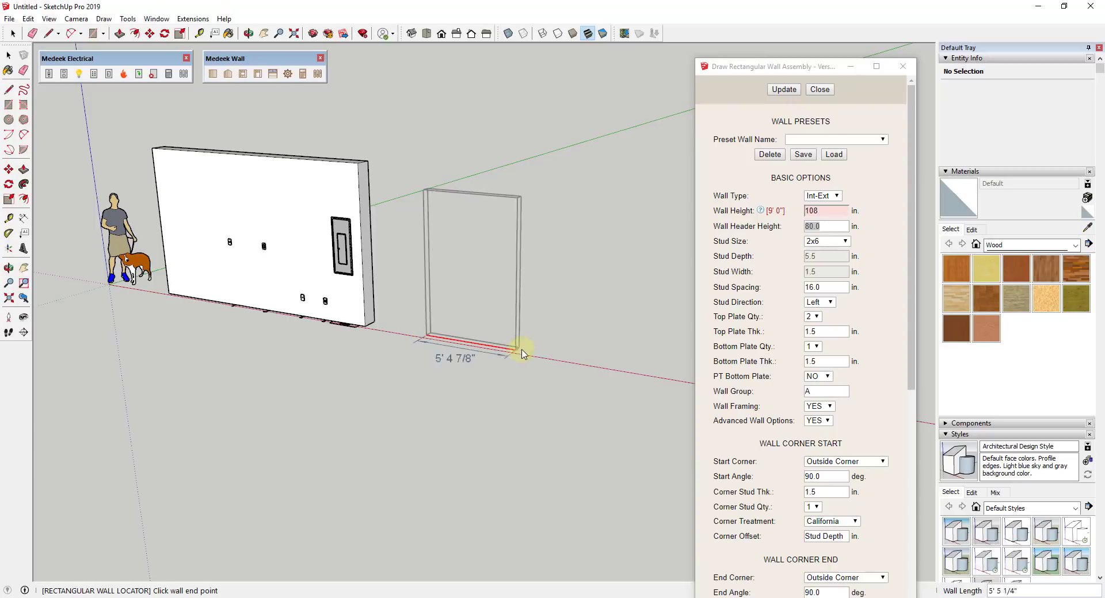
click(655, 377)
middle_drag(654, 370, 472, 295)
middle_drag(498, 223, 547, 248)
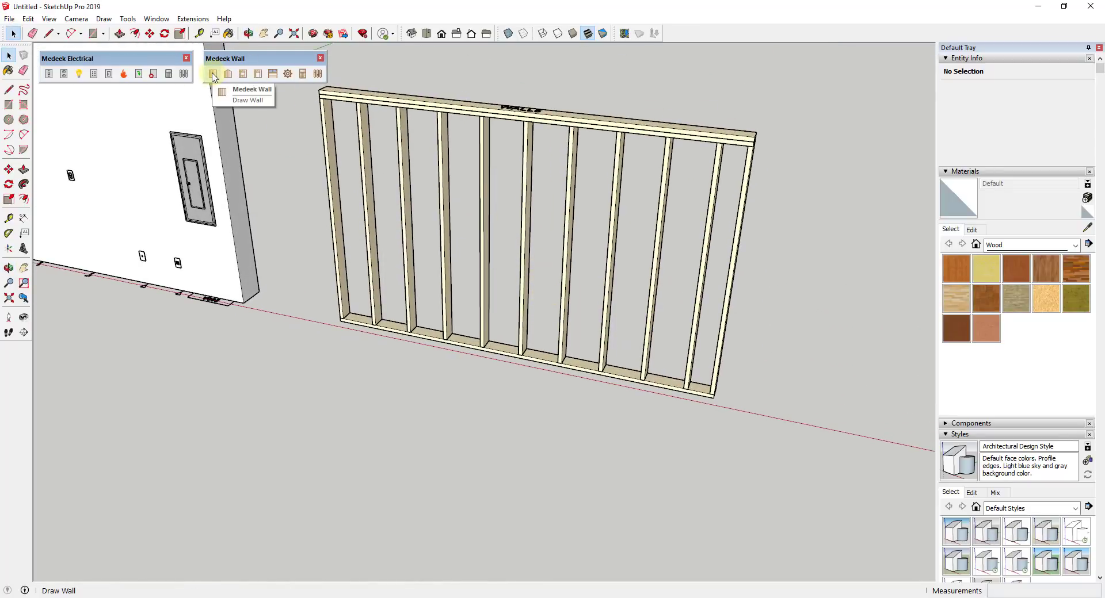
middle_drag(512, 338, 525, 317)
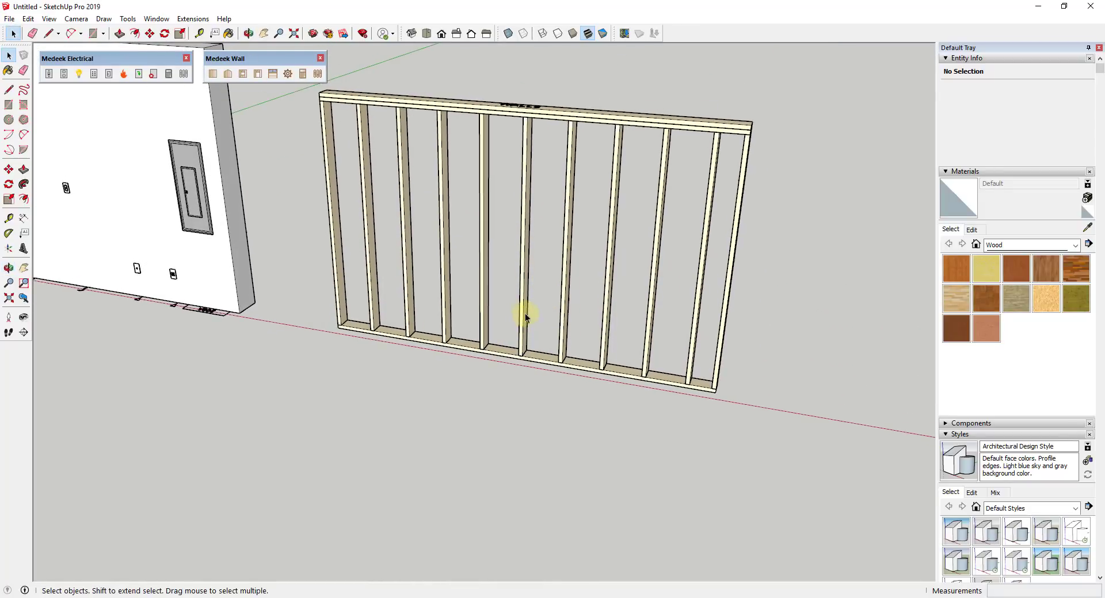
Step: Place a white standard 15 A duplex receptacle, 14 in high, between two studs near the middle of the framed wall and inspect its box
click(65, 77)
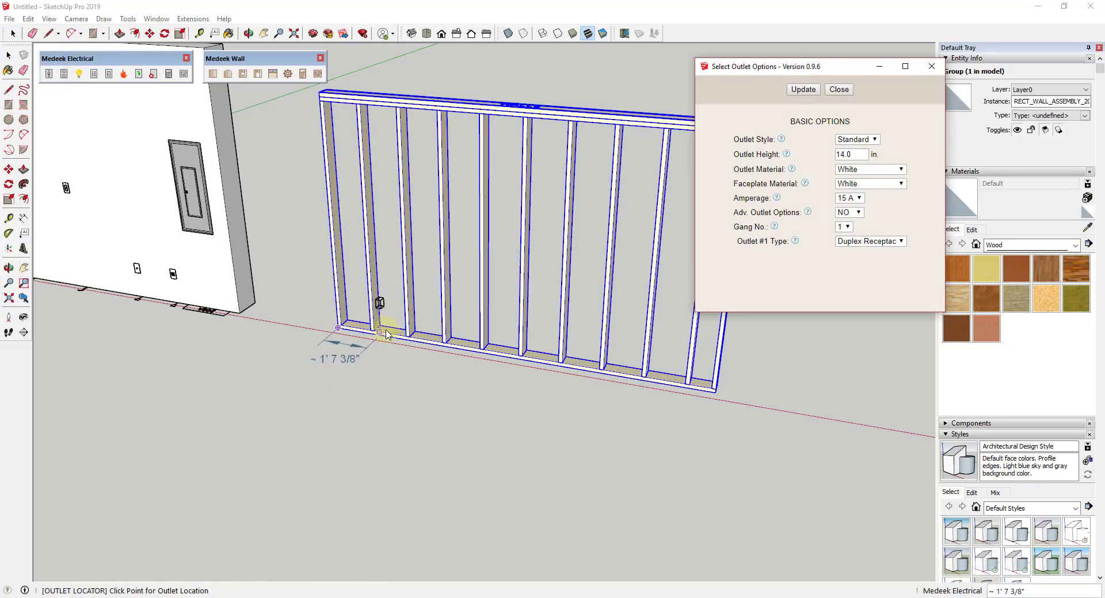
scroll(412, 337, up, 4)
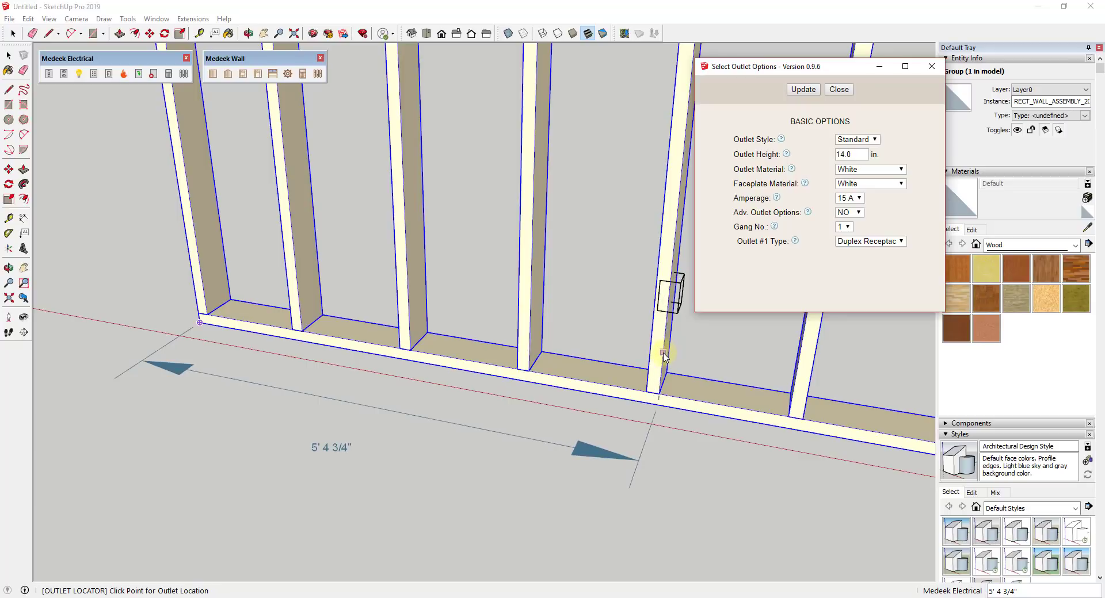
scroll(663, 356, down, 5)
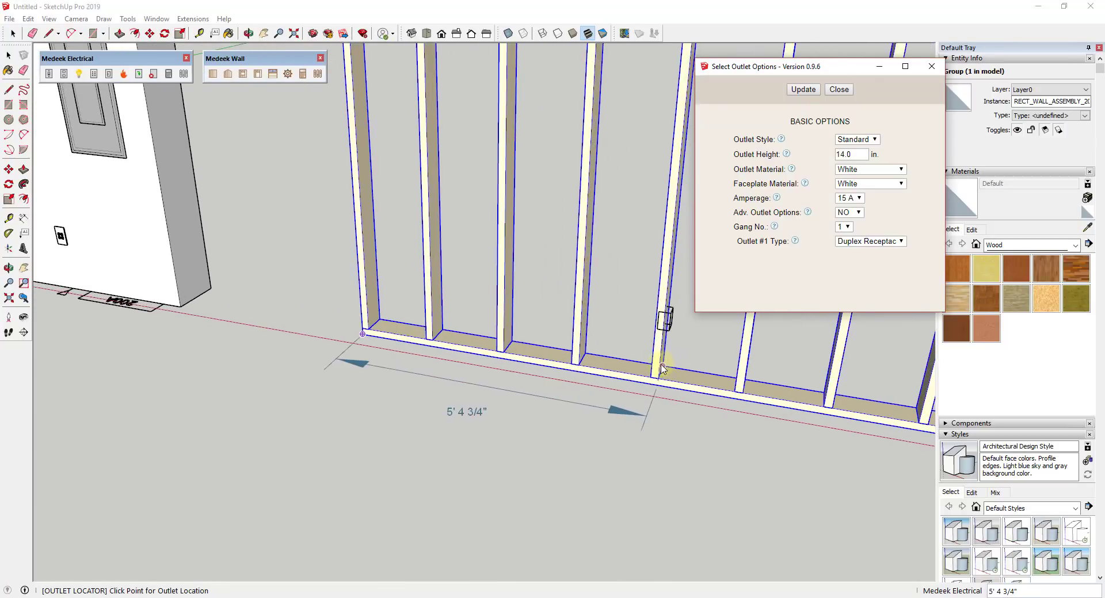
click(700, 371)
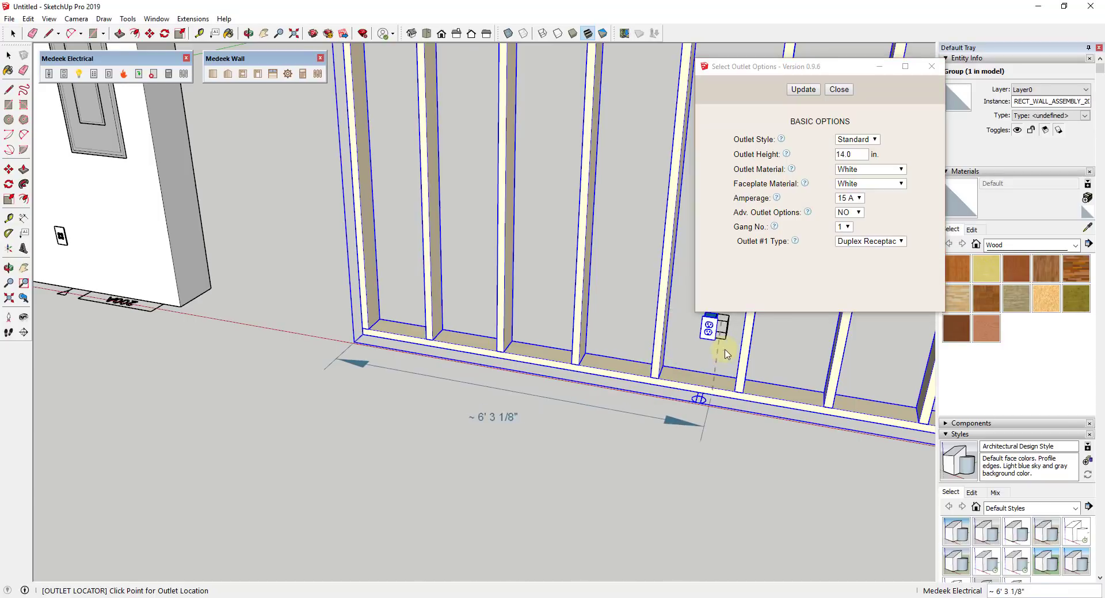
shift+middle_drag(789, 364, 600, 368)
scroll(600, 368, up, 5)
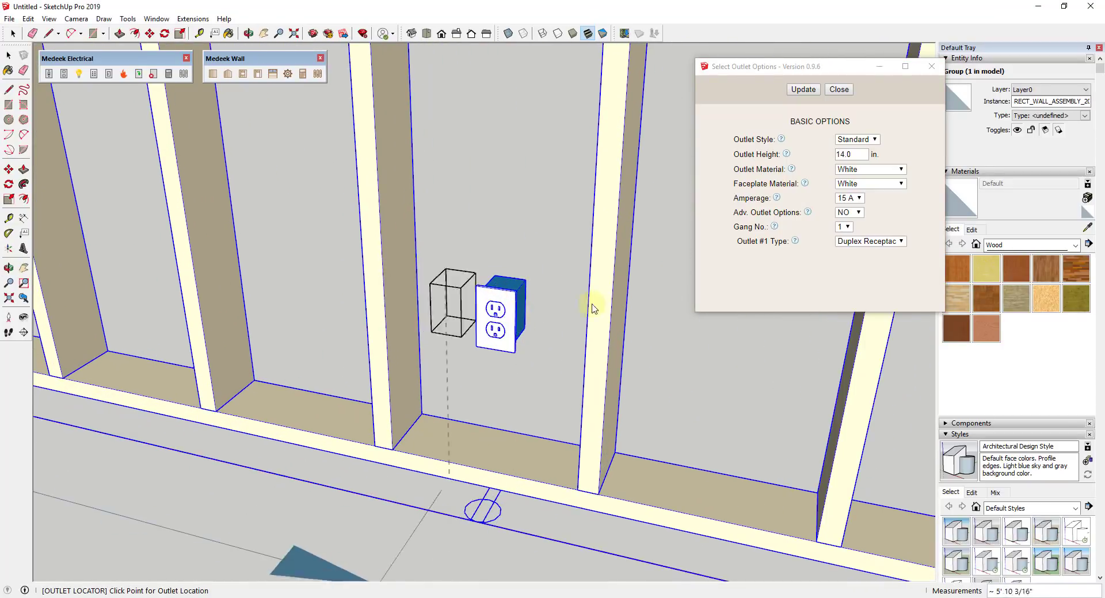
Step: Place a second duplex receptacle against the stud about 7' 11 1/4" along the framed wall
scroll(532, 316, down, 8)
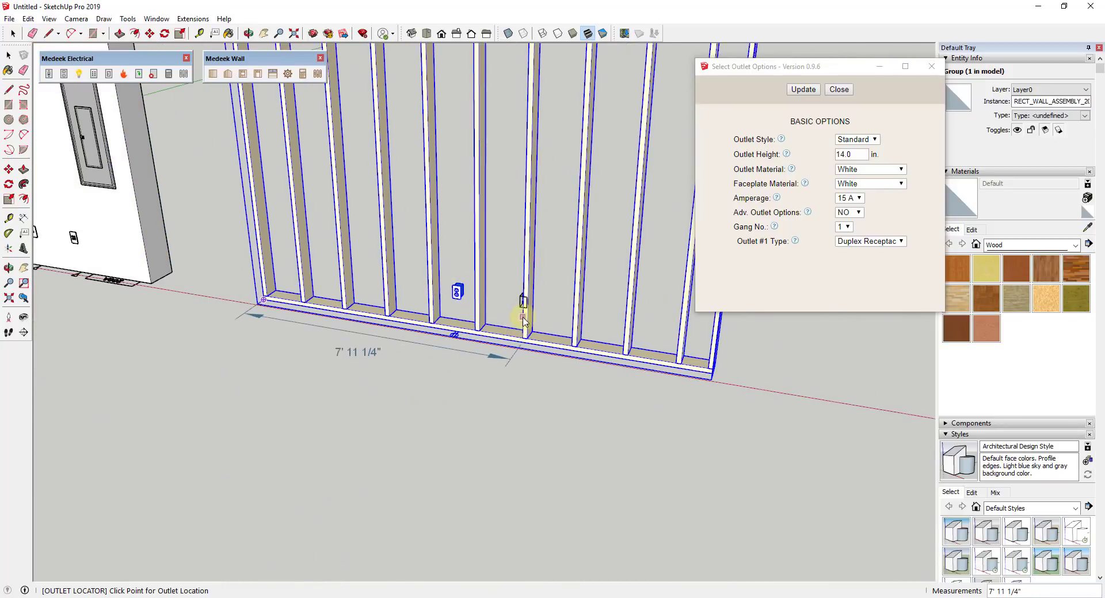
scroll(527, 320, up, 4)
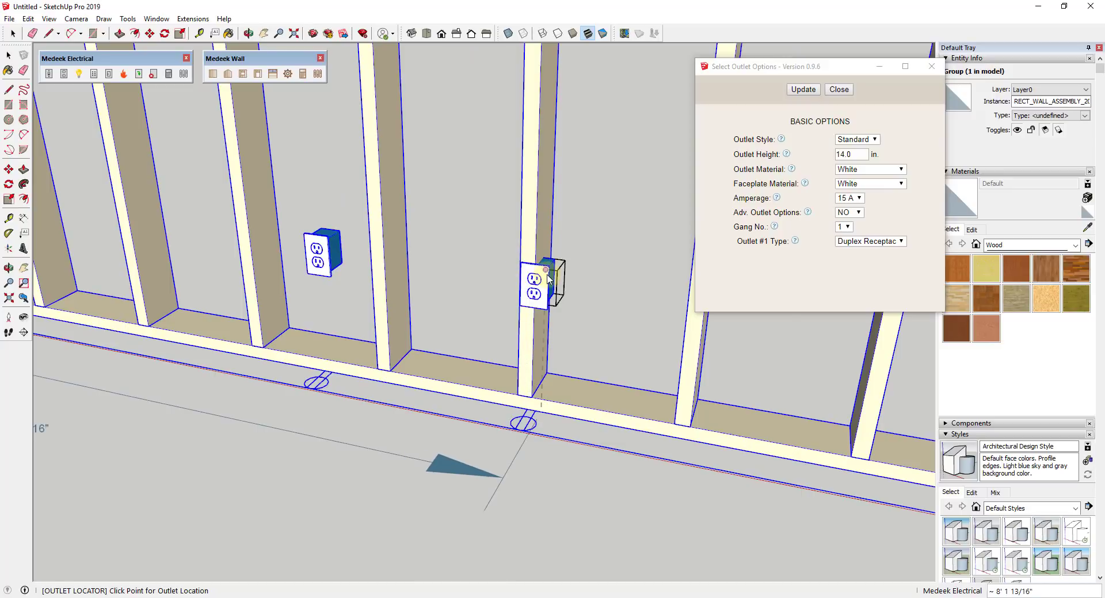
scroll(526, 316, down, 3)
scroll(525, 316, down, 5)
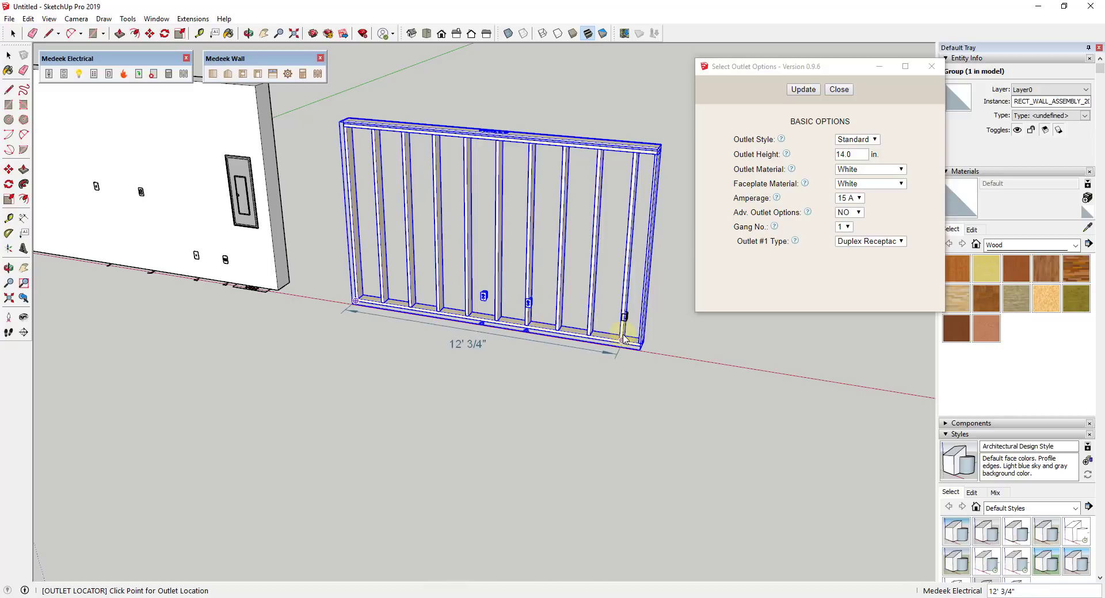
Step: Examine how the outlet preview snaps to studs along the framed wall and on the front wall of the framed building
middle_drag(622, 321, 582, 333)
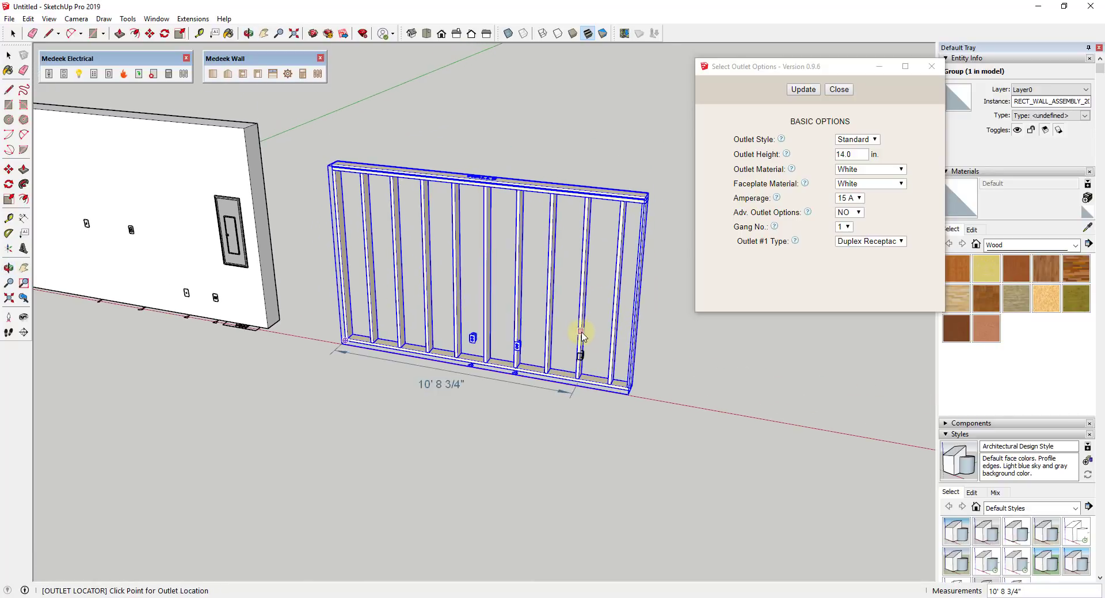
scroll(416, 240, down, 2)
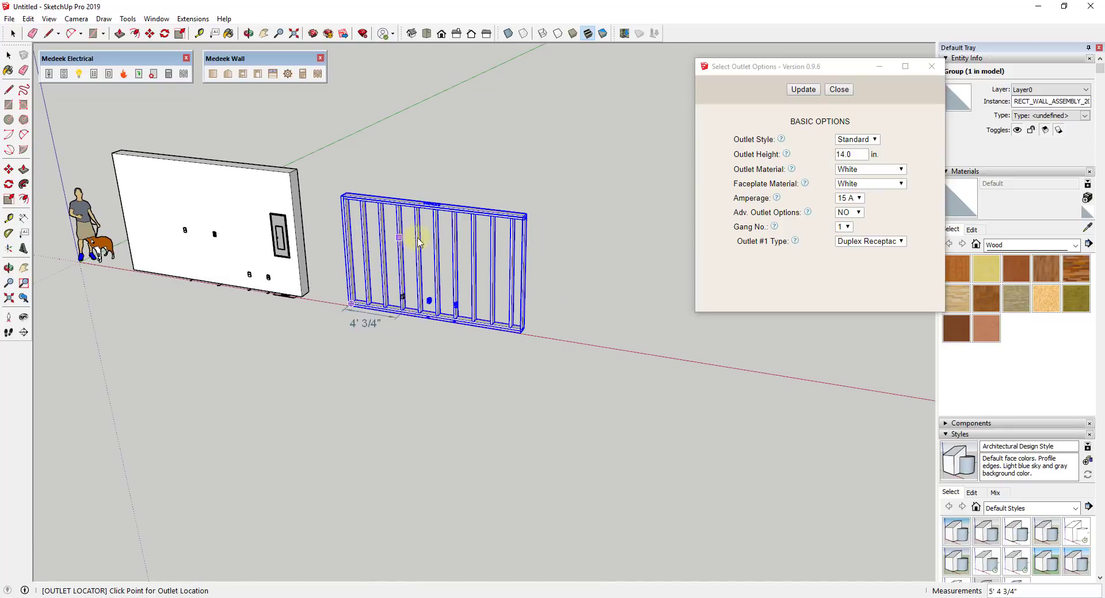
scroll(464, 217, up, 4)
scroll(354, 260, down, 3)
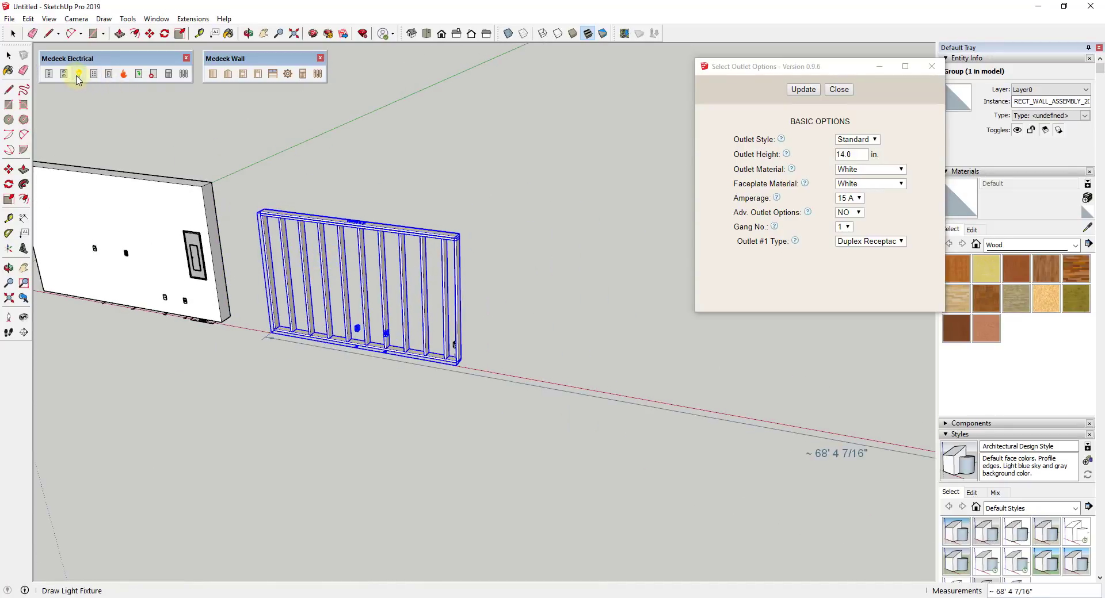
scroll(397, 242, down, 4)
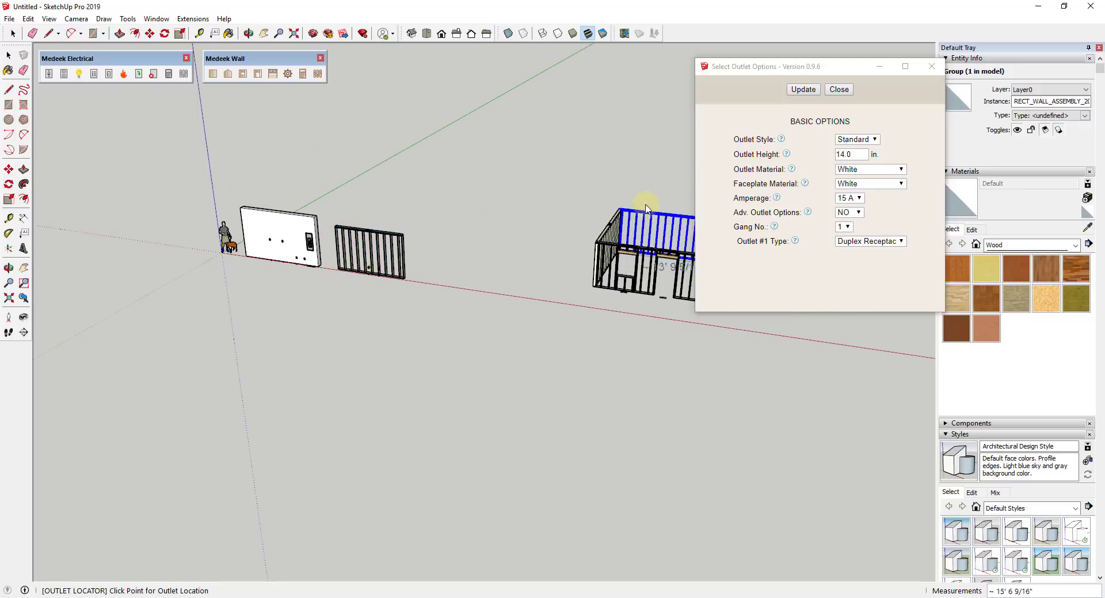
shift+middle_drag(646, 208, 438, 296)
scroll(506, 345, up, 8)
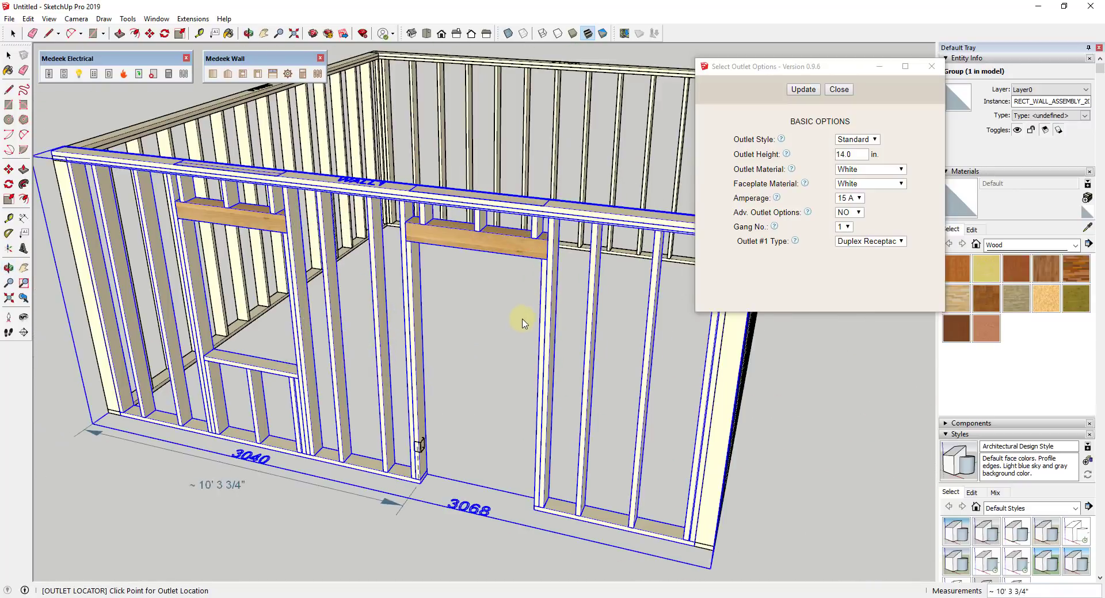
scroll(523, 324, down, 8)
Step: Draw a rectangle across the top plates from corner to opposite corner of the framed building and group it as a ceiling surface
key(r)
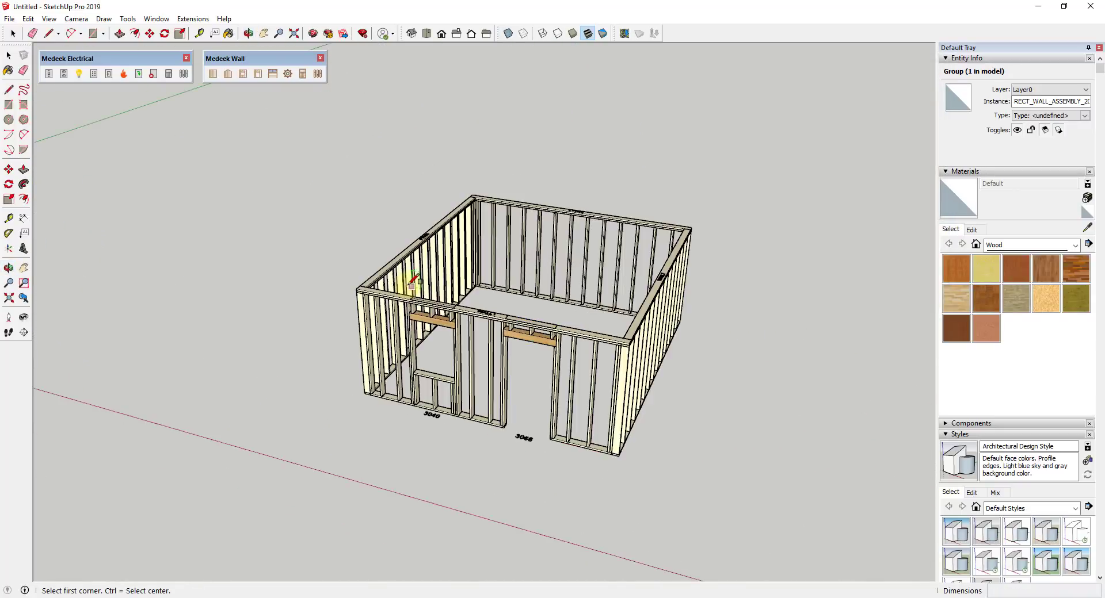
scroll(359, 290, up, 3)
click(353, 295)
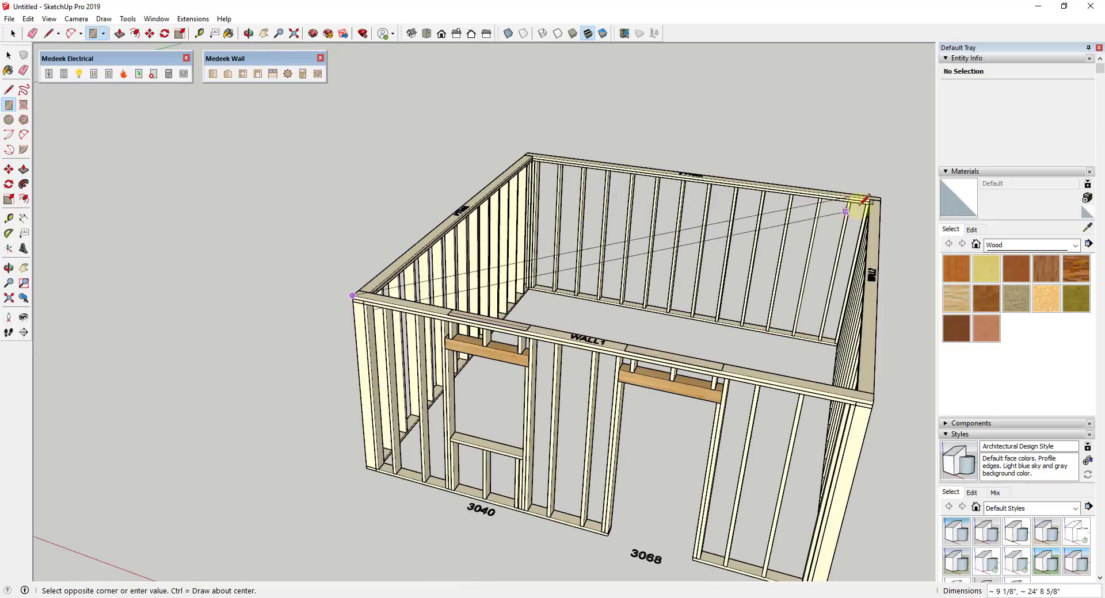
click(879, 198)
key(space)
double_click(754, 250)
right_click(754, 250)
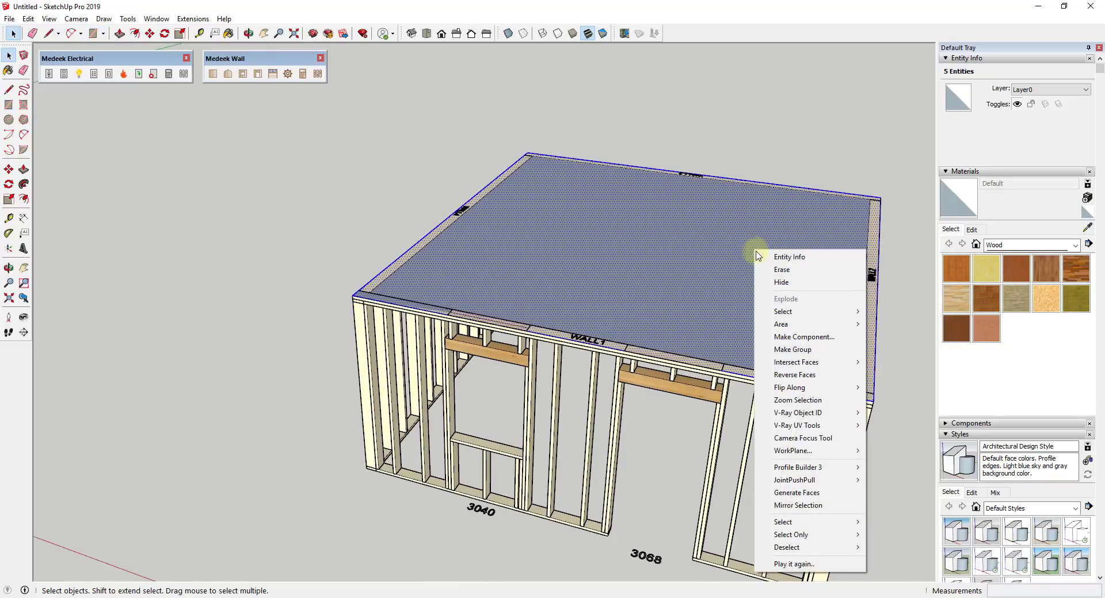
click(789, 343)
scroll(789, 340, down, 5)
middle_drag(710, 256, 742, 356)
scroll(769, 375, up, 5)
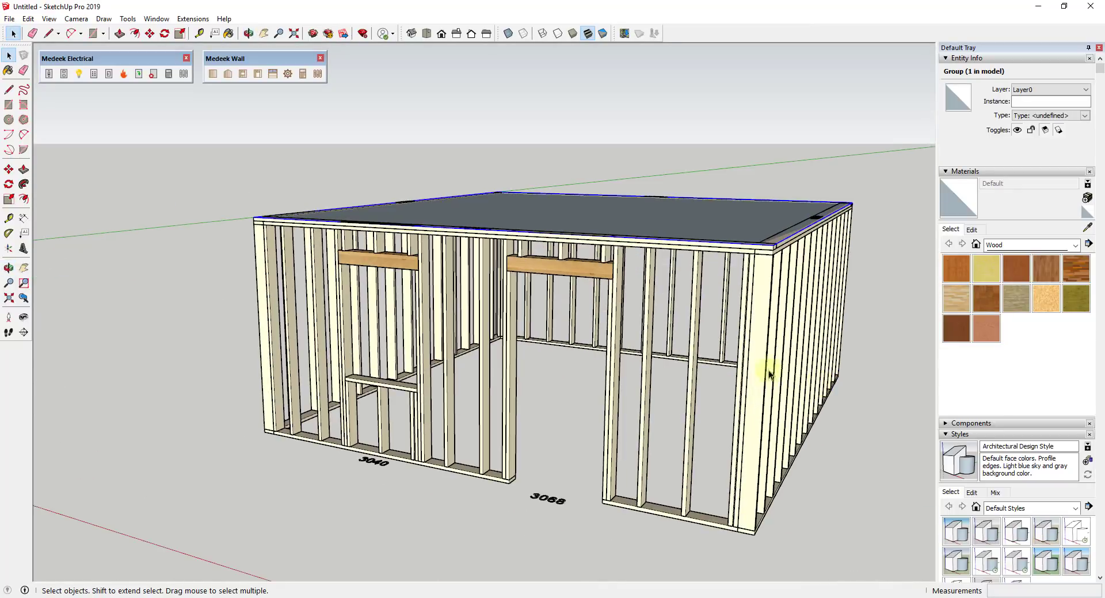
Step: Start a surface light fixture located on the wall and review the list of available light fixtures
click(79, 73)
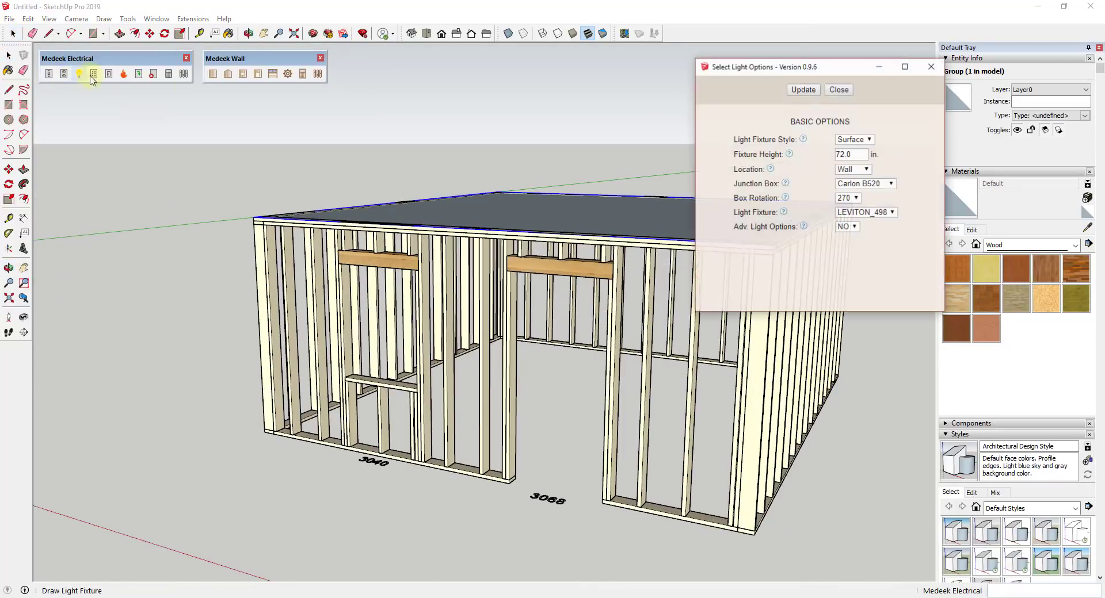
click(860, 170)
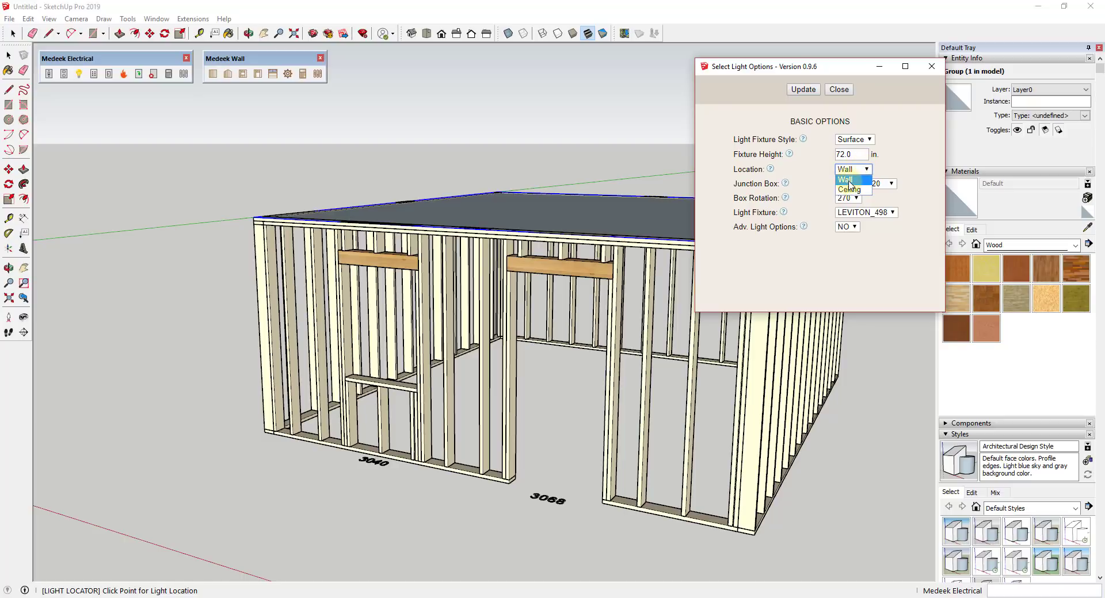
click(851, 182)
click(877, 216)
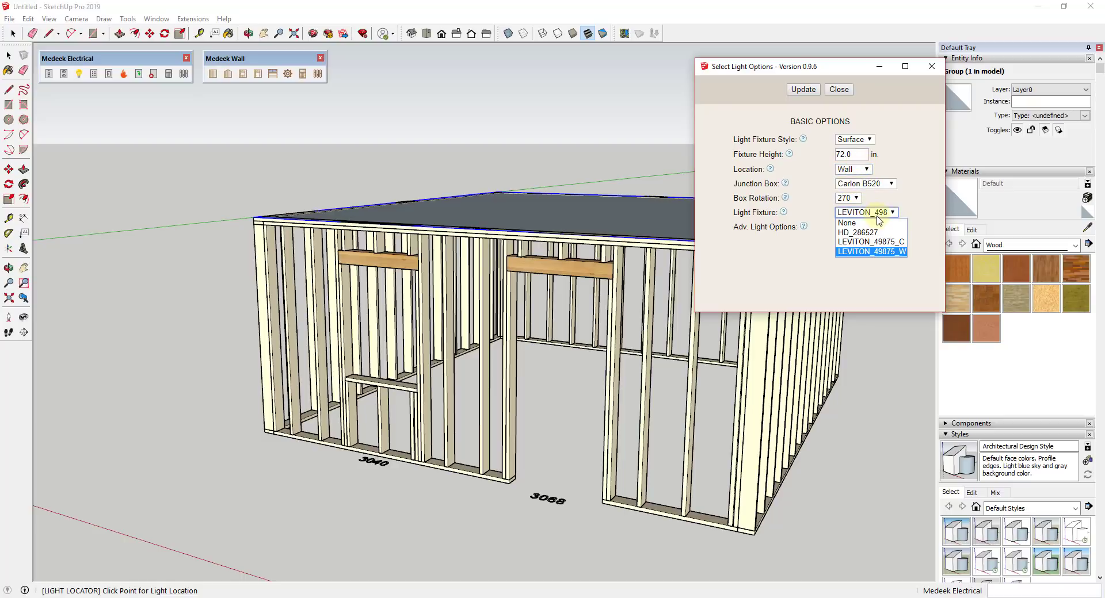
mouse_move(782, 216)
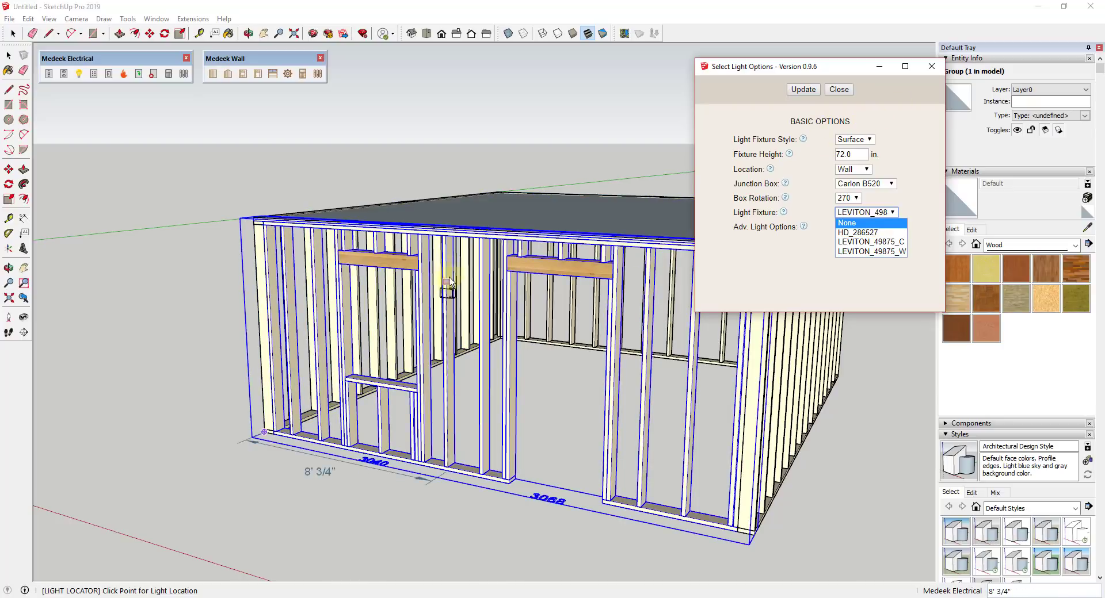
click(778, 216)
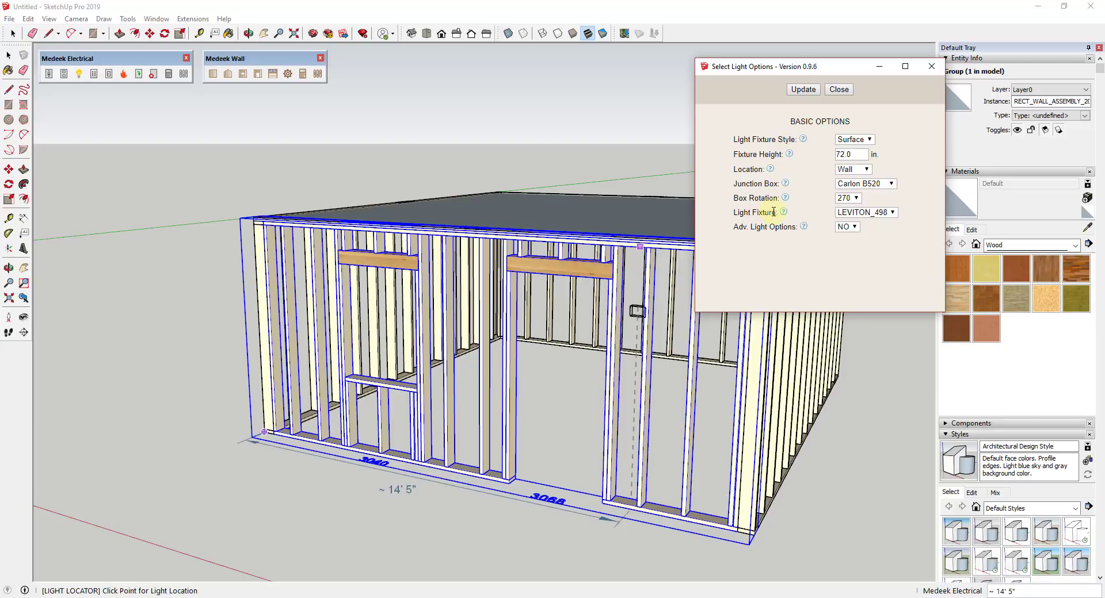
Step: Choose the LEVITON_49875_W light fixture and set the box rotation to 0
click(863, 213)
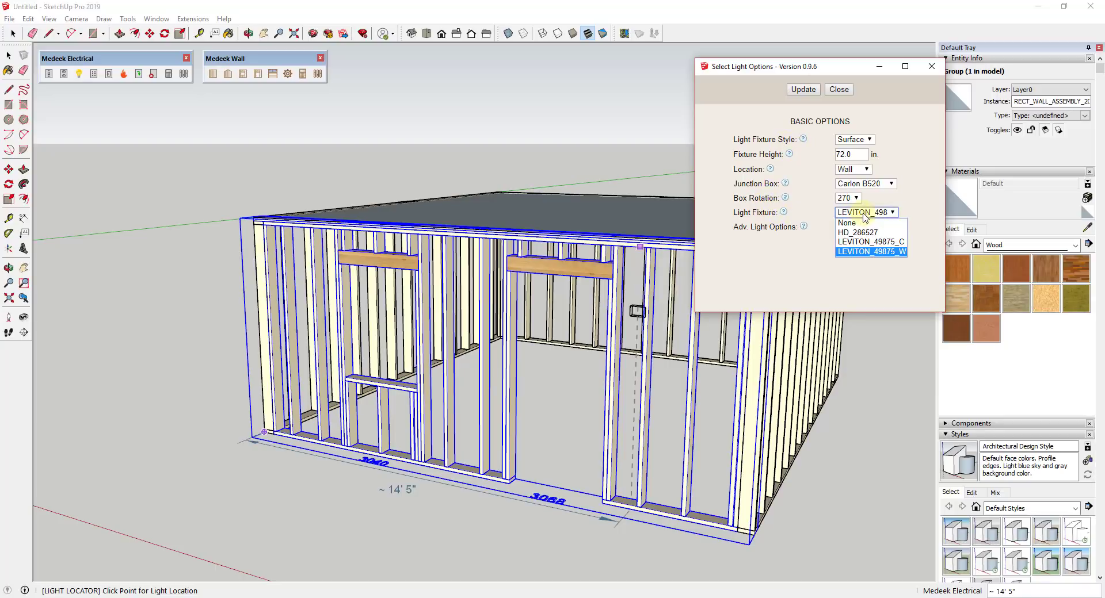
click(886, 253)
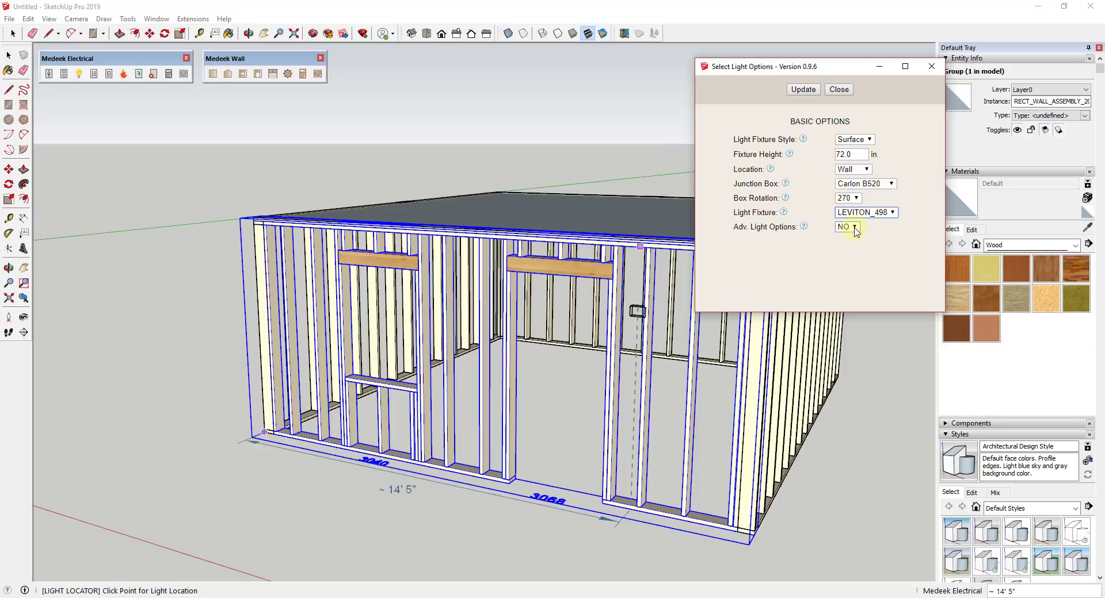
key(shift+Tab)
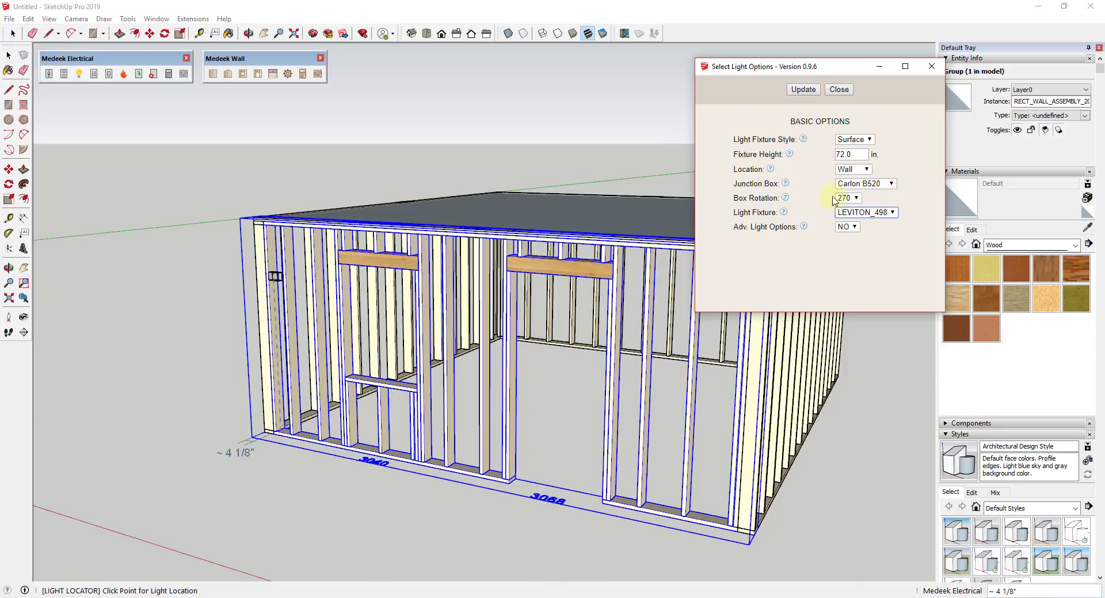
key(alt+Down)
key(Home)
key(Return)
Step: Place the wall light on the front-wall stud between the window and door openings, 9' 4 3/4" along the wall
scroll(479, 264, up, 4)
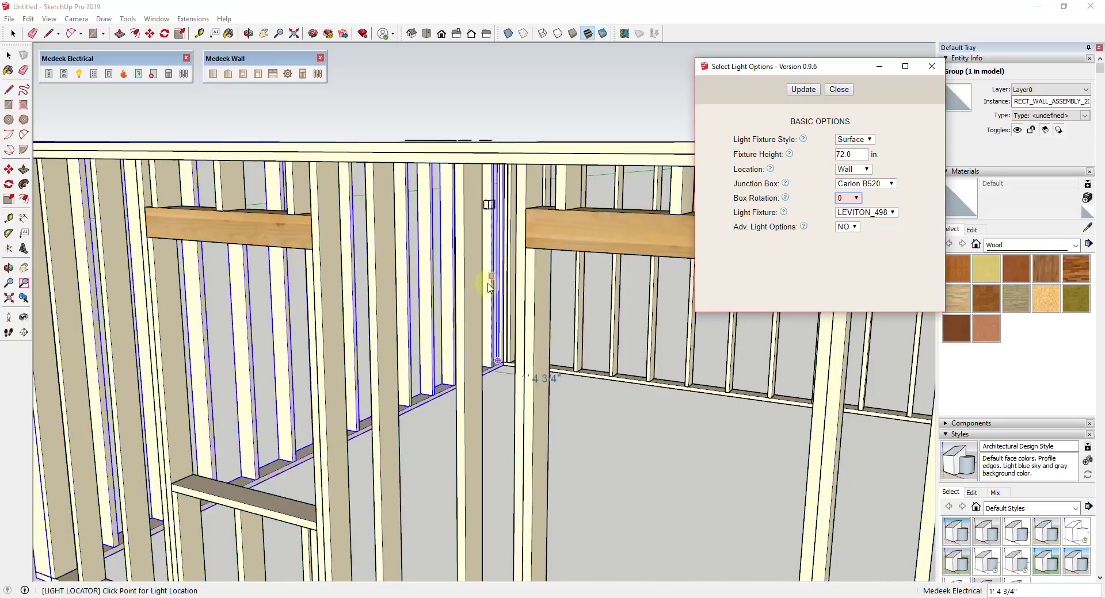
click(467, 310)
scroll(422, 336, up, 3)
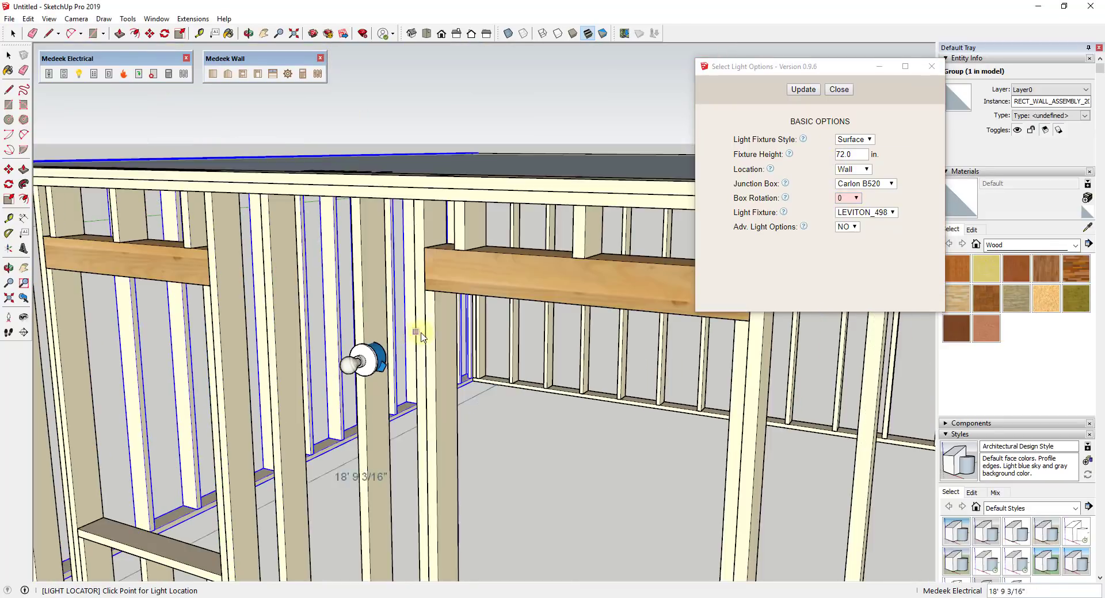
middle_drag(421, 336, 541, 304)
scroll(382, 362, down, 10)
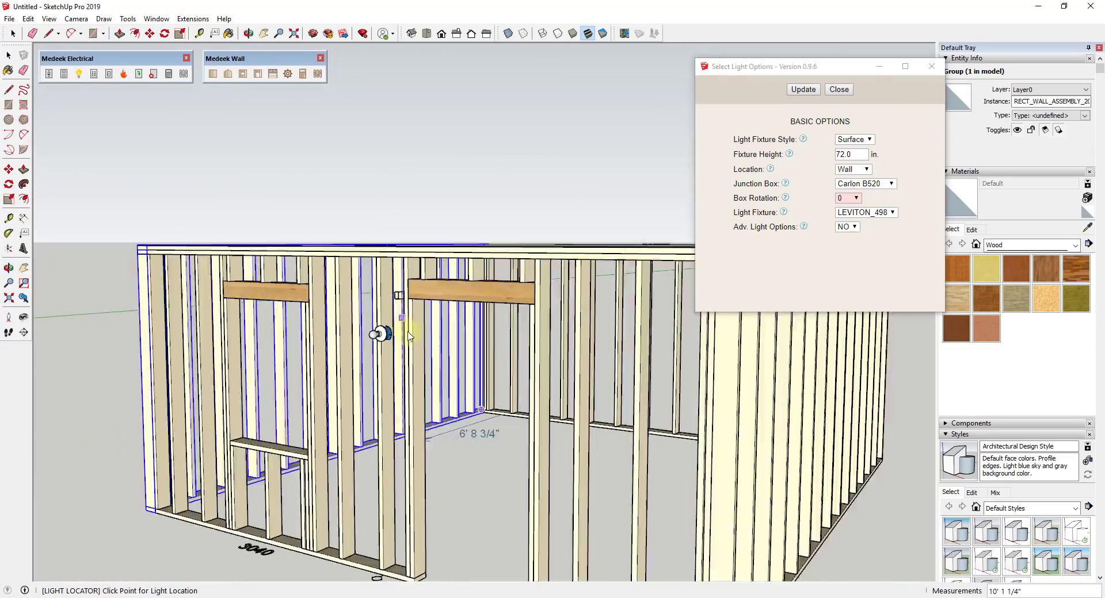
Step: Examine the wall light's plan symbol on the floor in front of its stud
middle_drag(414, 454, 500, 500)
scroll(485, 477, up, 6)
scroll(484, 489, up, 1)
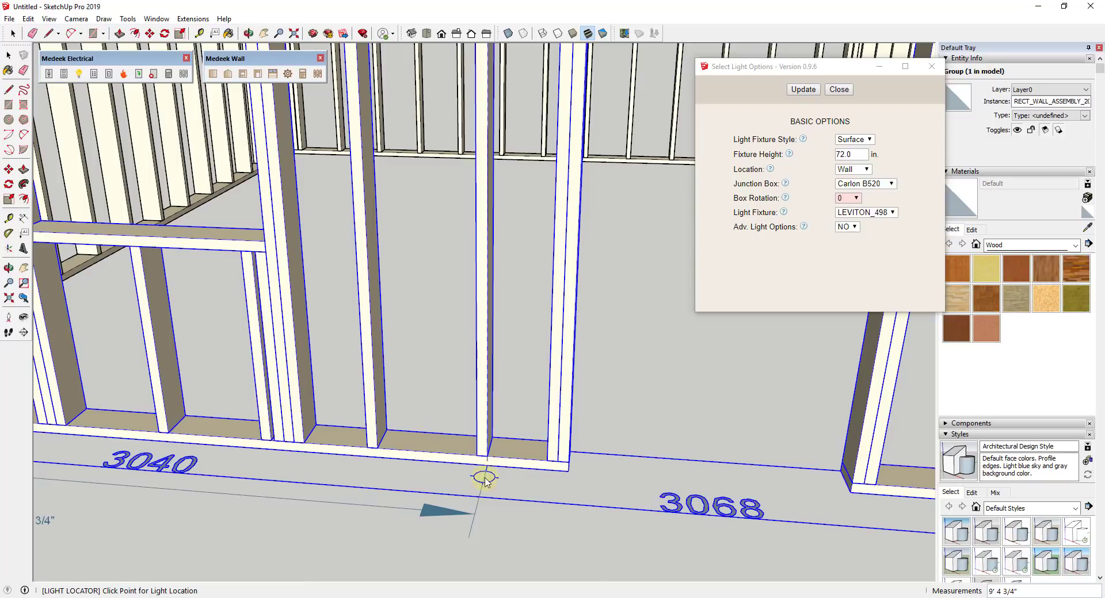
scroll(483, 485, down, 3)
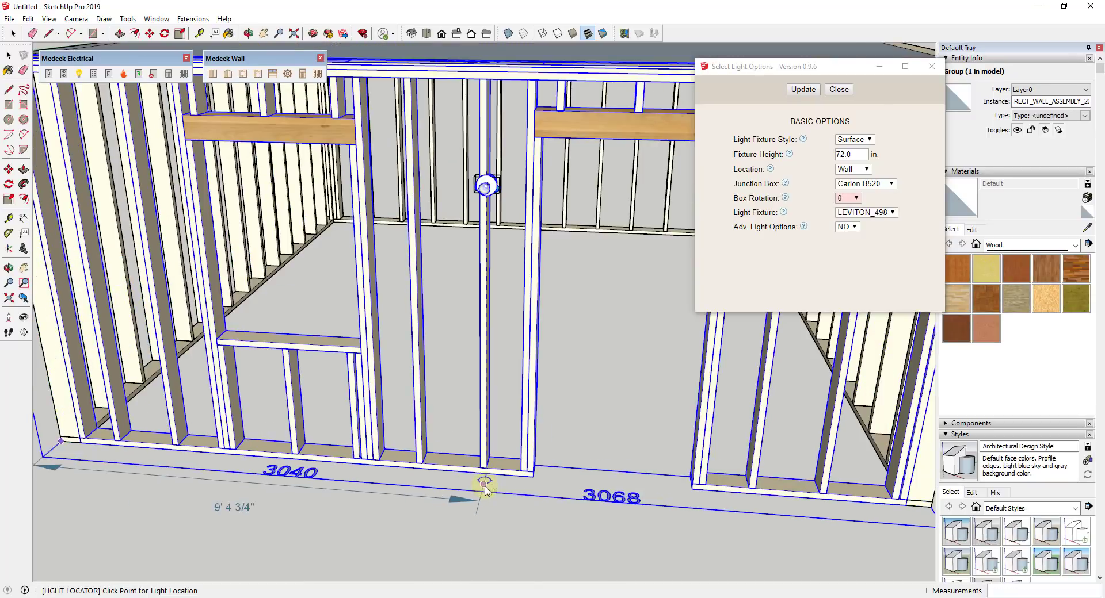
scroll(483, 486, up, 5)
scroll(483, 483, up, 2)
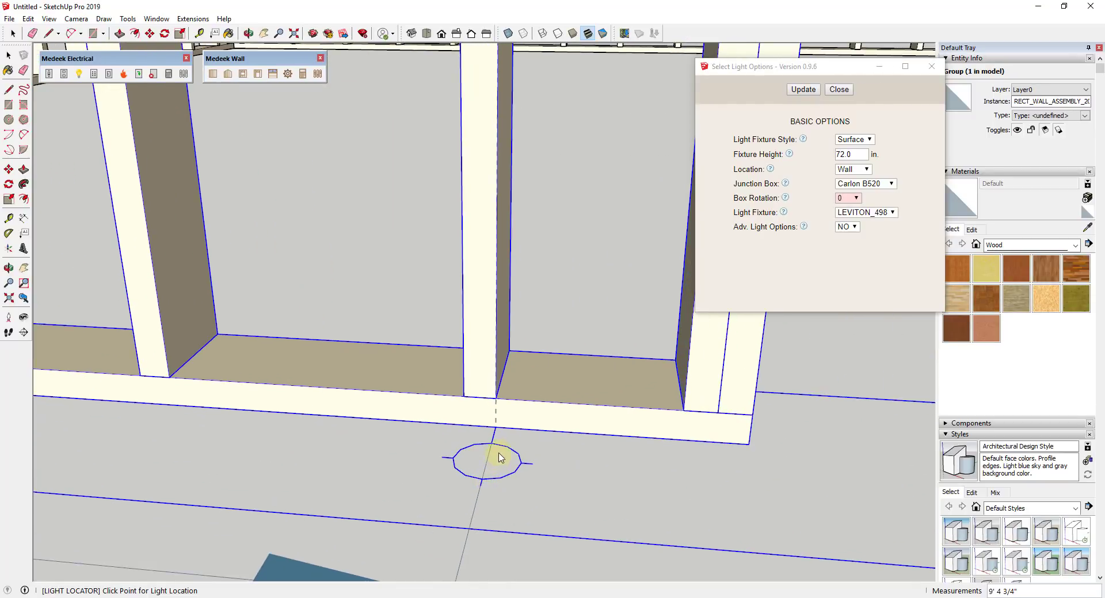
scroll(500, 458, down, 8)
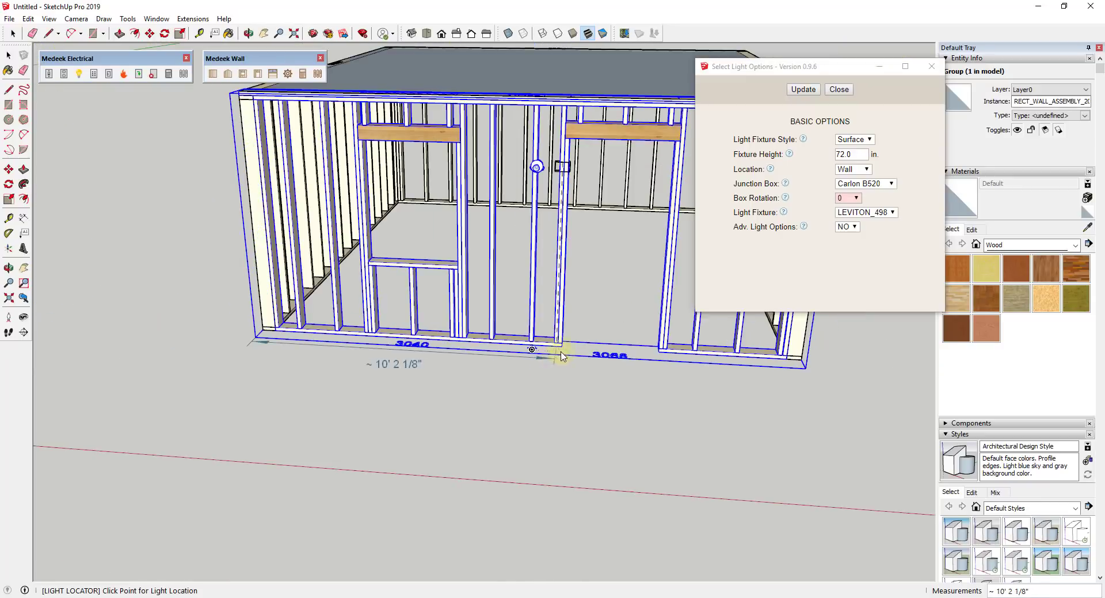
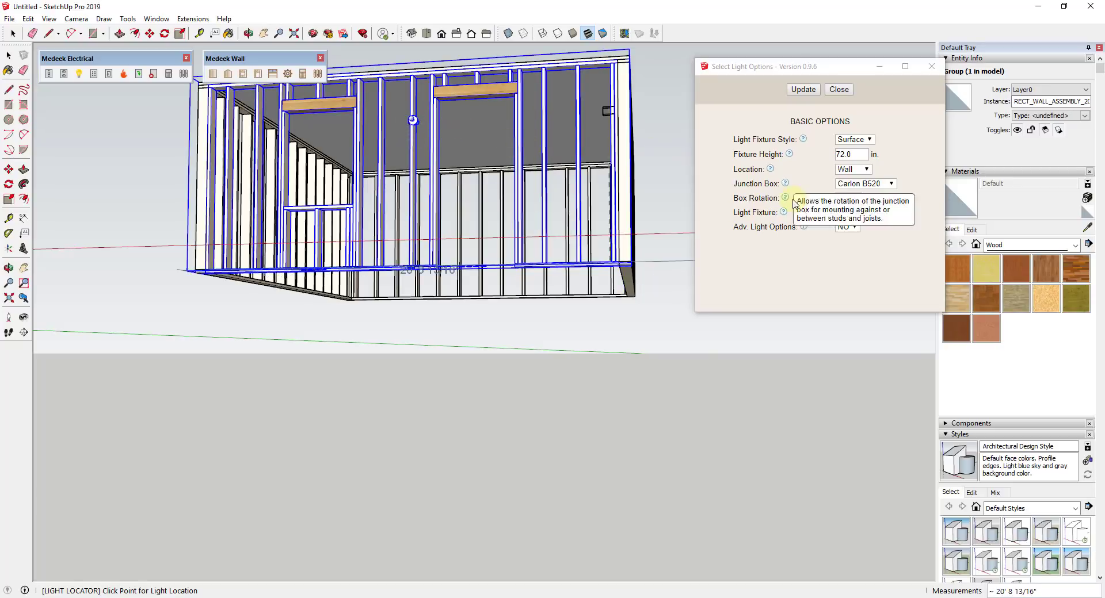
Step: Change the light location to Ceiling with the LEVITON_49875_C fixture and place one on the ceiling surface behind the door opening
click(852, 169)
click(848, 190)
click(864, 212)
click(873, 243)
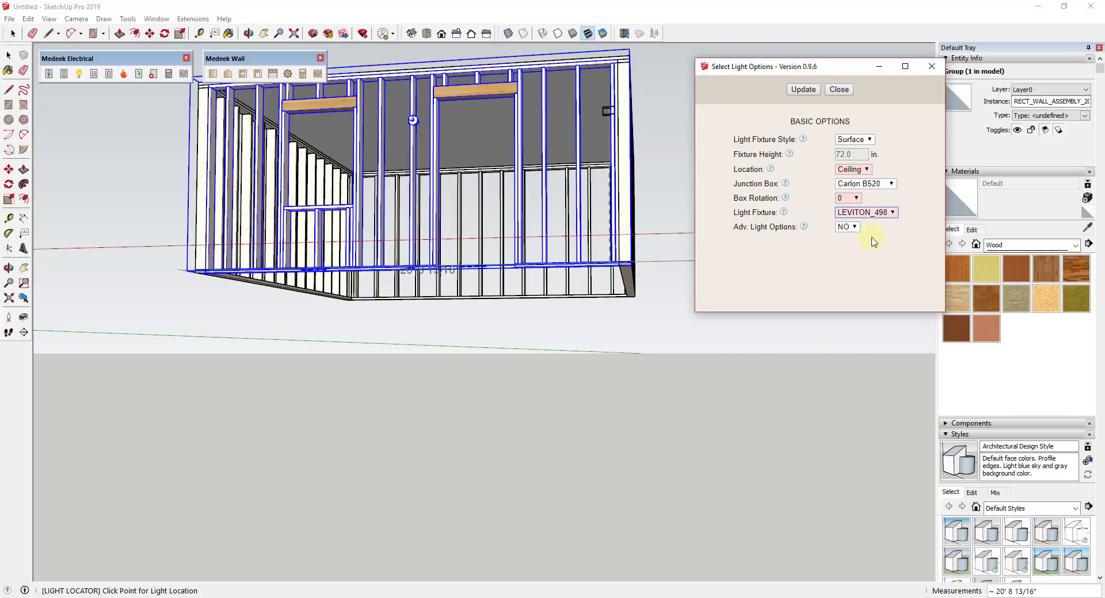
click(803, 89)
click(479, 133)
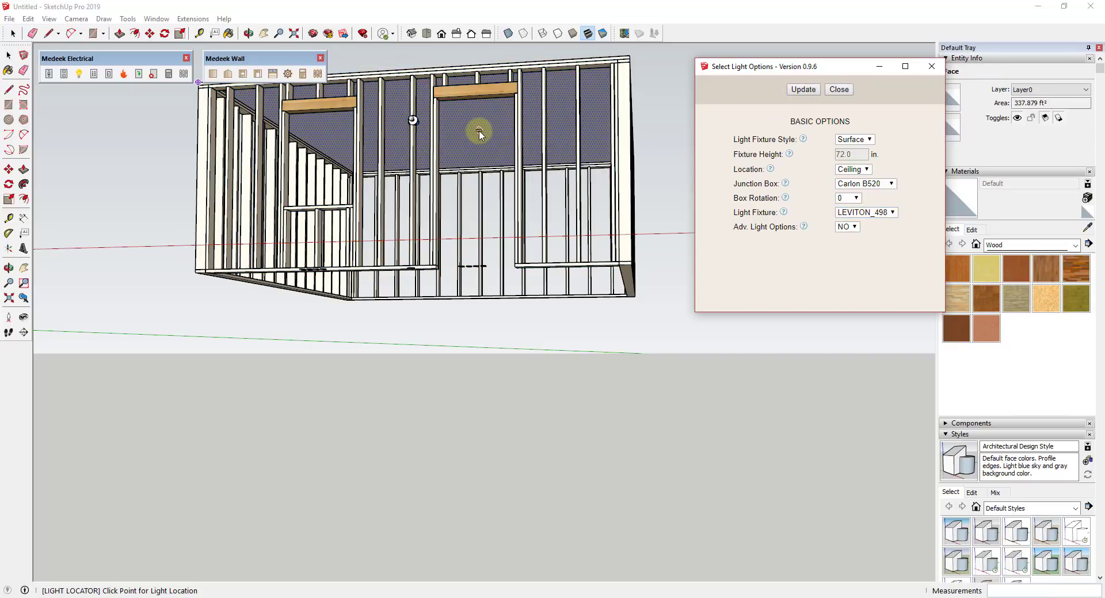
Step: Examine the ceiling light and its plan symbol on the floor through the door opening from several views
scroll(479, 127, up, 6)
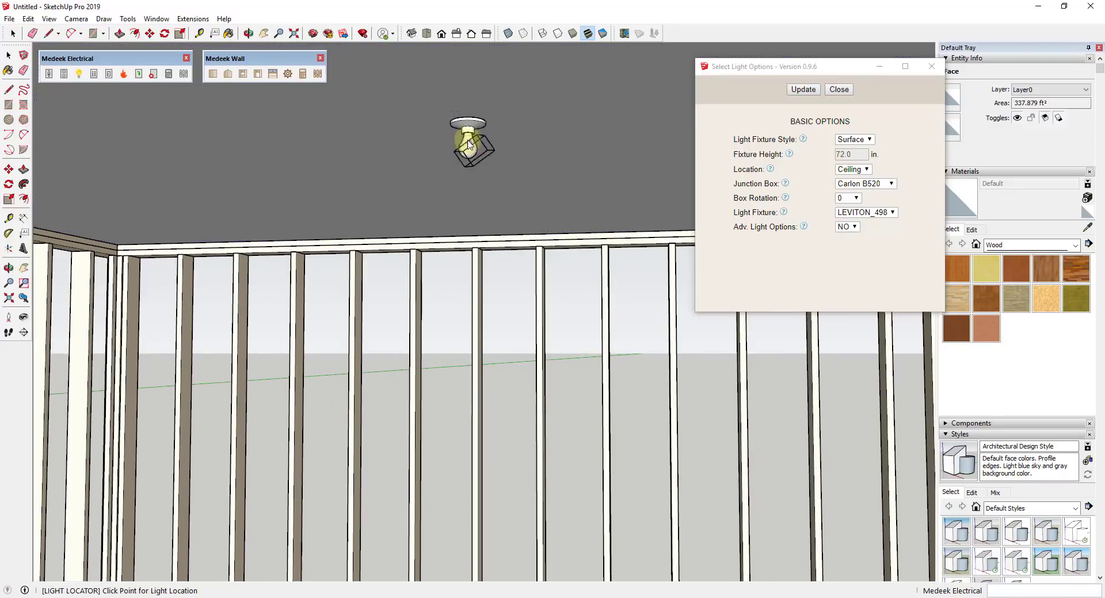
scroll(477, 121, down, 5)
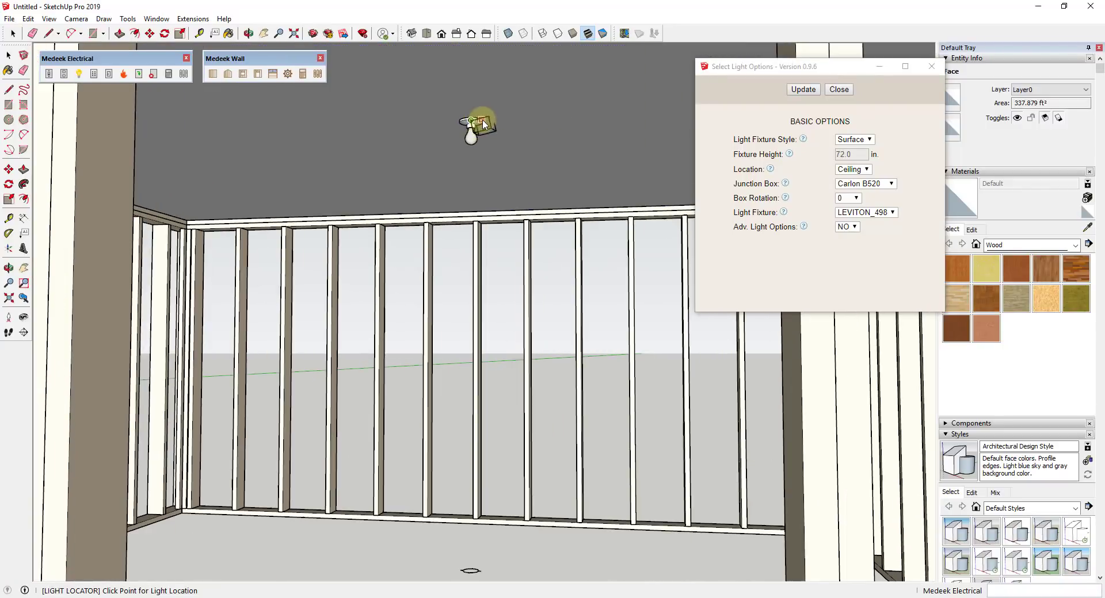
scroll(479, 122, up, 4)
mouse_move(479, 123)
middle_down()
mouse_move(440, 358)
mouse_move(475, 328)
middle_up()
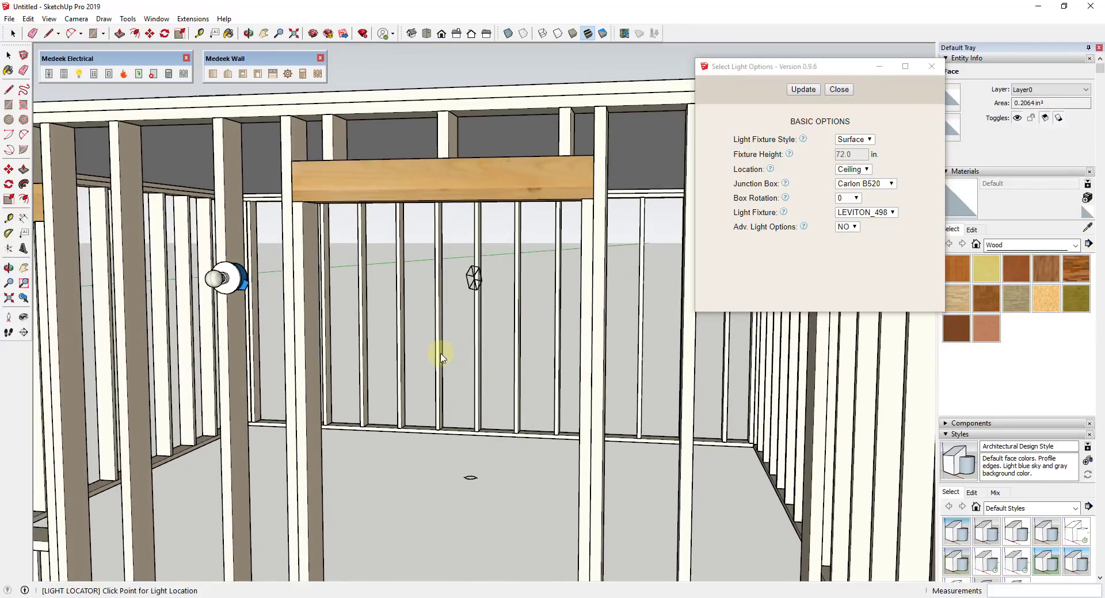
mouse_move(508, 424)
middle_down()
mouse_move(490, 478)
mouse_move(501, 468)
mouse_move(495, 414)
mouse_move(486, 444)
mouse_move(522, 446)
middle_up()
scroll(498, 473, down, 5)
scroll(503, 470, up, 3)
click(538, 396)
scroll(518, 485, down, 5)
scroll(507, 458, up, 5)
scroll(503, 449, down, 5)
scroll(503, 435, up, 6)
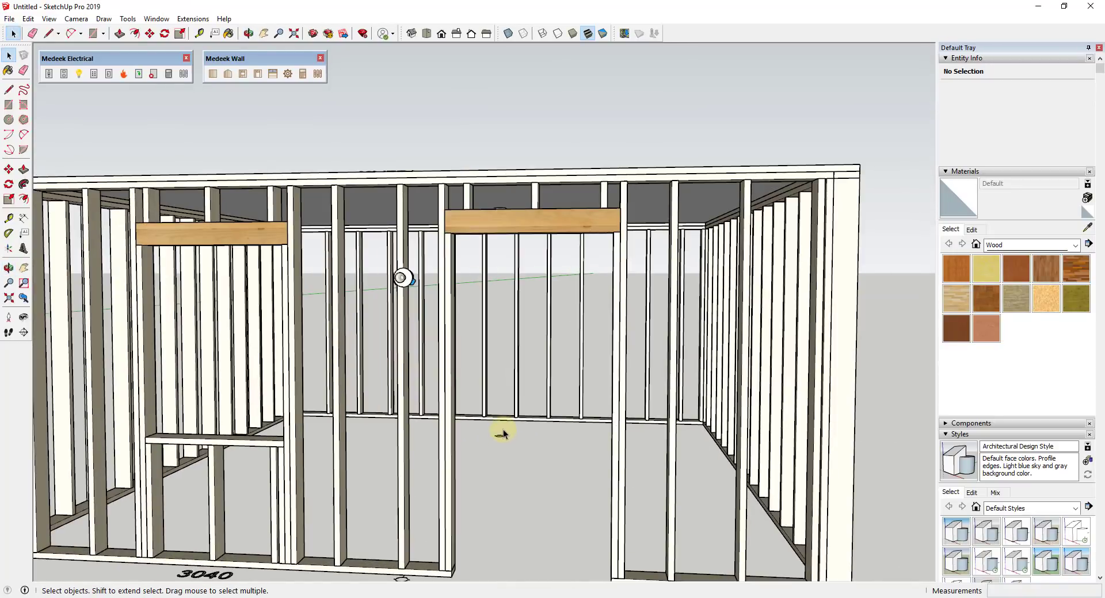
scroll(517, 443, down, 8)
mouse_move(537, 451)
middle_down()
mouse_move(414, 387)
mouse_move(234, 348)
mouse_move(538, 426)
middle_up()
scroll(529, 449, up, 8)
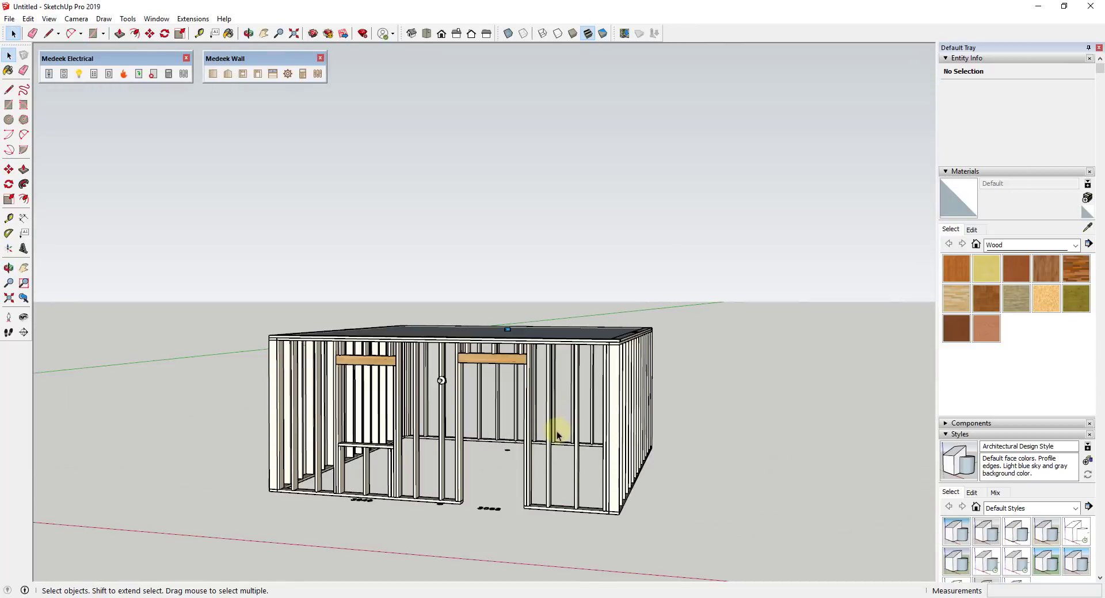
scroll(506, 452, up, 6)
mouse_move(510, 457)
middle_down()
mouse_move(503, 441)
mouse_move(534, 428)
mouse_move(516, 452)
middle_up()
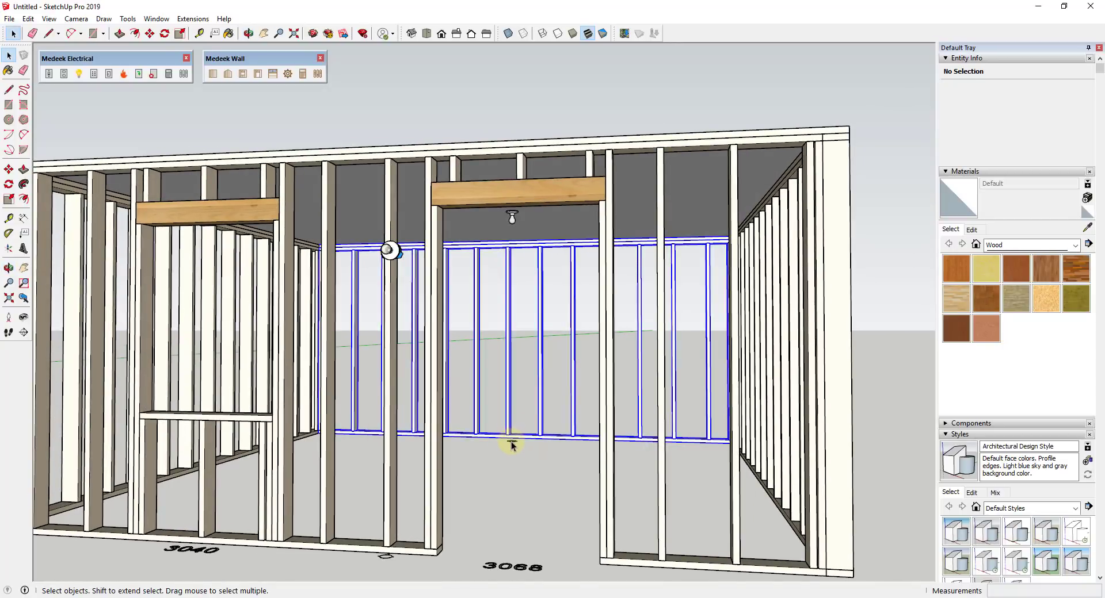
Step: Open the electrical symbols group and move the ceiling light's plan symbol across the floor toward the door opening
double_click(509, 446)
click(512, 443)
key(m)
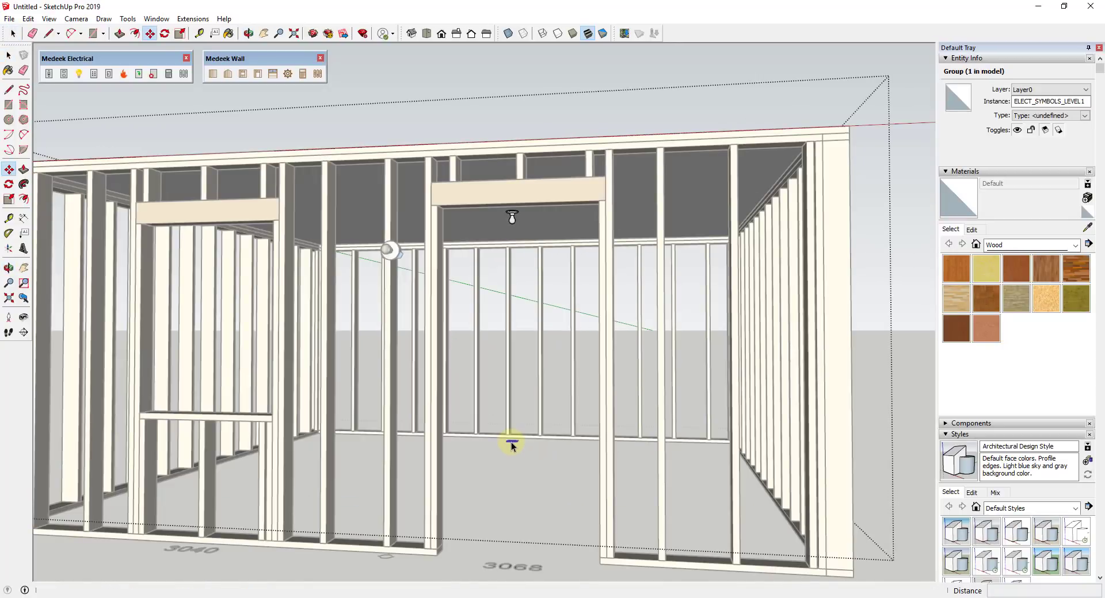
click(511, 444)
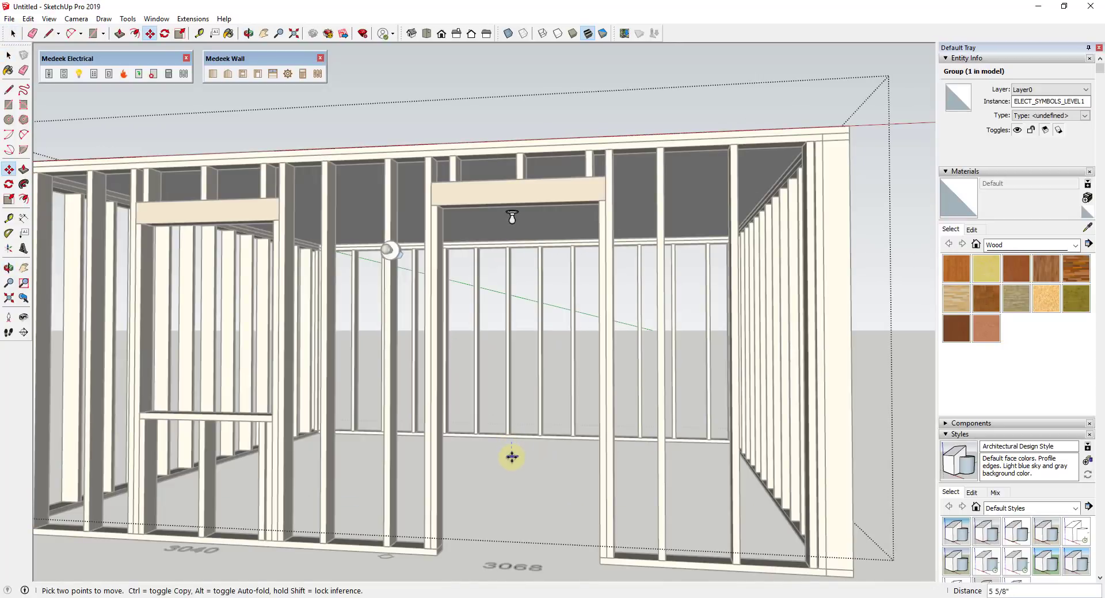
click(594, 562)
key(space)
click(550, 489)
Step: Place an HD_286527 pendant light on the ceiling just behind the door opening
scroll(561, 466, down, 4)
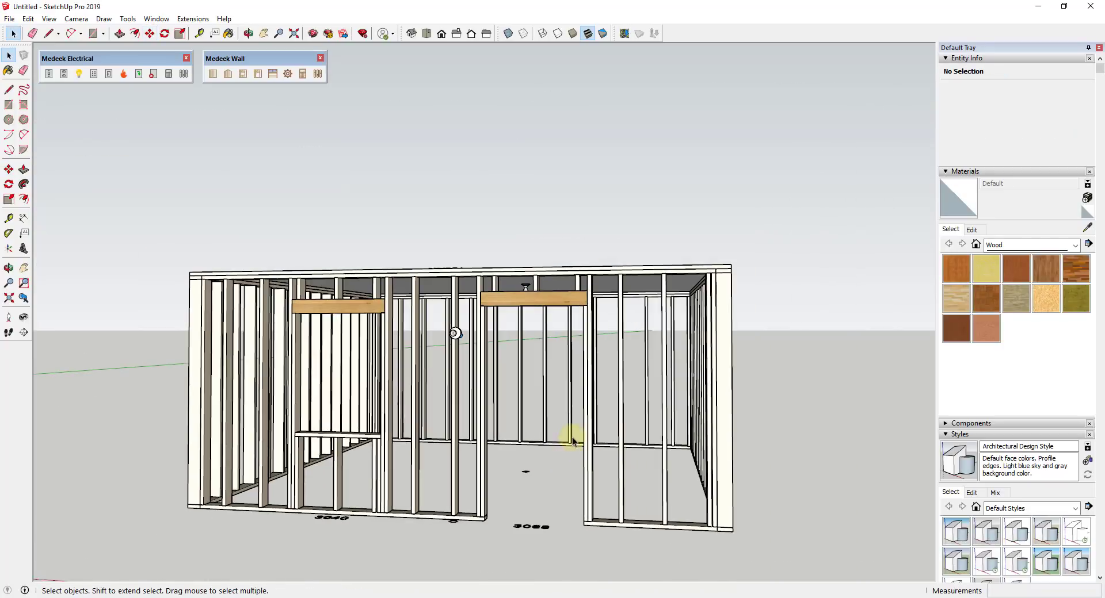
middle_drag(572, 441, 547, 436)
click(79, 74)
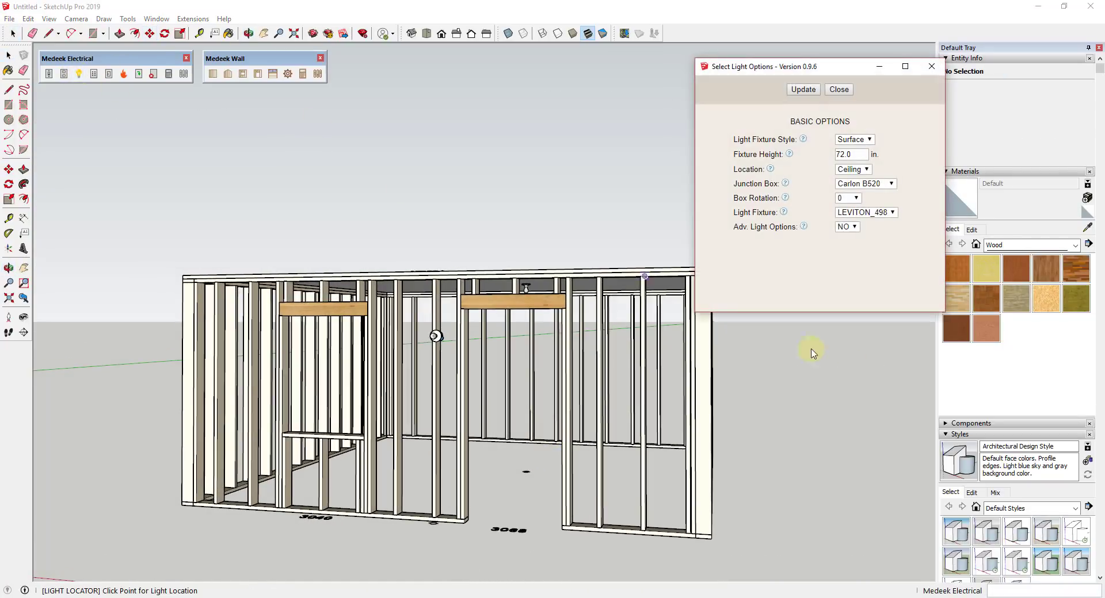
click(866, 213)
click(863, 230)
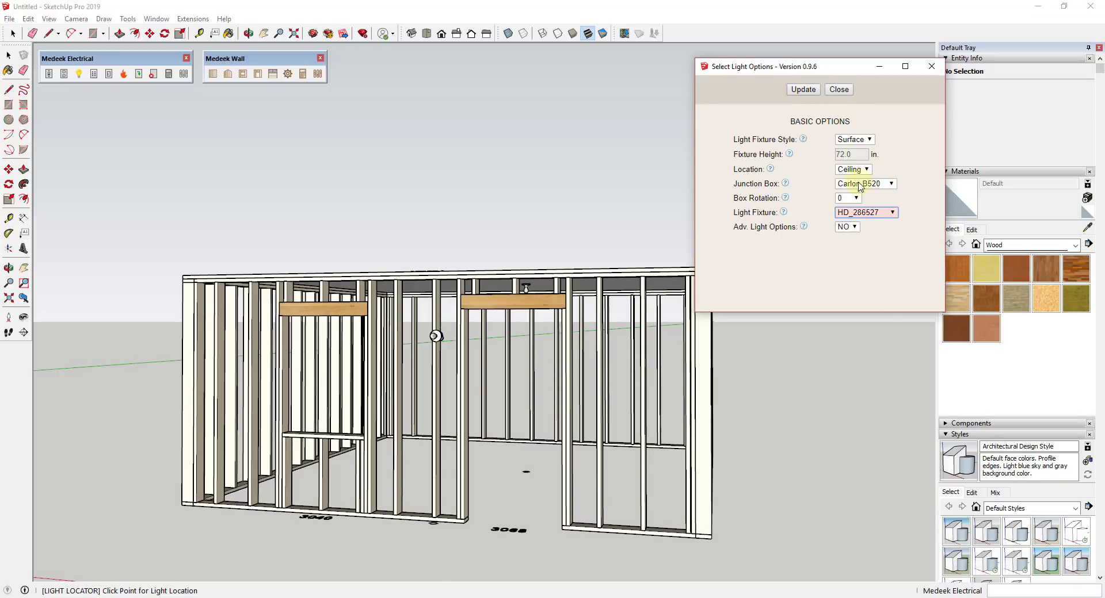
click(802, 89)
middle_drag(534, 318, 551, 298)
click(521, 265)
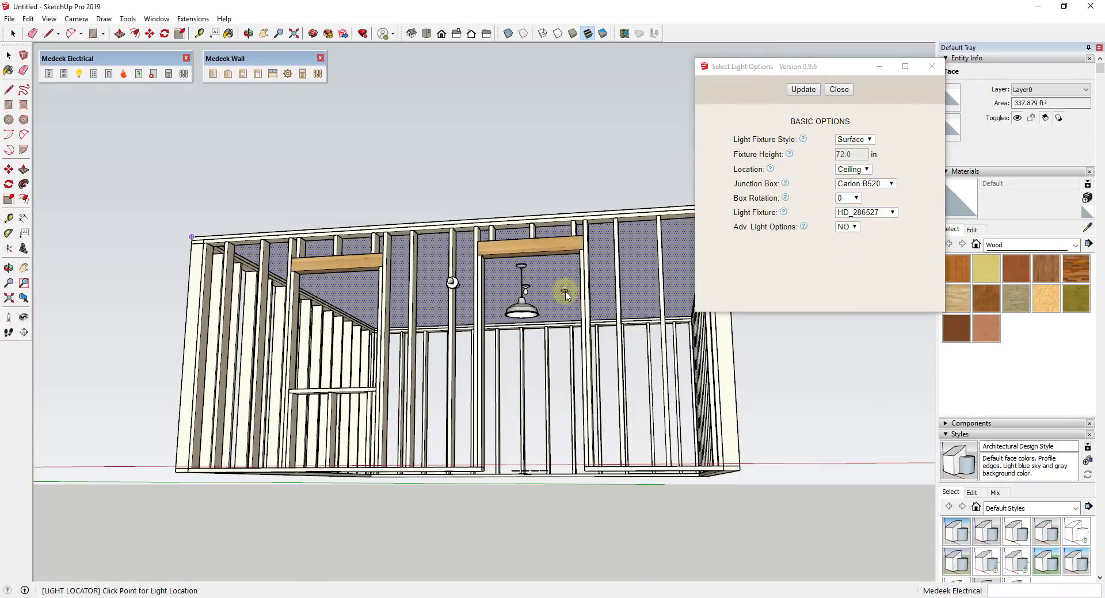
Step: Place a second HD_286527 pendant light on the ceiling, closer to the window end of the building
middle_drag(564, 290, 525, 279)
click(432, 288)
middle_drag(431, 289, 292, 387)
scroll(518, 477, down, 5)
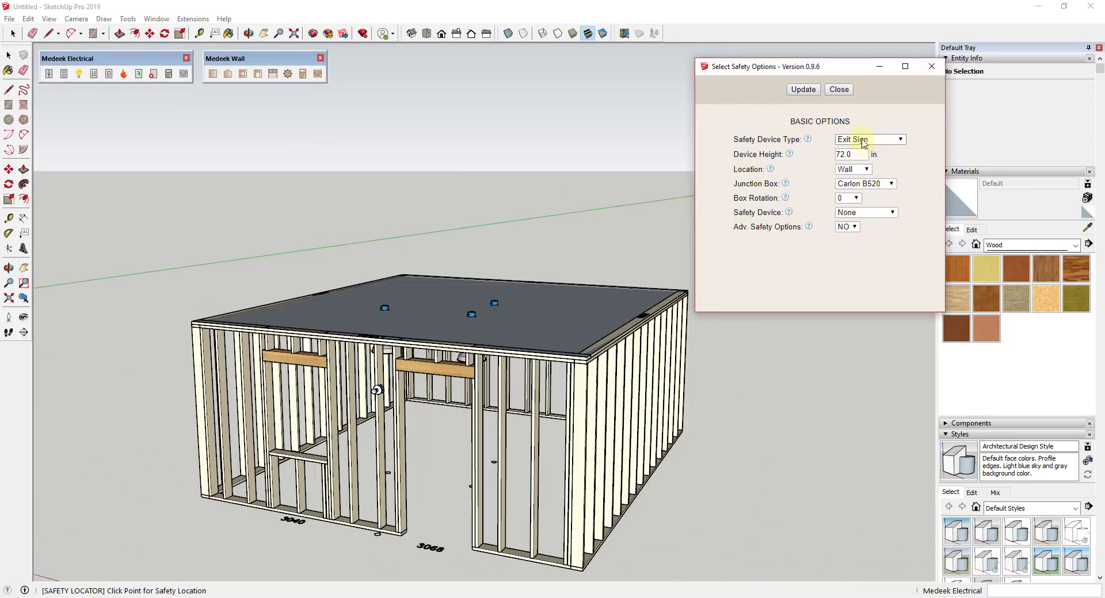
Step: Set the safety device type to Smoke Detector and place its Carlon B520 box on the front-wall stud beside the door opening
click(864, 140)
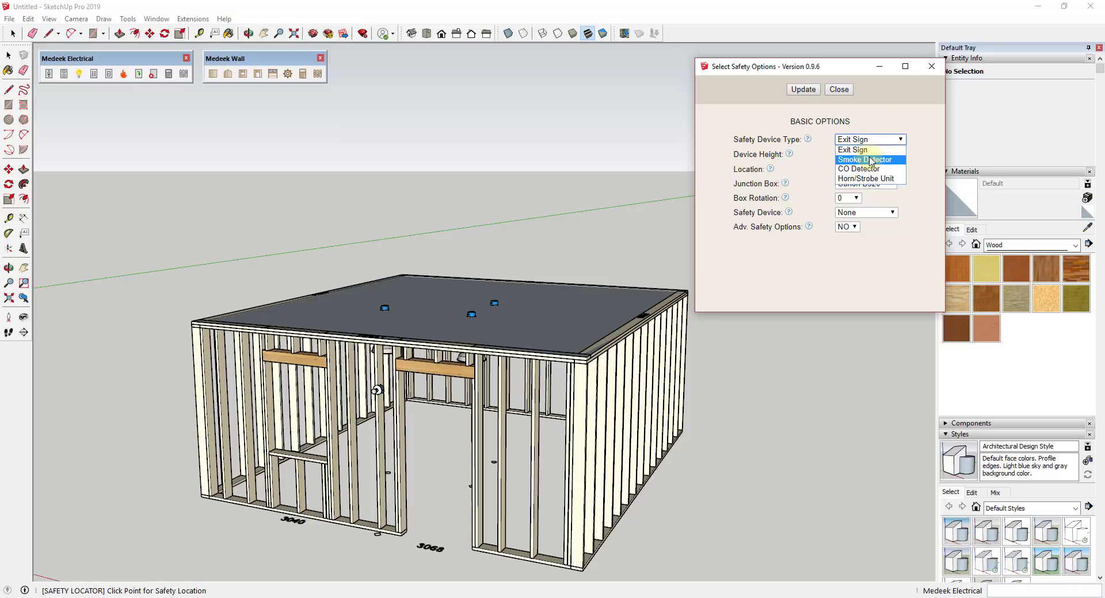
click(864, 159)
middle_drag(629, 315, 558, 317)
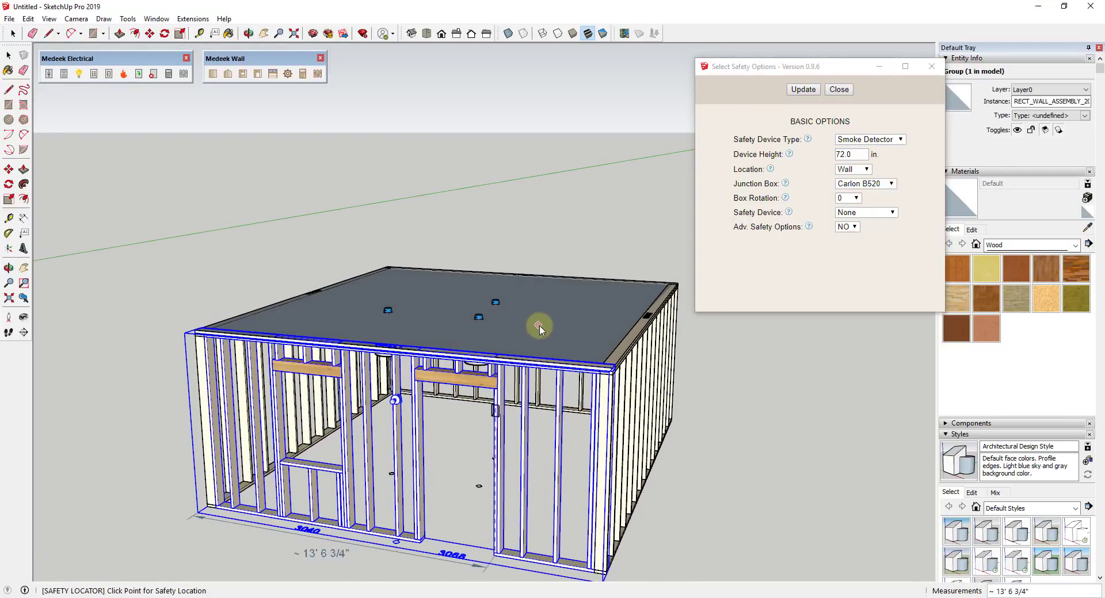
scroll(535, 436, up, 2)
scroll(535, 435, up, 2)
middle_drag(518, 383, 584, 316)
Step: Place another smoke detector box on the next front-wall stud and update the safety device to the Kidde model
click(881, 213)
click(863, 228)
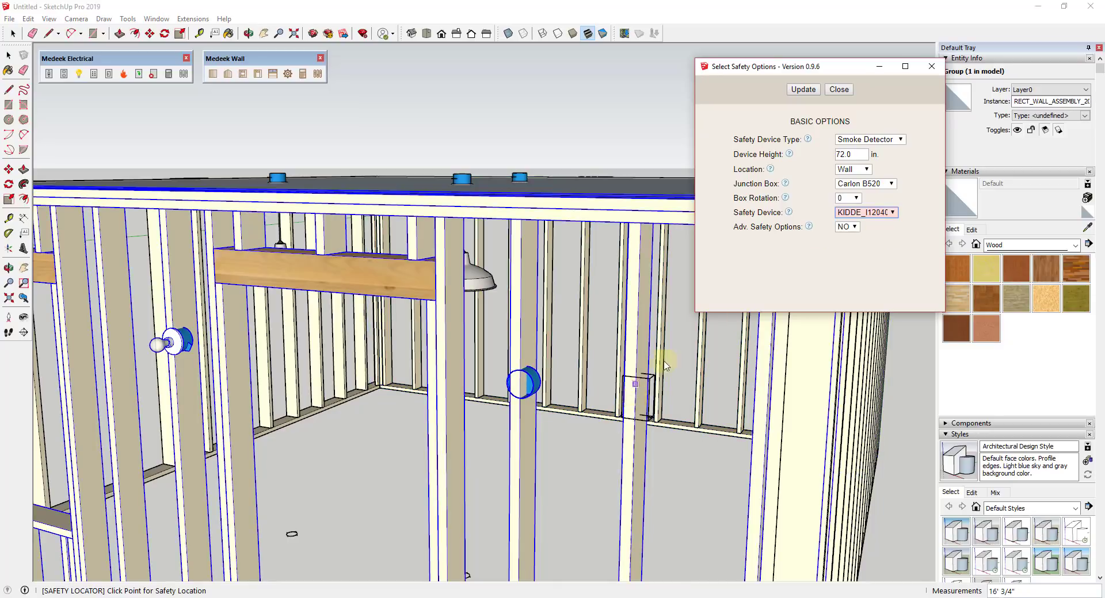
click(880, 213)
click(836, 269)
mouse_move(638, 395)
middle_down()
mouse_move(493, 382)
mouse_move(654, 389)
middle_up()
click(803, 90)
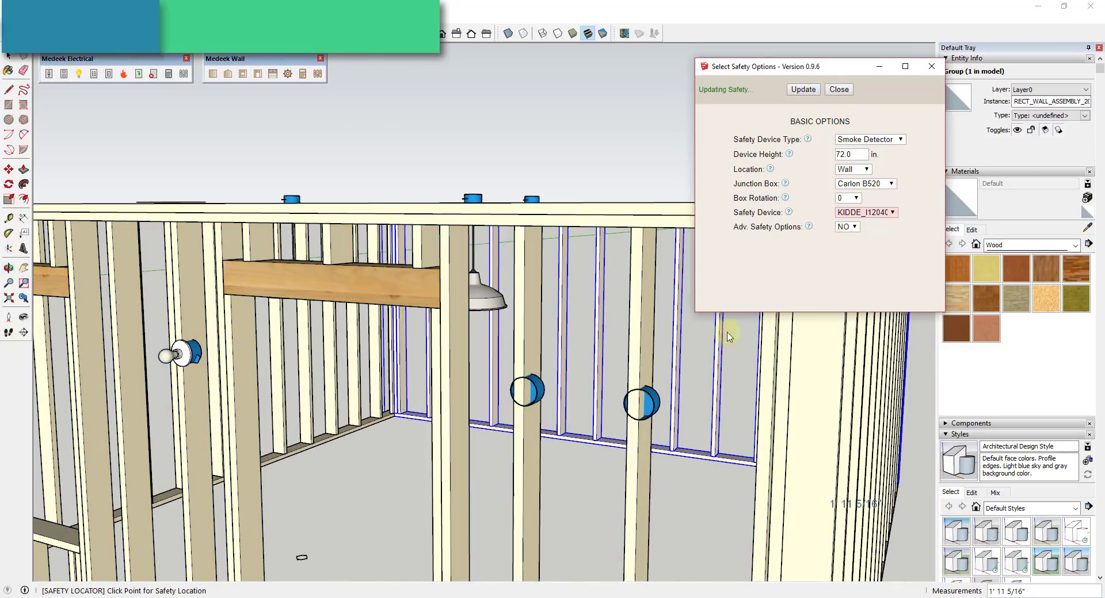
Step: Place a Kidde smoke detector with a Carlon B520 box at 72 in. on the front-wall stud beside the door opening
scroll(638, 412, down, 3)
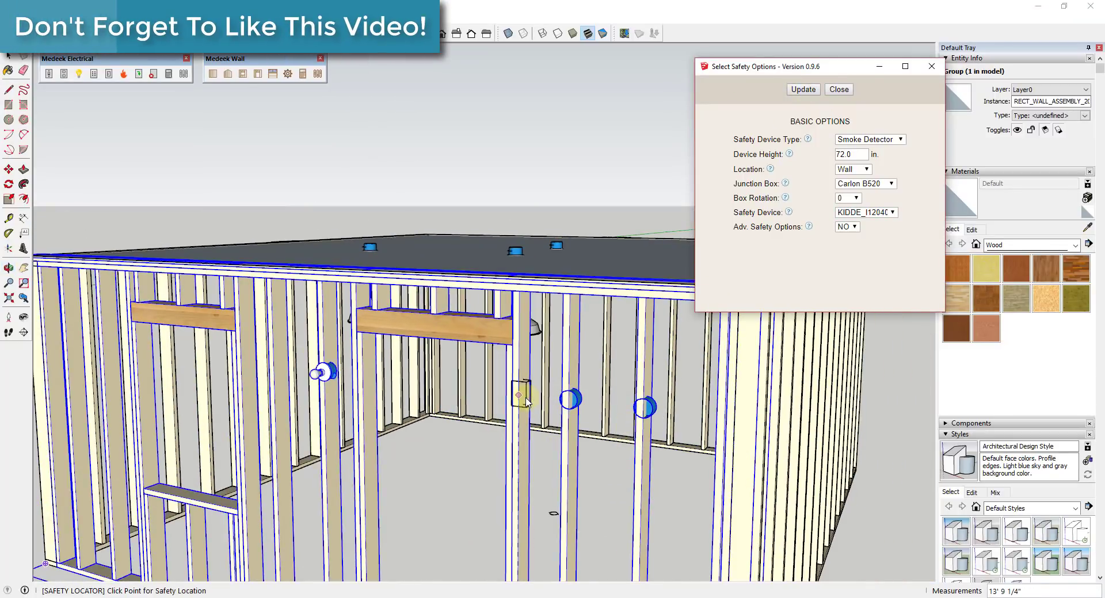
scroll(532, 400, up, 5)
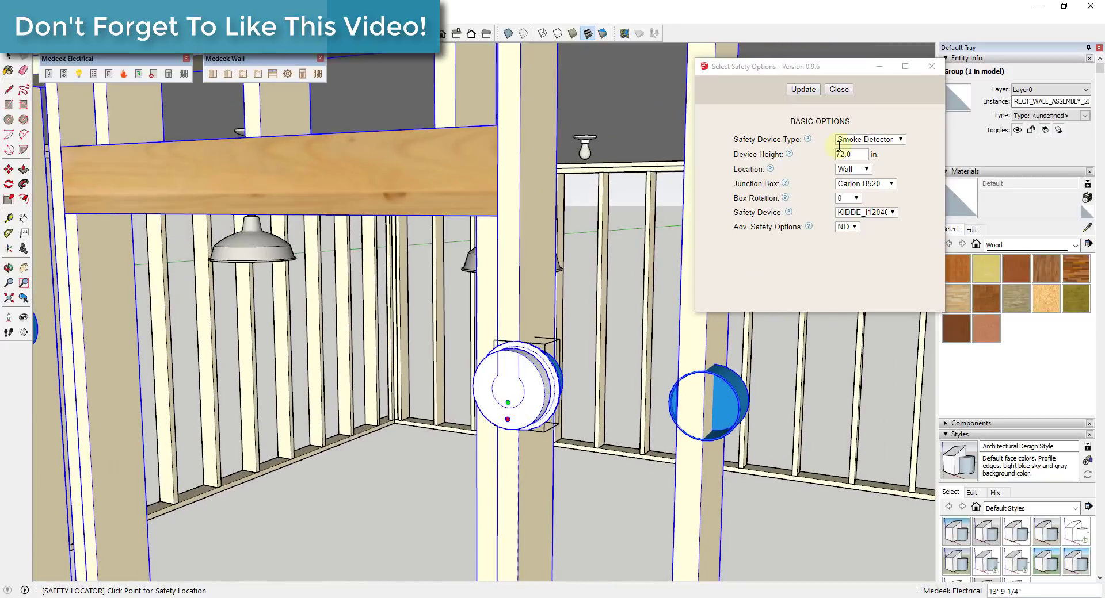
scroll(674, 348, down, 5)
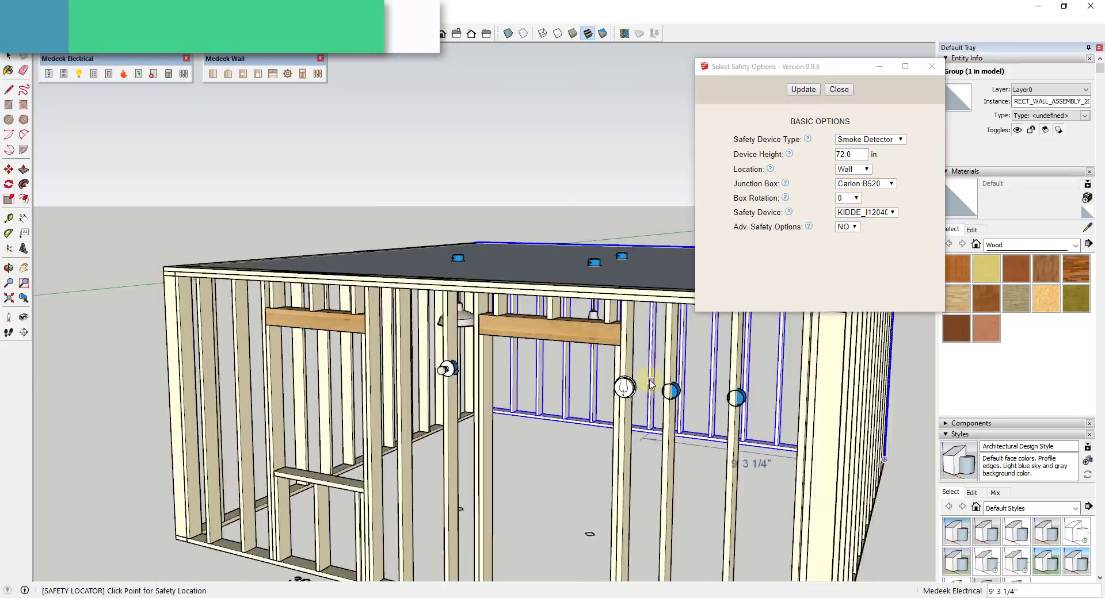
scroll(673, 385, up, 5)
scroll(674, 392, down, 5)
click(674, 392)
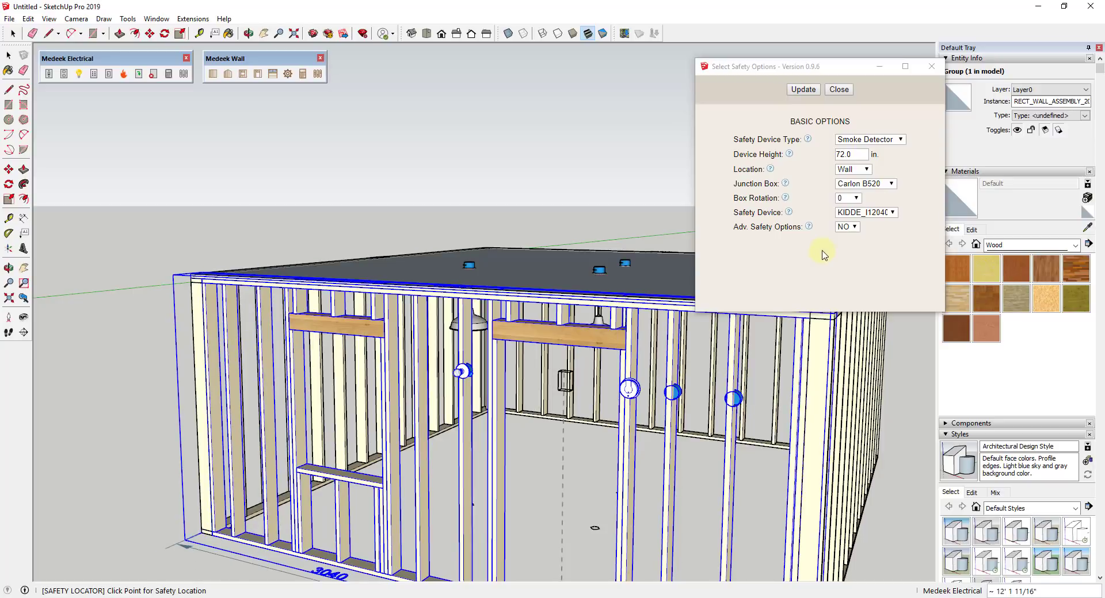
Step: Delete the two empty smoke detector boxes from the front-wall studs beyond the Kidde detector
scroll(564, 383, down, 4)
middle_drag(563, 382, 646, 506)
scroll(650, 504, up, 8)
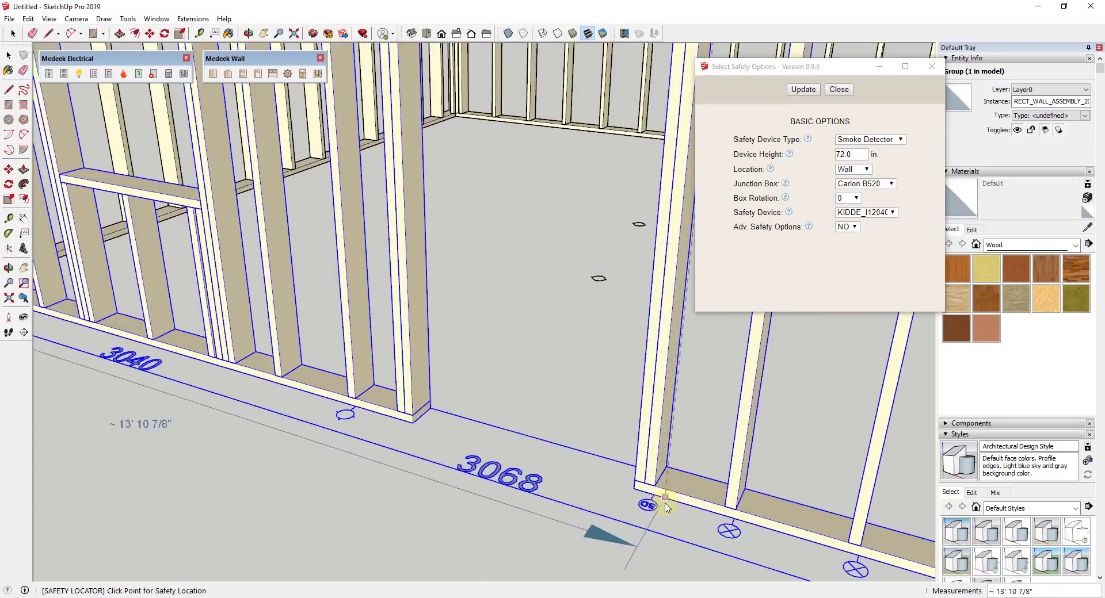
scroll(613, 504, down, 8)
middle_drag(821, 328, 434, 148)
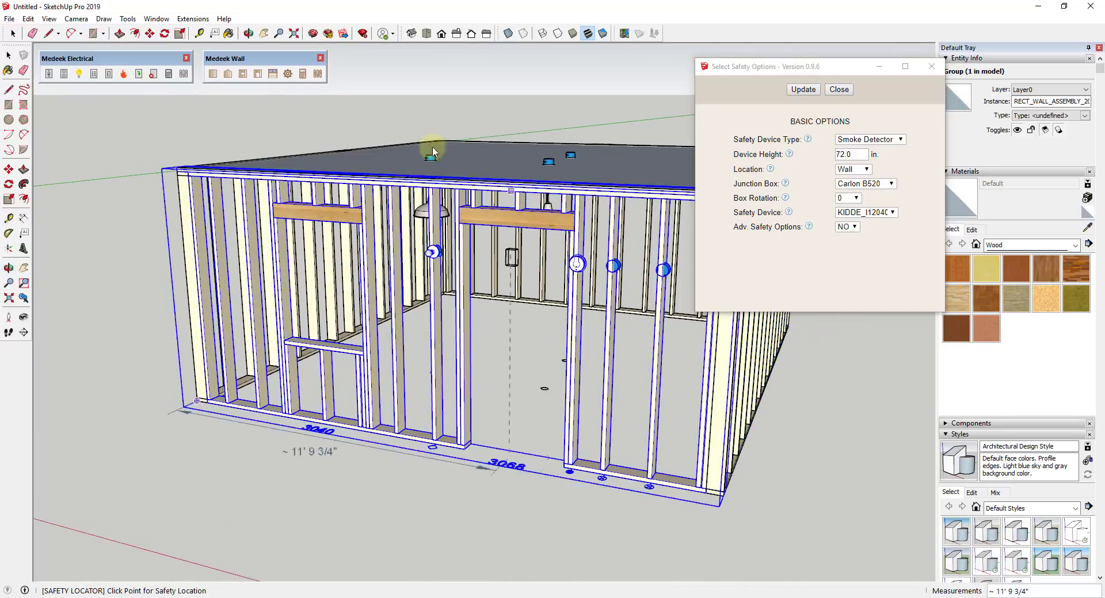
click(154, 77)
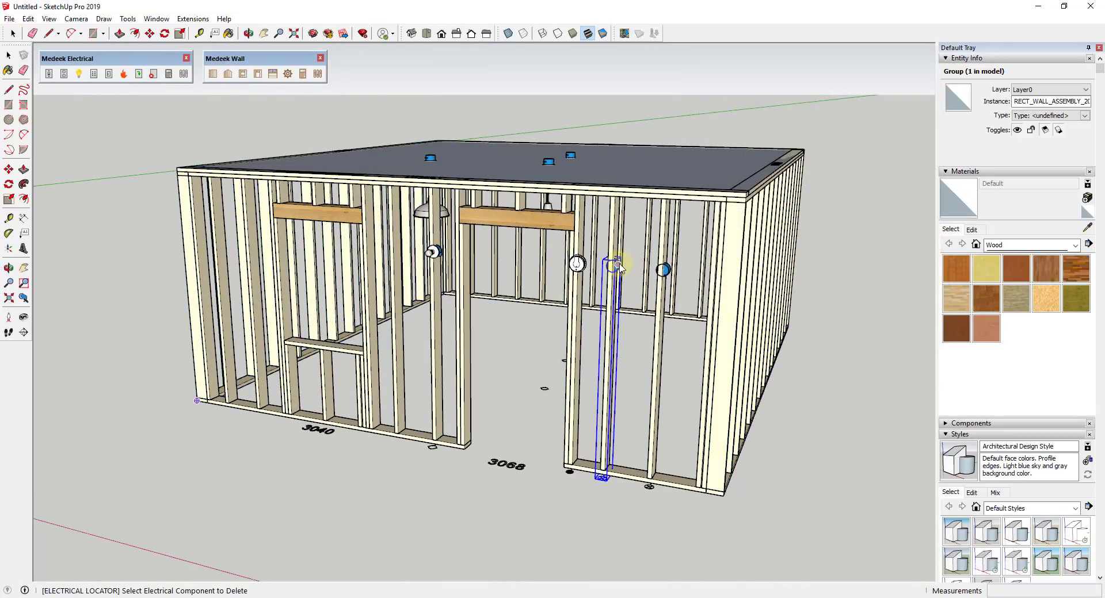
click(666, 268)
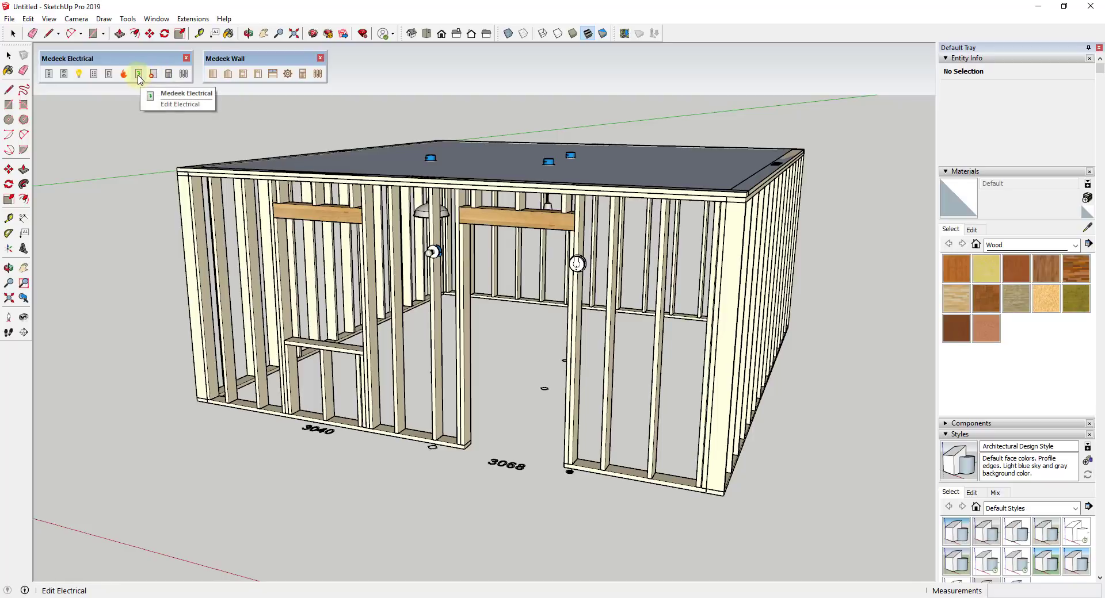
Step: Try the Edit Electrical tool and the Electrical Estimator, dismissing their messages
click(140, 76)
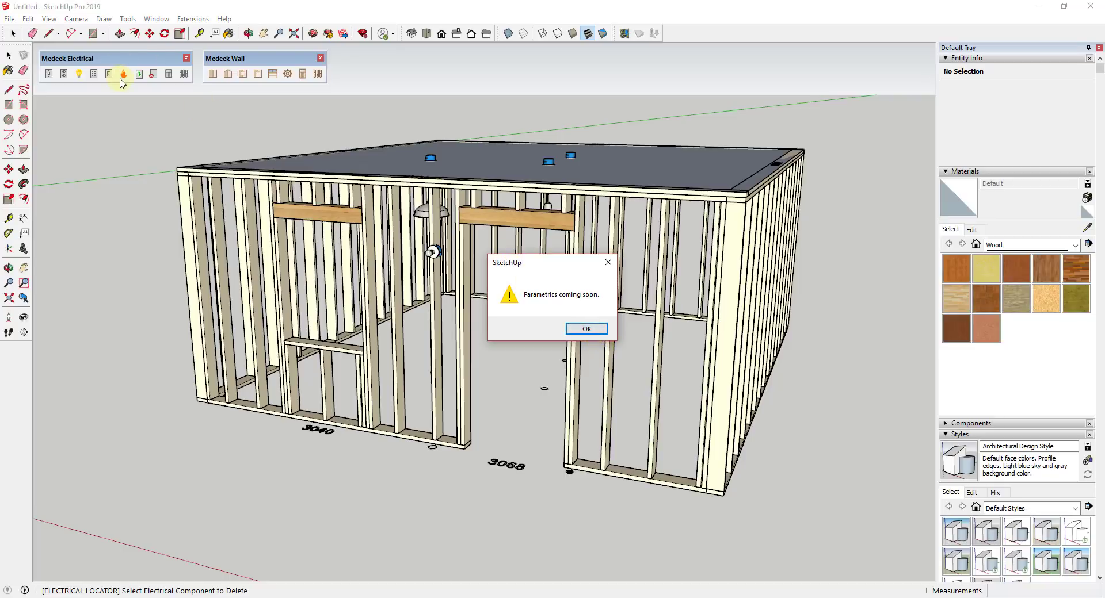
click(586, 328)
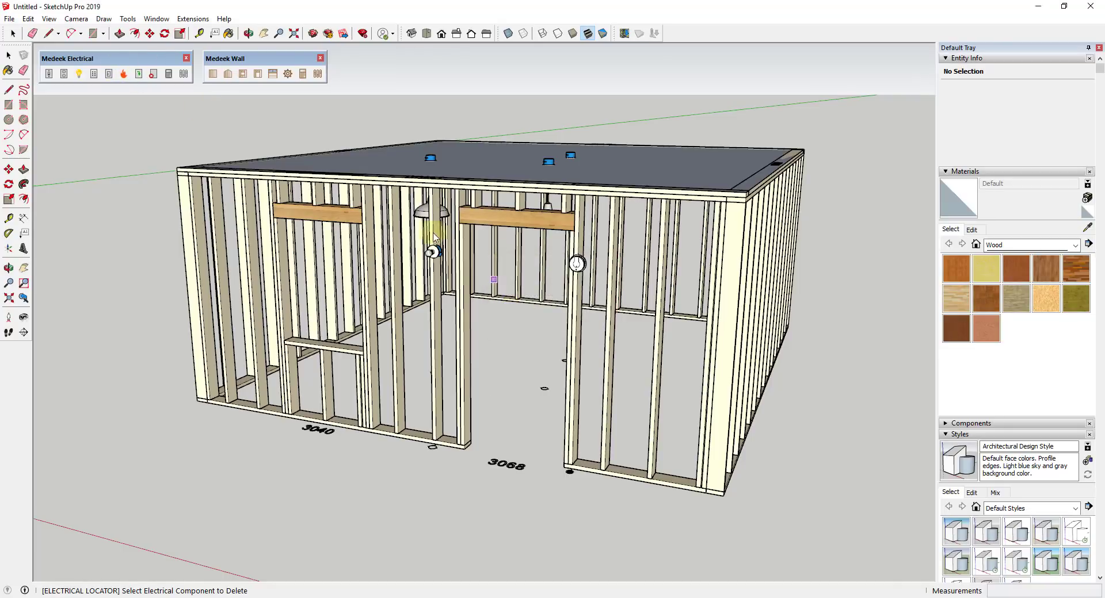
click(139, 74)
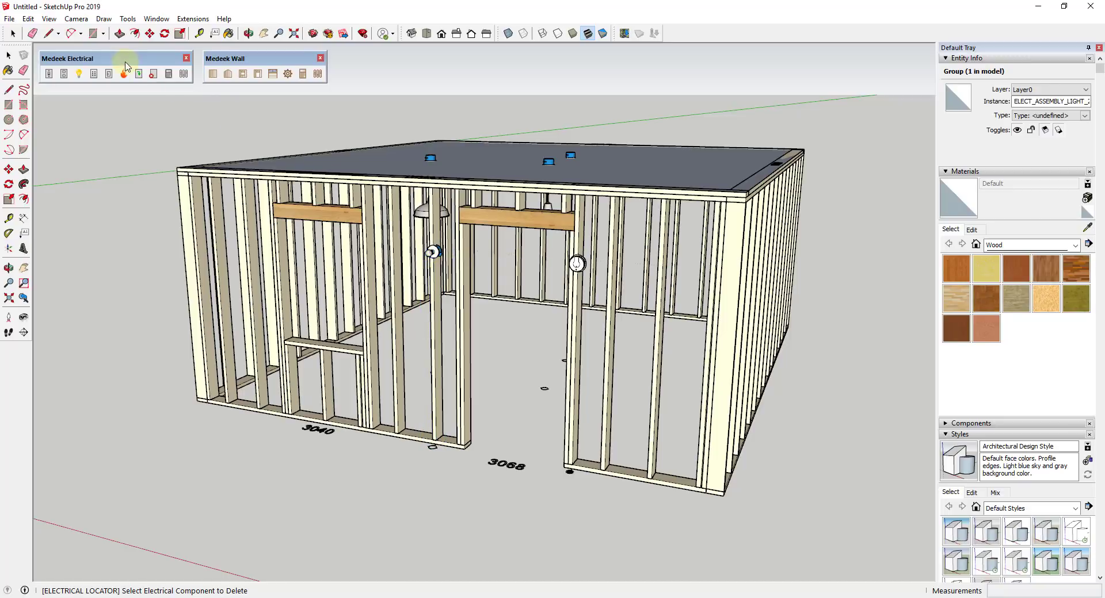
click(169, 74)
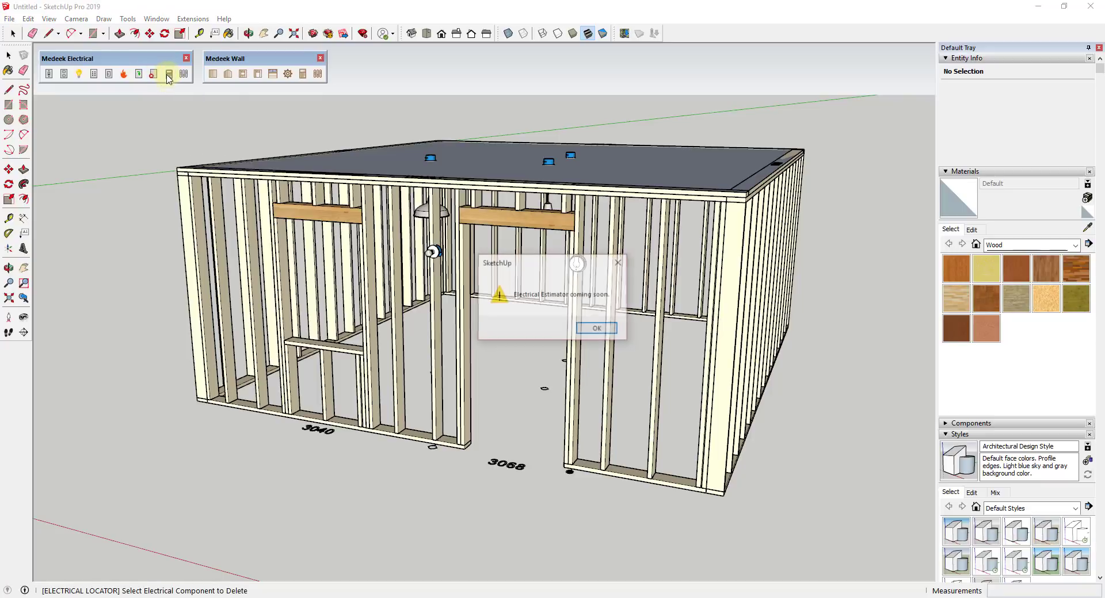
click(595, 329)
Step: Open the Medeek Electrical global settings and review the general, layer and material options, including the rowlock_brick preview
mouse_move(723, 279)
middle_down()
mouse_move(708, 274)
mouse_move(732, 297)
middle_up()
scroll(732, 297, down, 2)
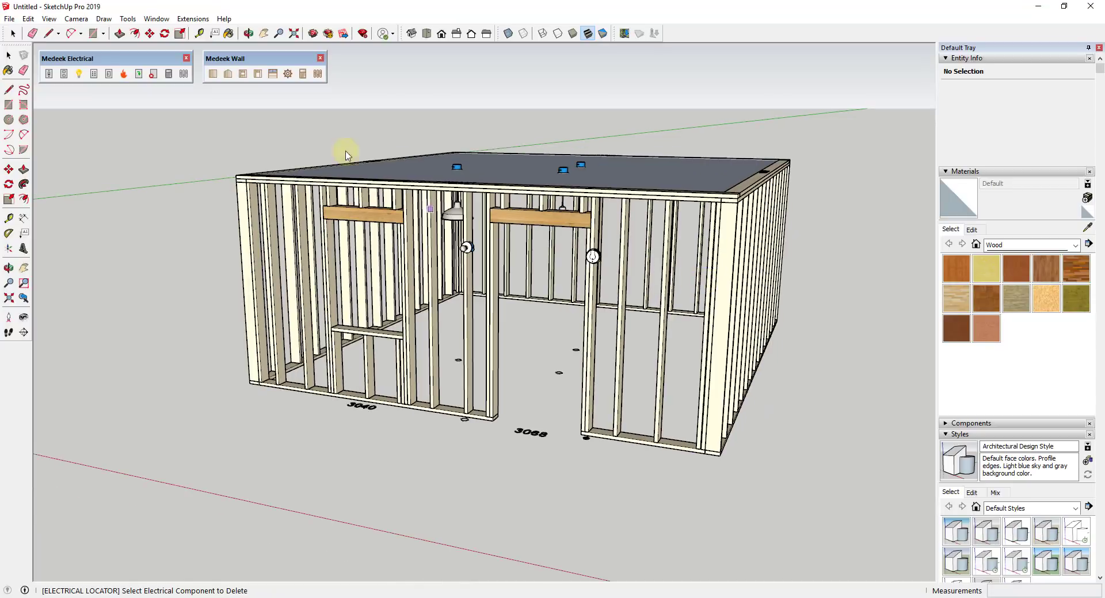
click(184, 74)
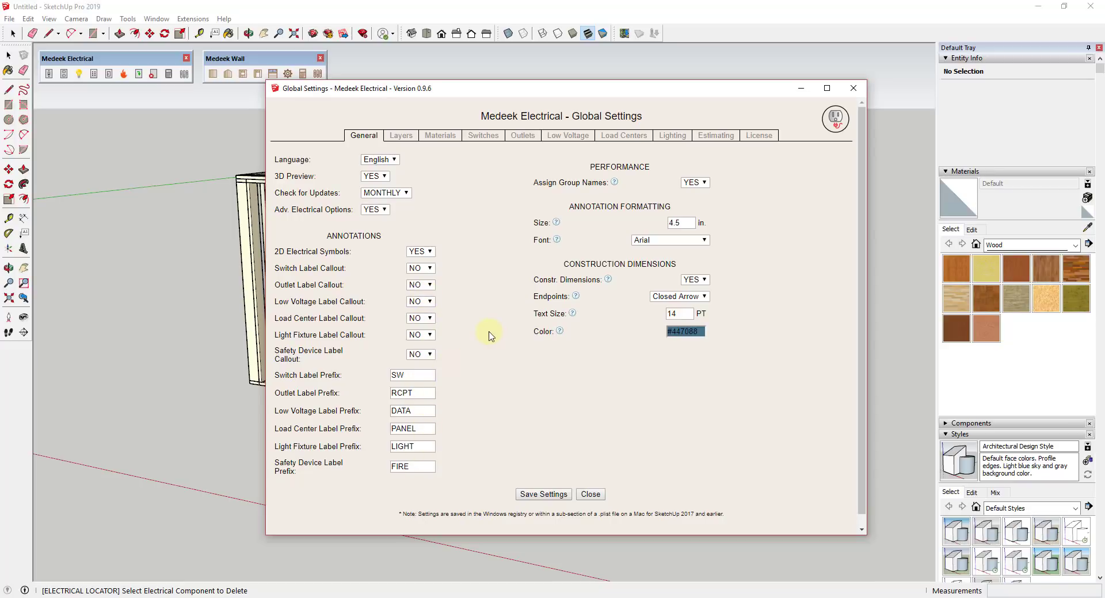
click(397, 135)
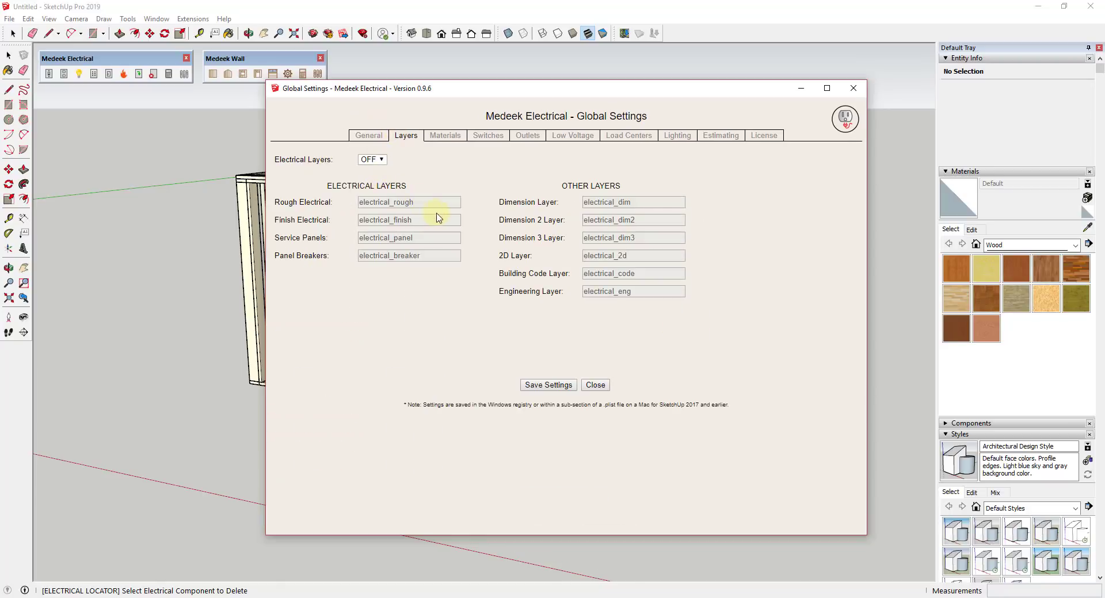
click(440, 141)
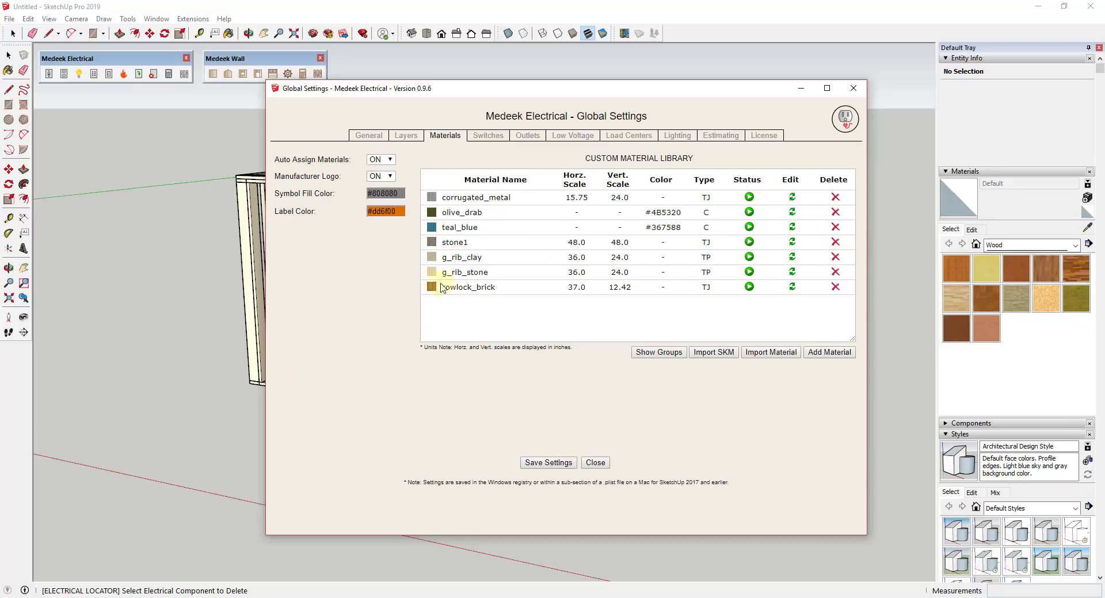
mouse_move(432, 291)
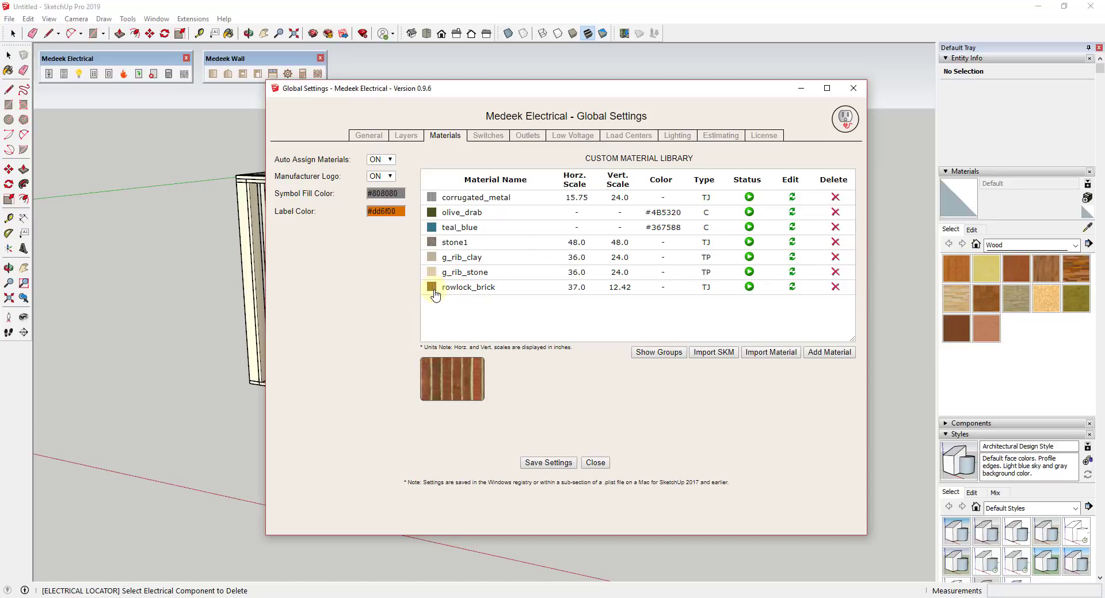
Step: Review the default settings for switches, outlets, low voltage, load centers, lighting and estimating, and close the global settings without saving
click(495, 140)
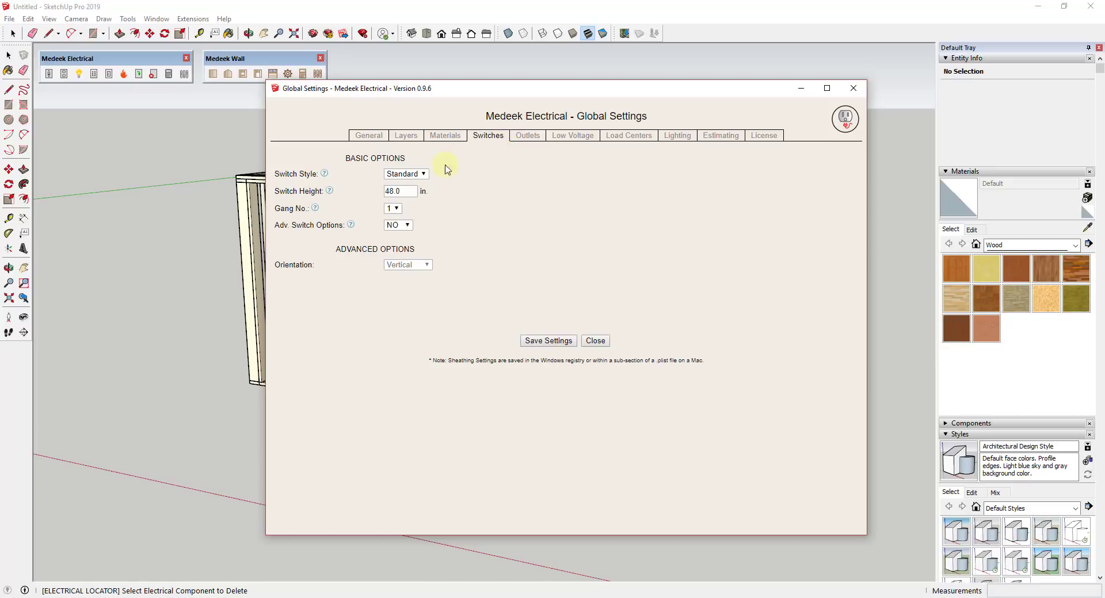
click(530, 135)
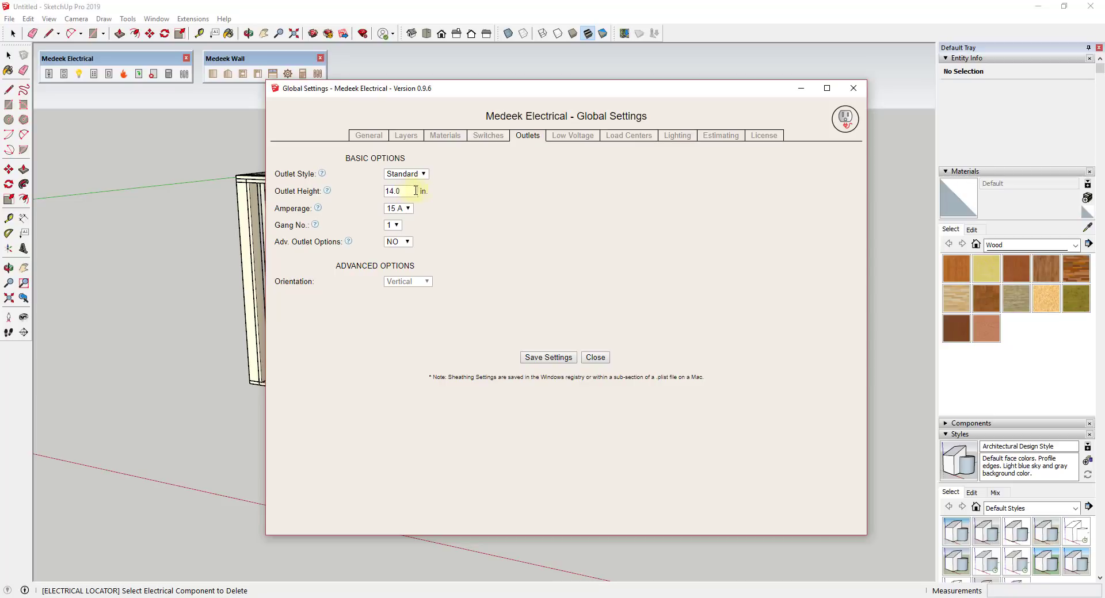
click(576, 138)
click(630, 136)
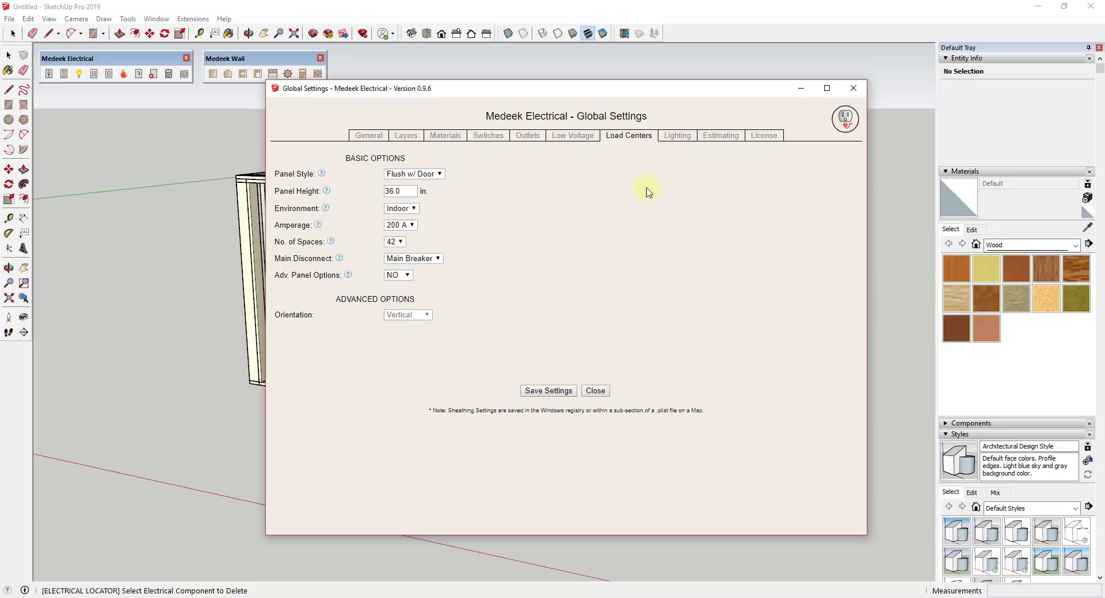
click(670, 135)
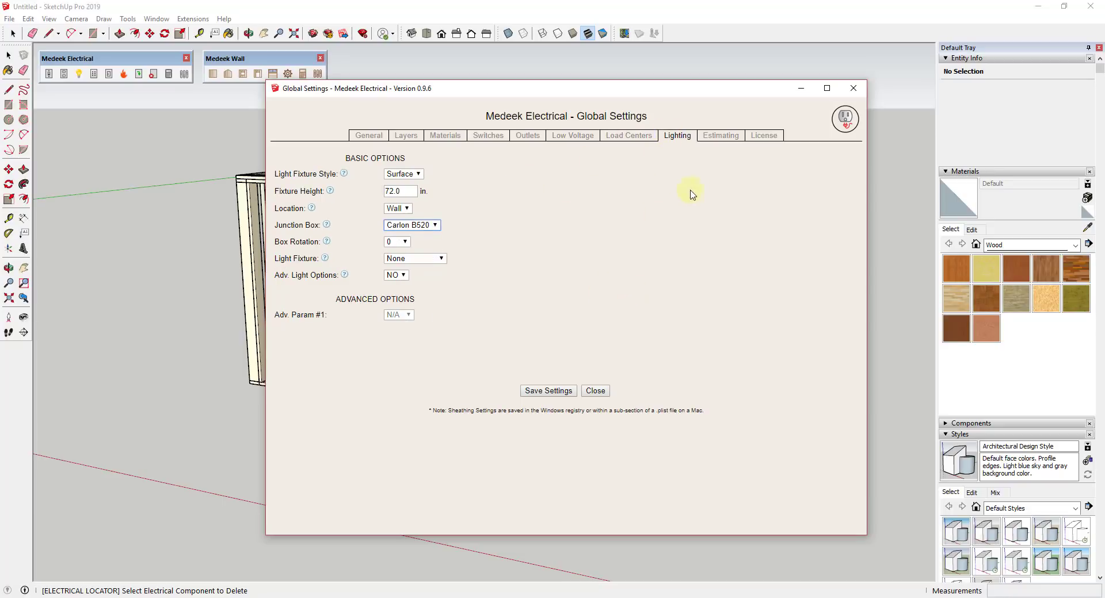
click(721, 136)
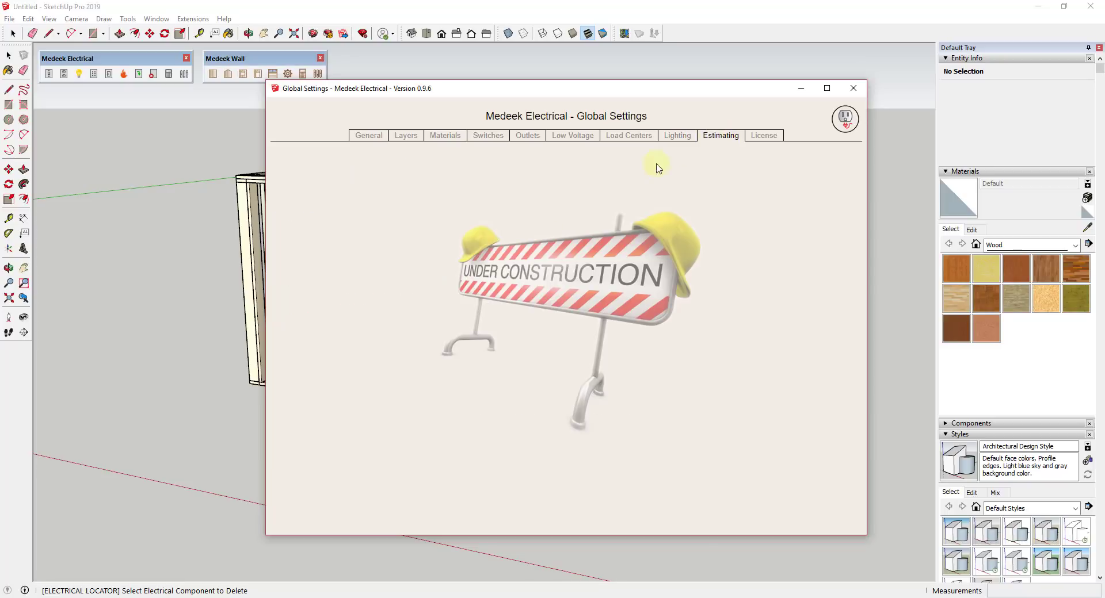
click(686, 138)
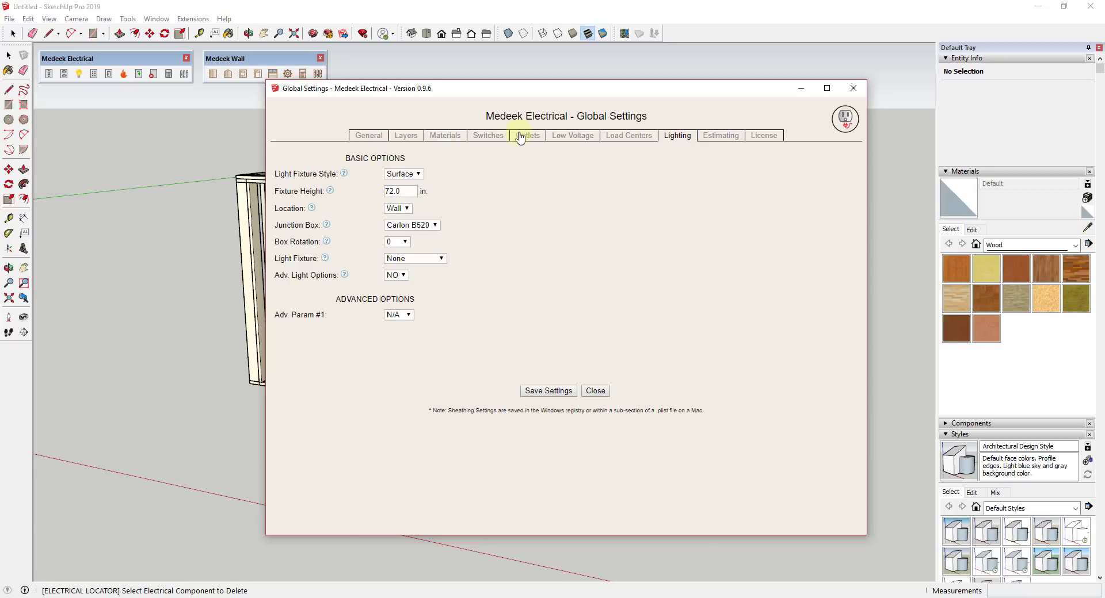
click(854, 88)
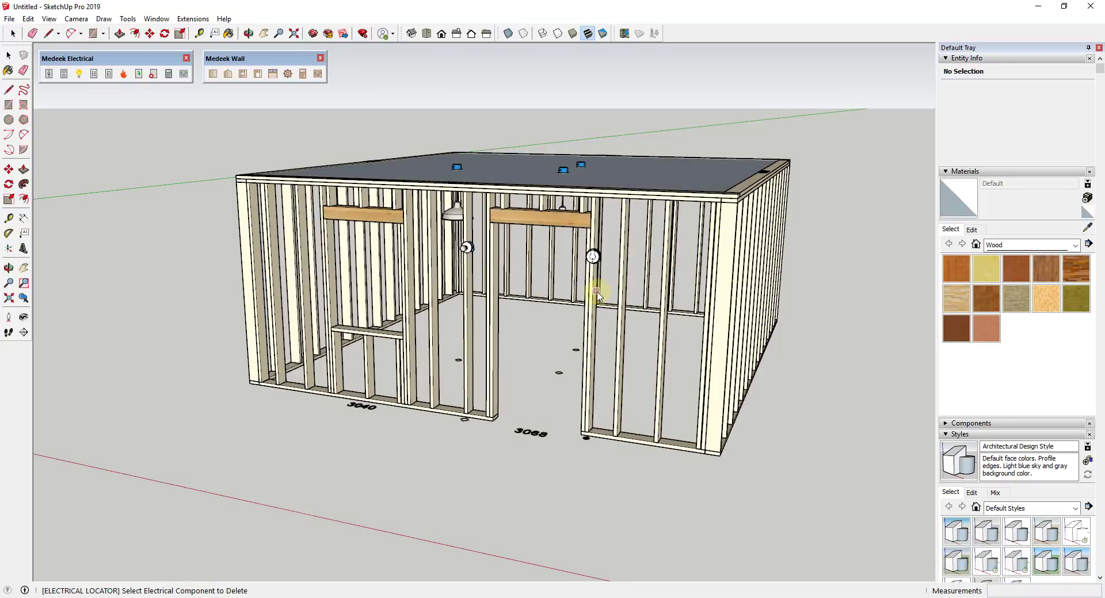
middle_drag(633, 296, 620, 307)
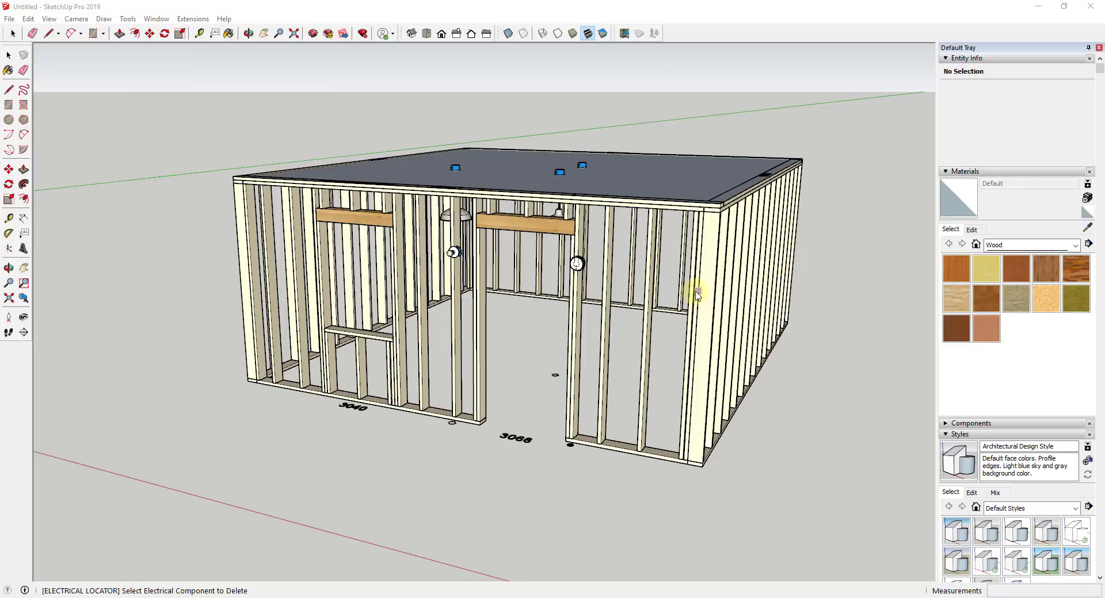
scroll(696, 291, down, 1)
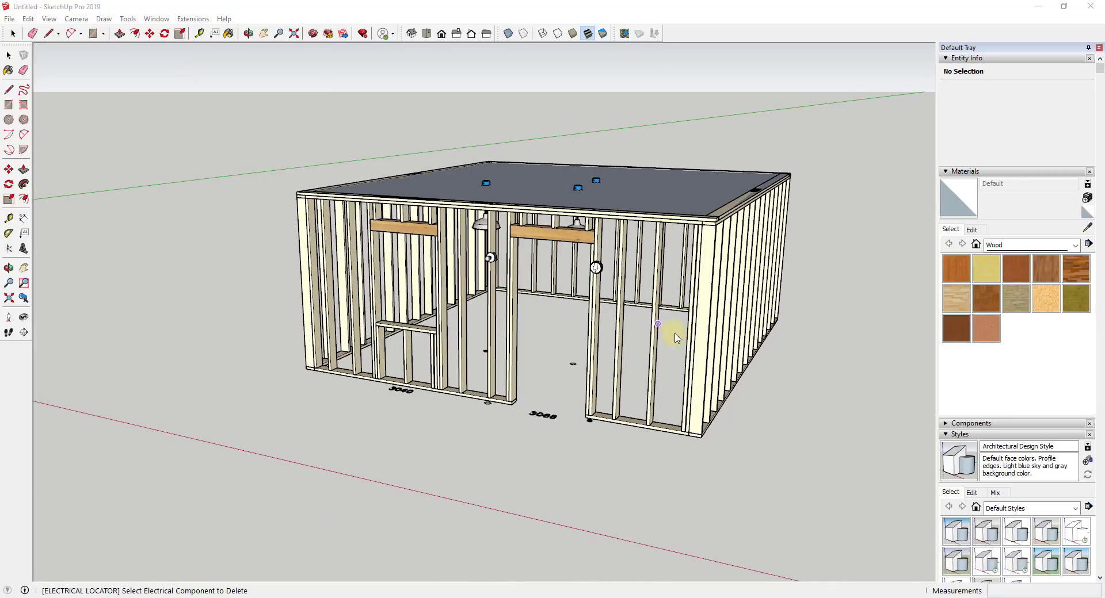
scroll(657, 345, up, 2)
scroll(662, 346, down, 3)
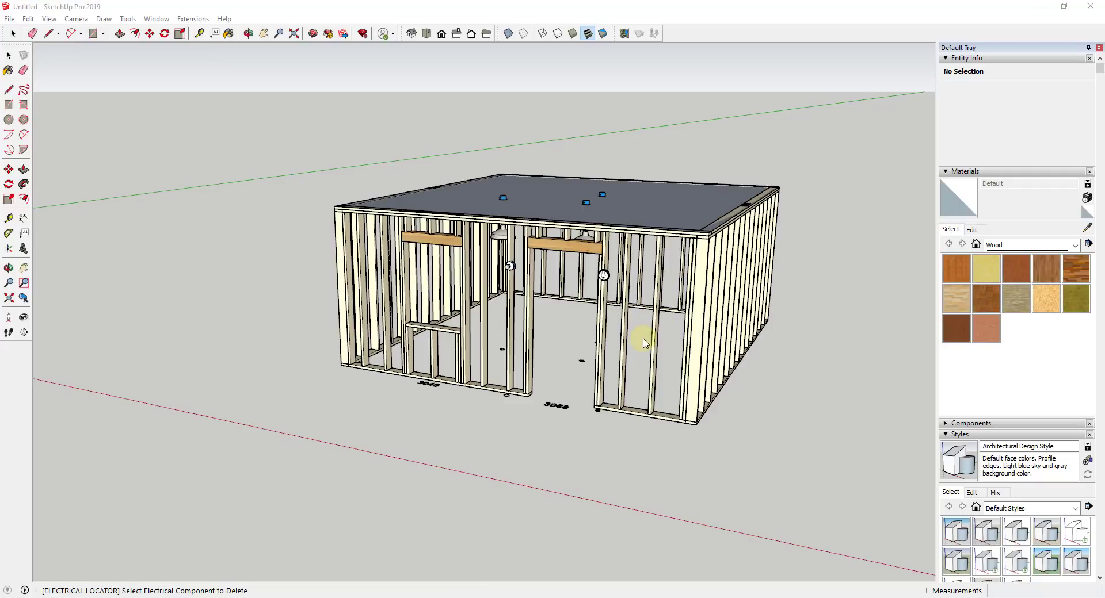
scroll(560, 397, up, 4)
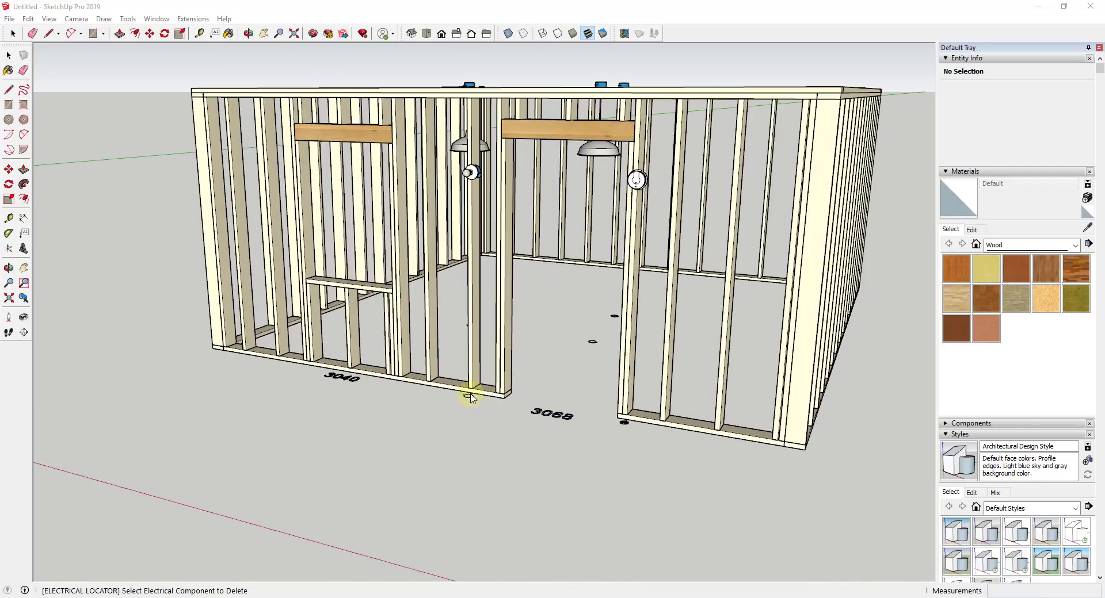
click(476, 405)
scroll(624, 345, down, 5)
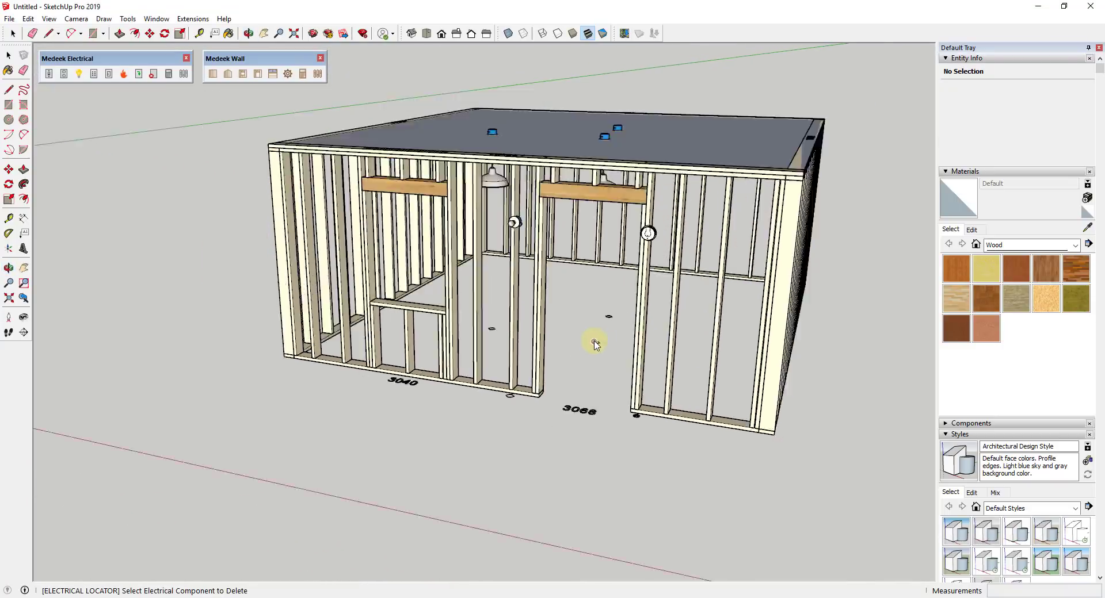